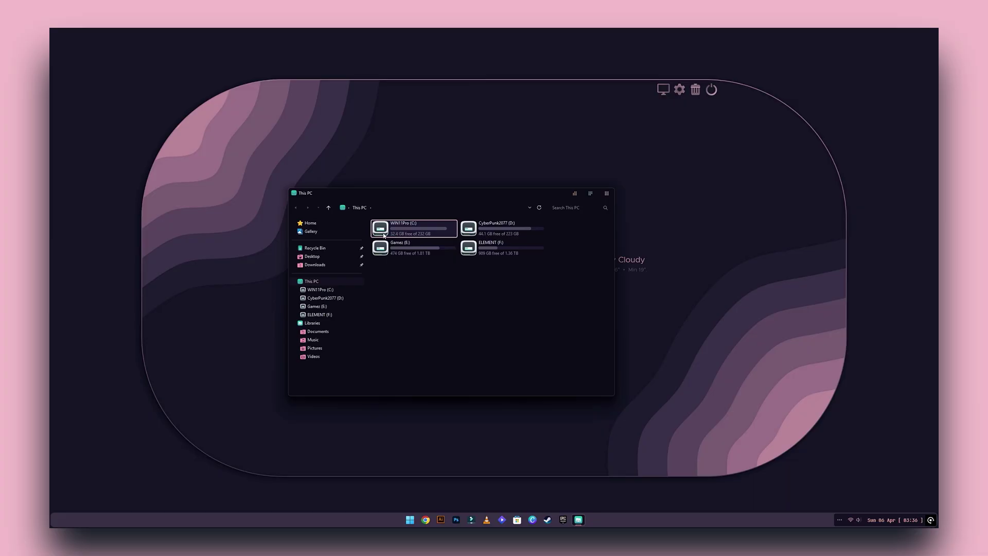
Step: View the contents of the WIN11Pro (C:) drive and the Recycle Bin, closing each window
{"action": "double_click", "coordinate": [383, 229]}
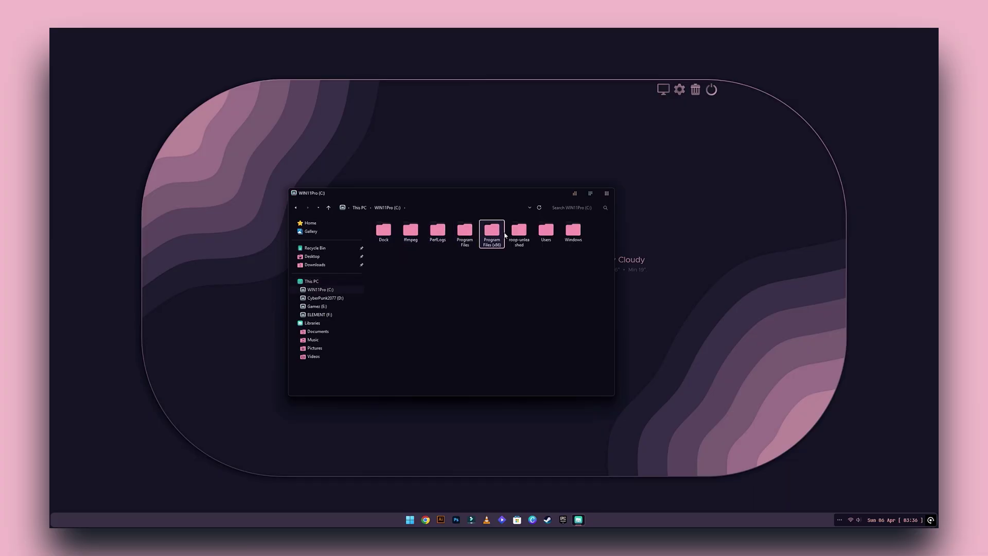
{"action": "left_click", "coordinate": [607, 194]}
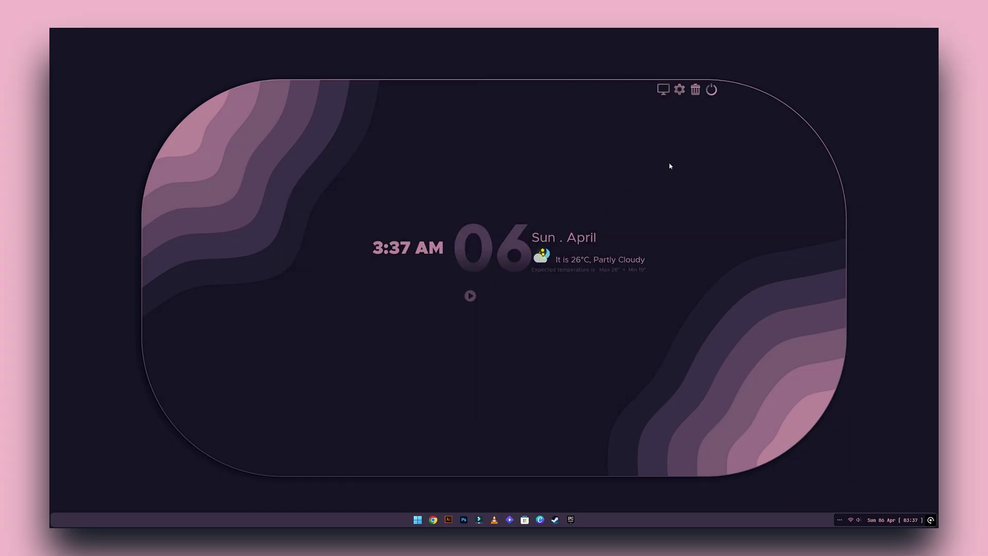
{"action": "left_click", "coordinate": [696, 91]}
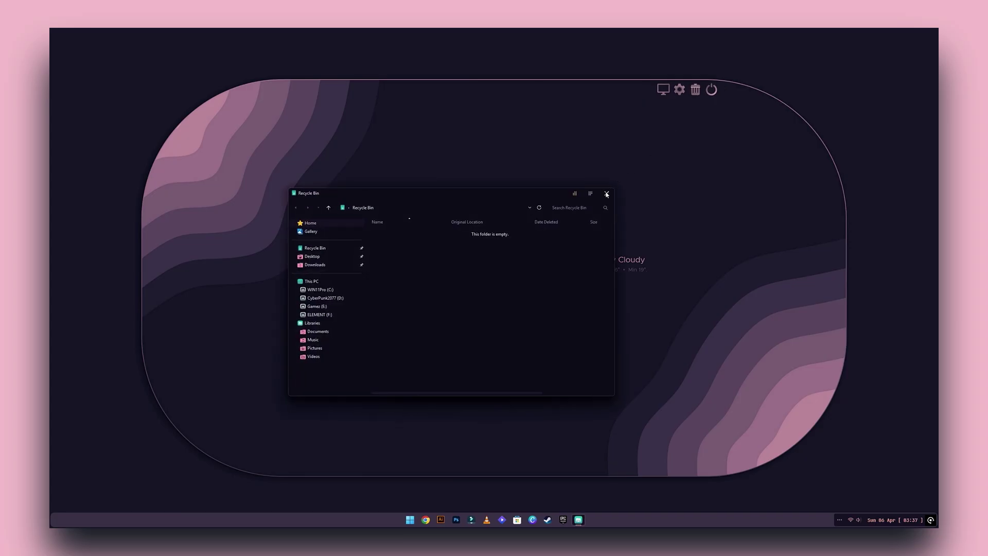
{"action": "left_click", "coordinate": [607, 194]}
Step: Request a Windows shutdown from the desktop dock and decline the confirmation
{"action": "left_click", "coordinate": [711, 94]}
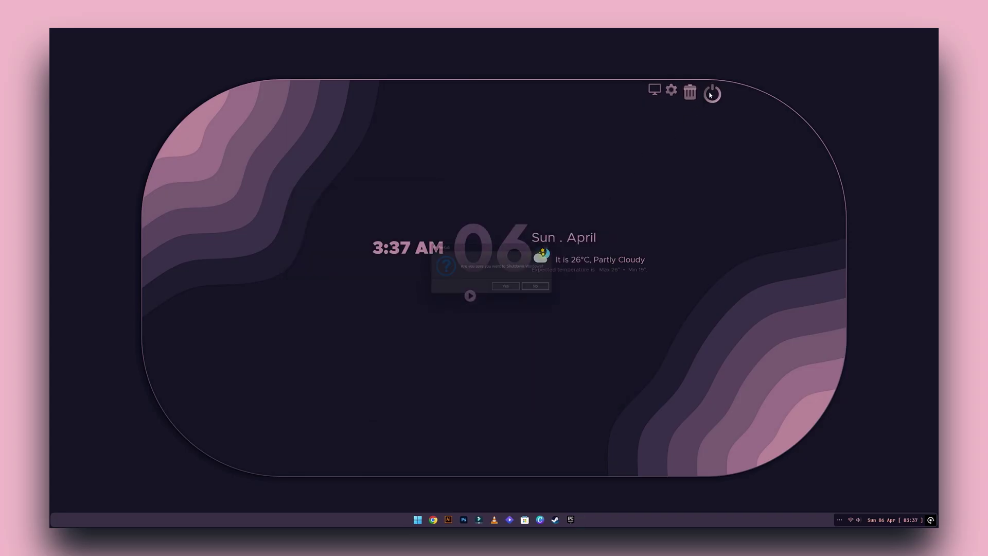
{"action": "left_click", "coordinate": [544, 291]}
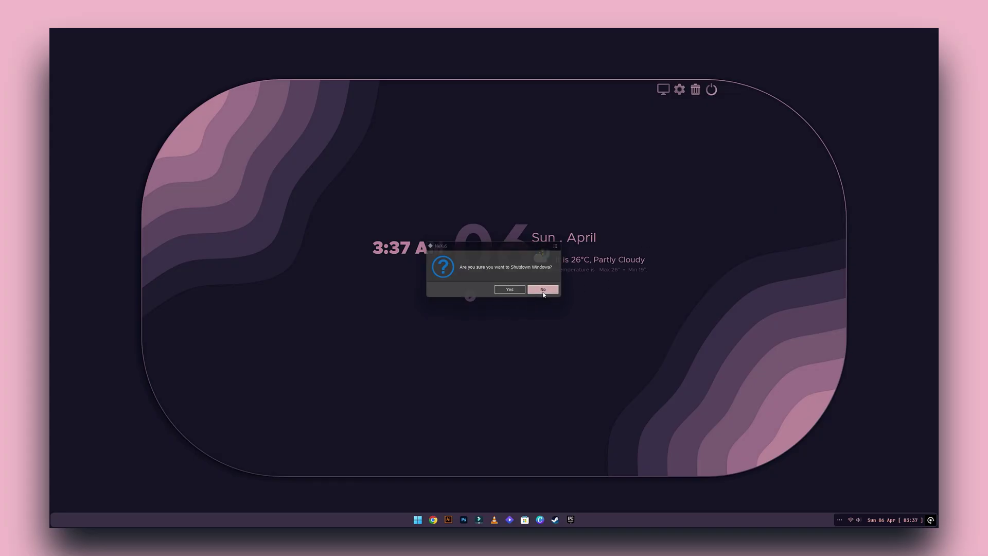
Step: Launch Spotify and move its window to the upper-left area of the desktop, uncovering the desktop music widget
{"action": "left_click", "coordinate": [417, 520]}
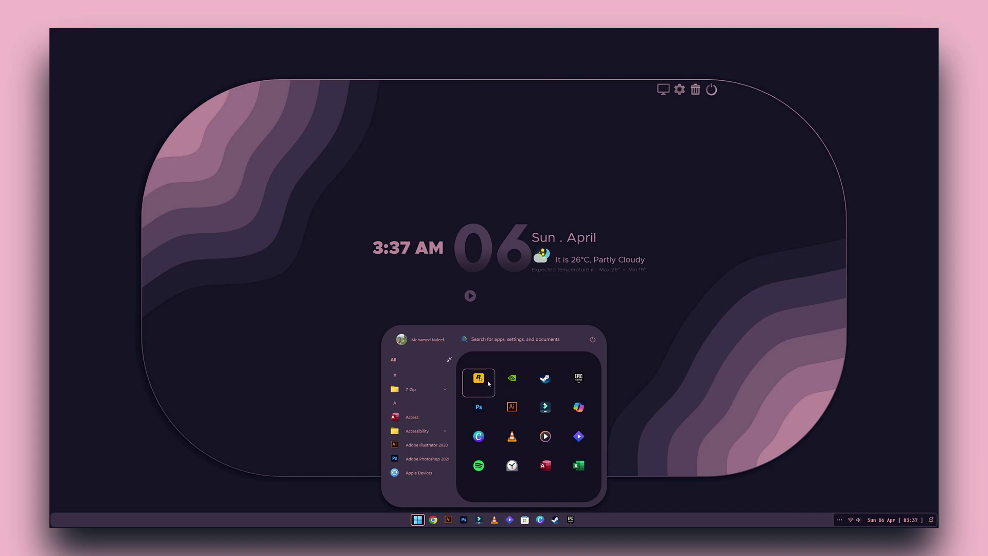
{"action": "left_click", "coordinate": [479, 467]}
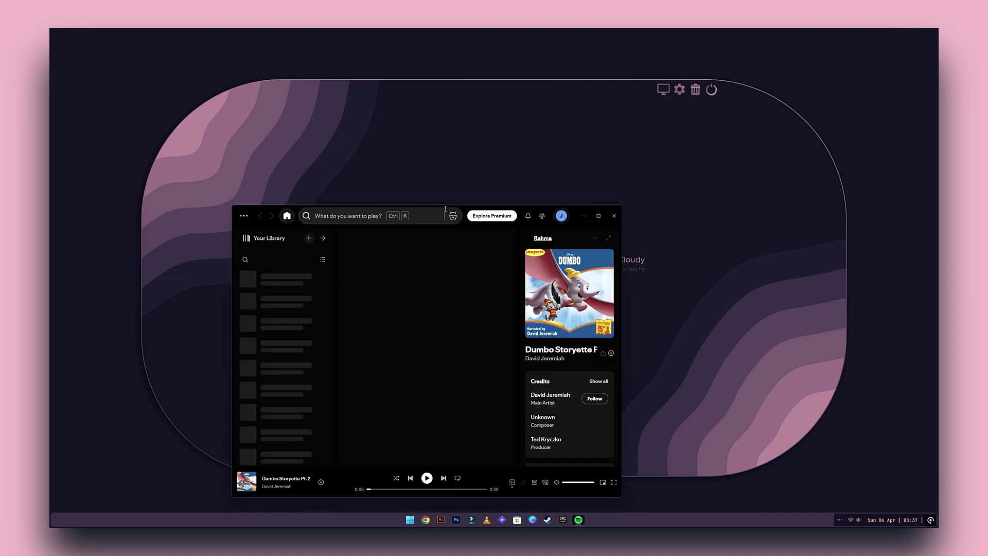
{"action": "left_click_drag", "start_coordinate": [462, 211], "coordinate": [276, 123]}
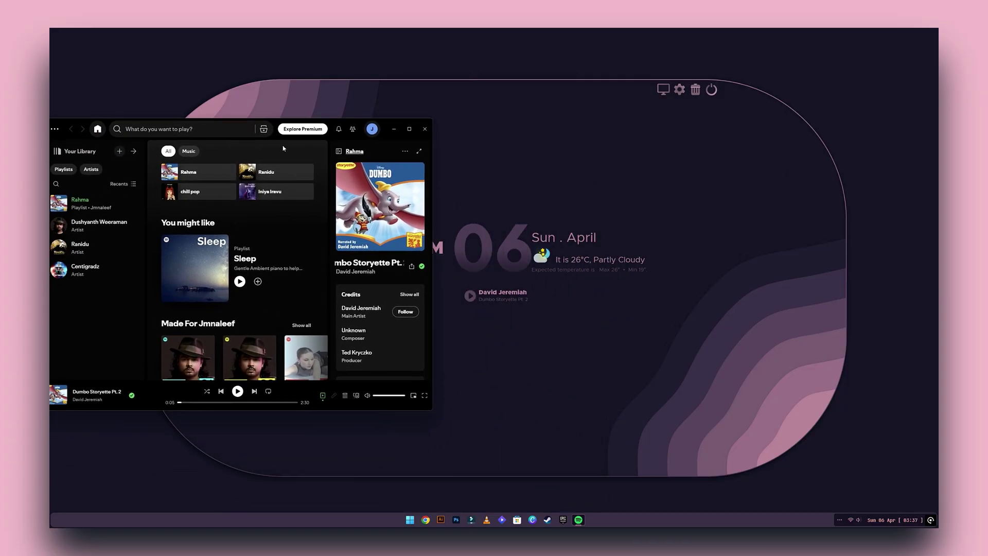
Step: Play and pause the first playlist in the Spotify library, and close Spotify
{"action": "left_click", "coordinate": [112, 213]}
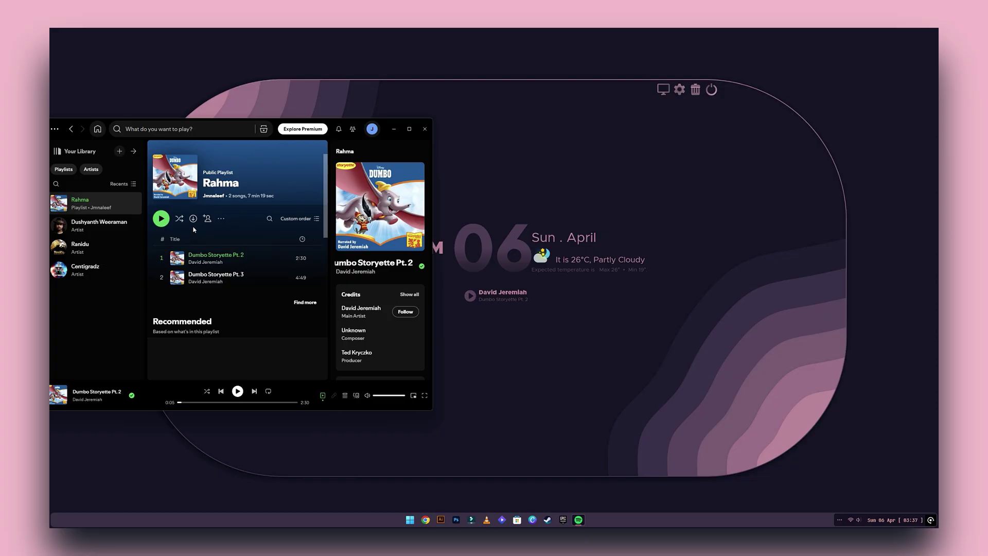
{"action": "left_click", "coordinate": [160, 220]}
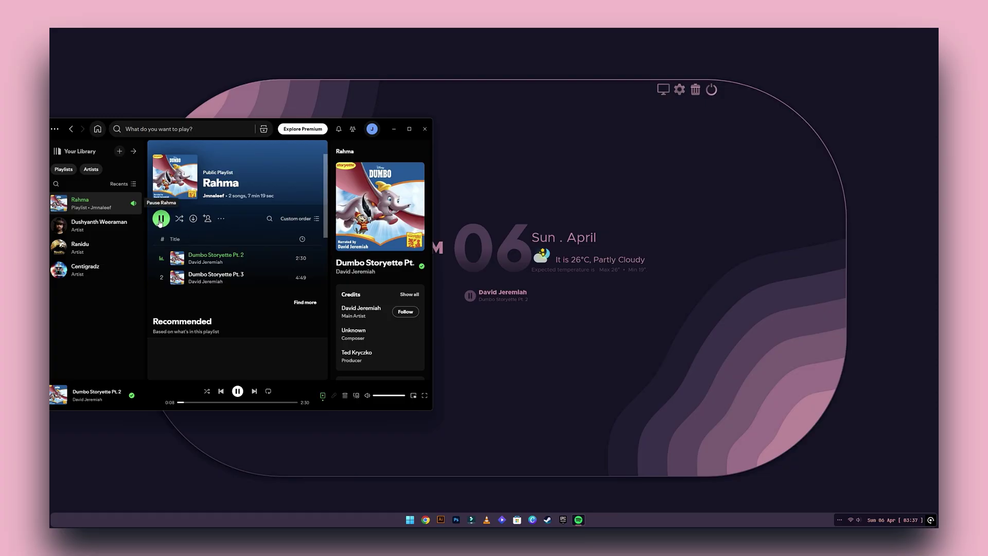
{"action": "left_click", "coordinate": [160, 219]}
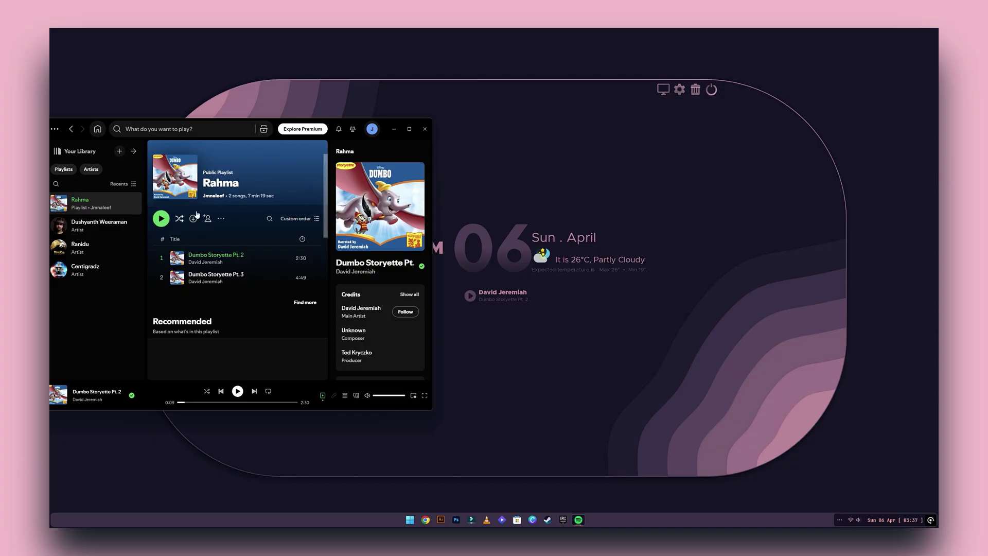
{"action": "left_click", "coordinate": [425, 128]}
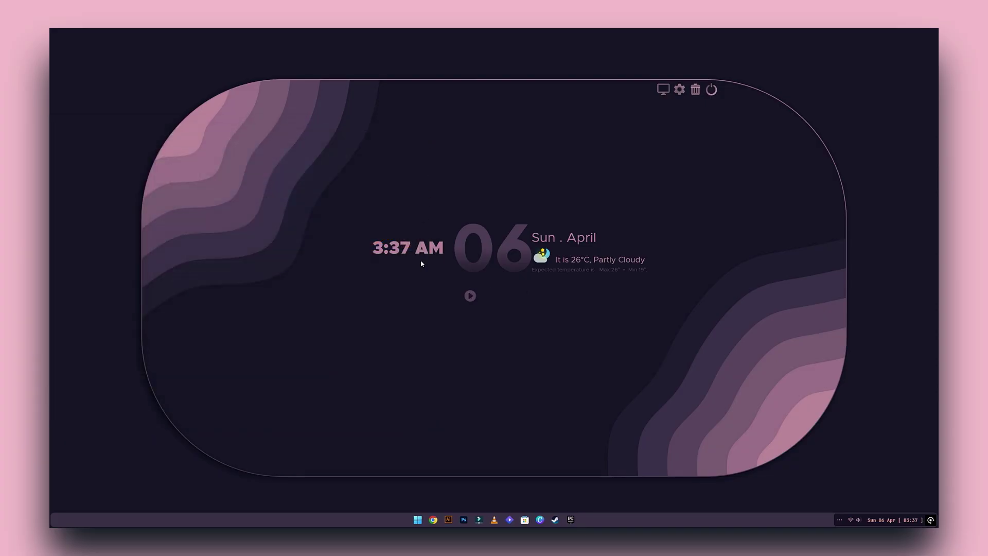
{"action": "left_click", "coordinate": [417, 520]}
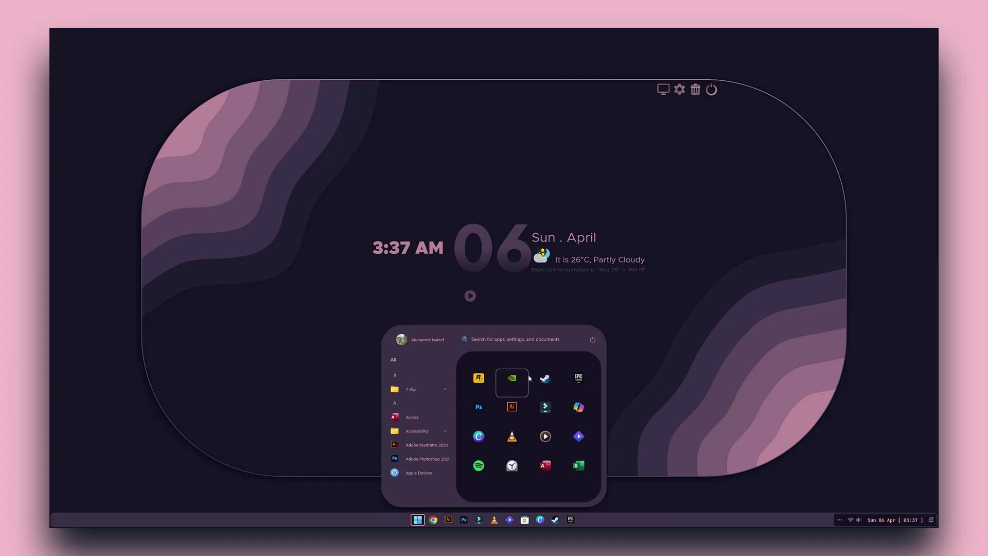
{"action": "left_click", "coordinate": [594, 338]}
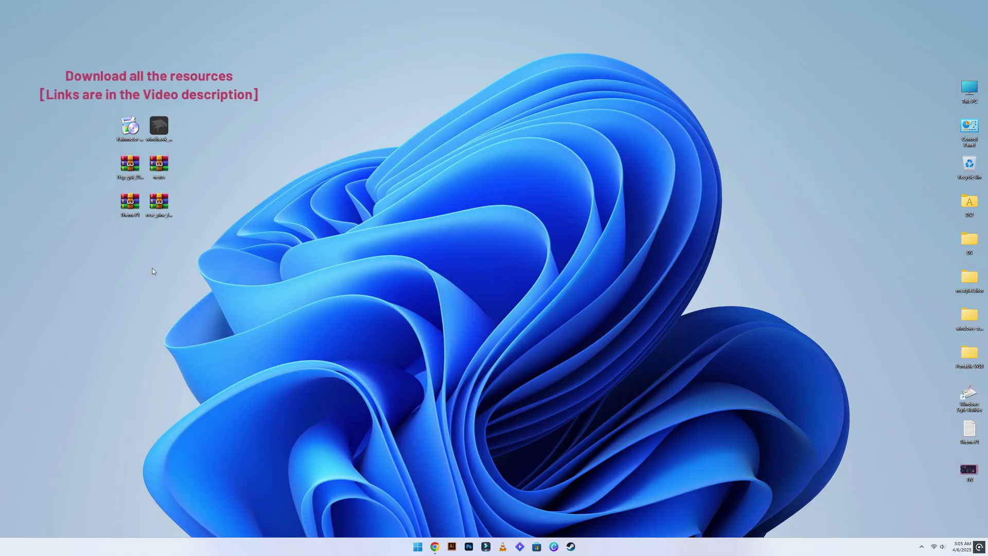
Step: Switch to Chrome and review the Rose Pine, 7TSP GUI, Windhawk, Rainmeter, Winstep Nexus and Theme71.zip download pages, closing the browser at the end
{"action": "mouse_move", "coordinate": [435, 546]}
{"action": "left_click", "coordinate": [435, 500]}
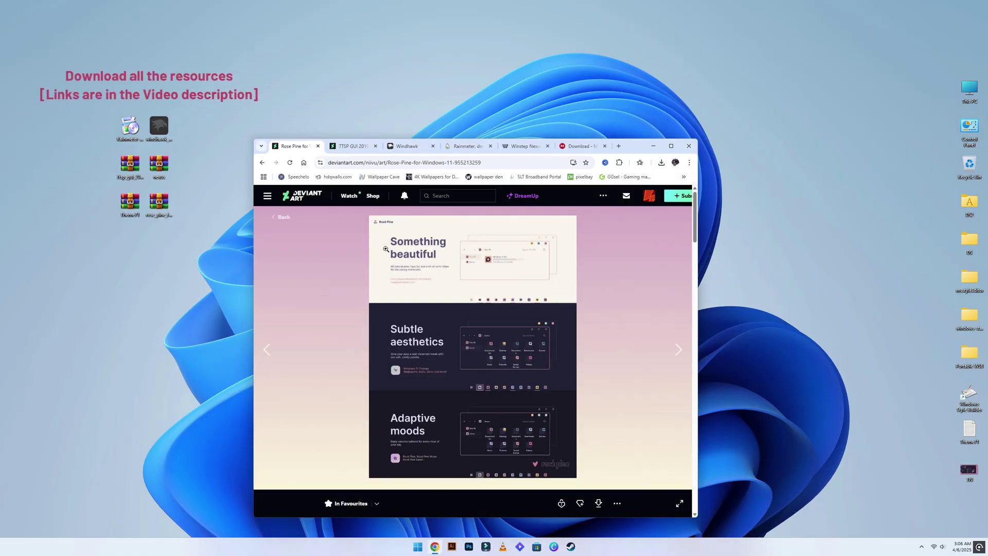
{"action": "left_click", "coordinate": [352, 146]}
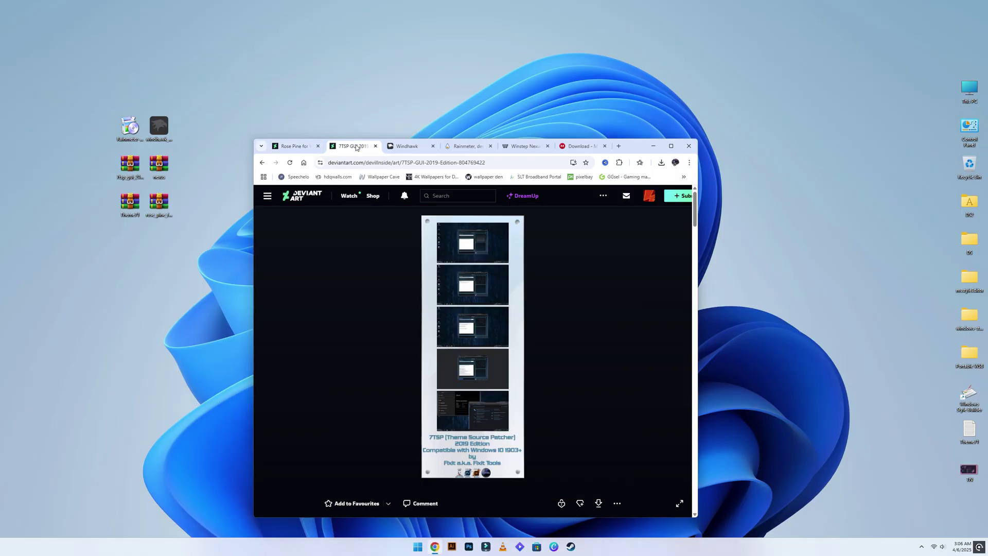
{"action": "left_click", "coordinate": [412, 146]}
{"action": "left_click", "coordinate": [466, 146]}
{"action": "left_click", "coordinate": [524, 147]}
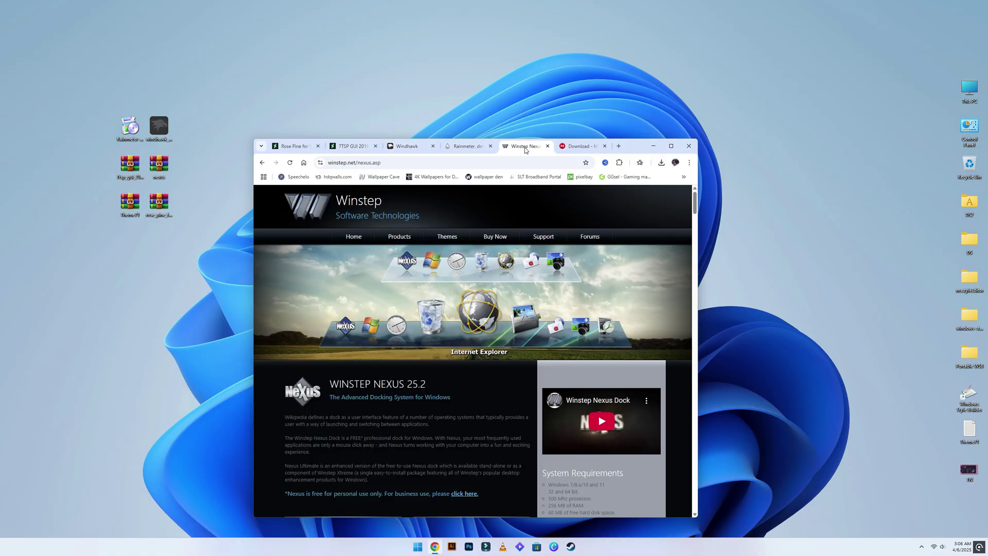
{"action": "left_click", "coordinate": [594, 147]}
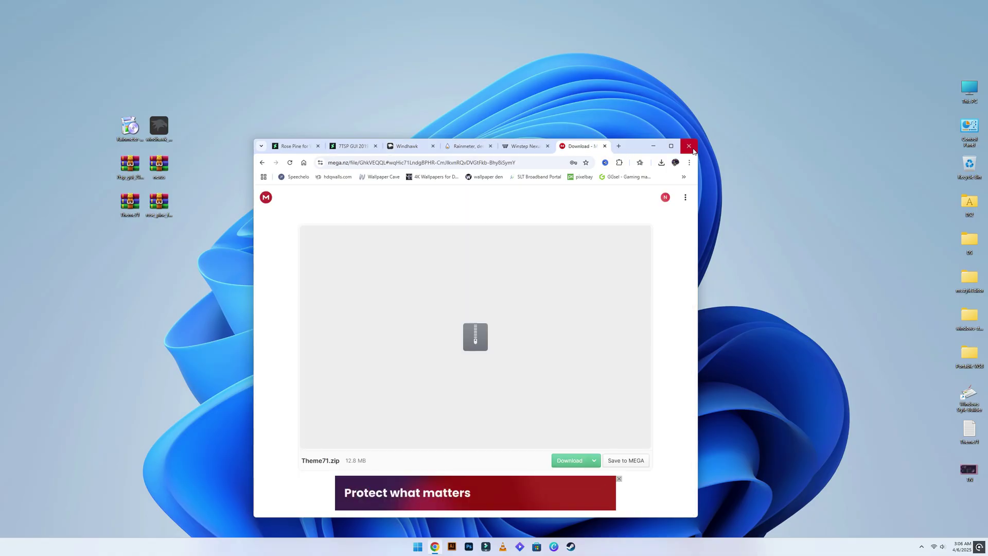
{"action": "left_click", "coordinate": [690, 147]}
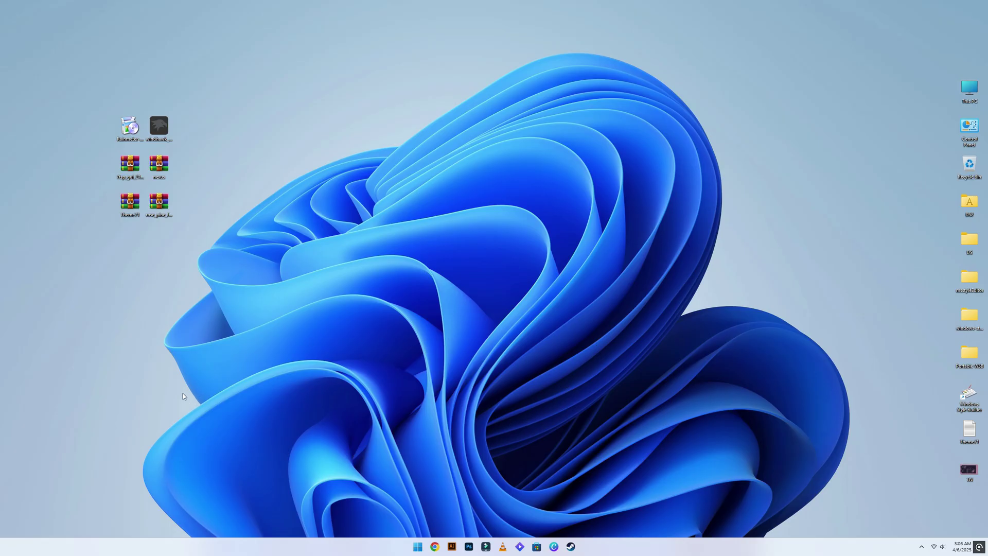
Step: Extract the Theme71 archive to a folder on the desktop
{"action": "right_click", "coordinate": [128, 199]}
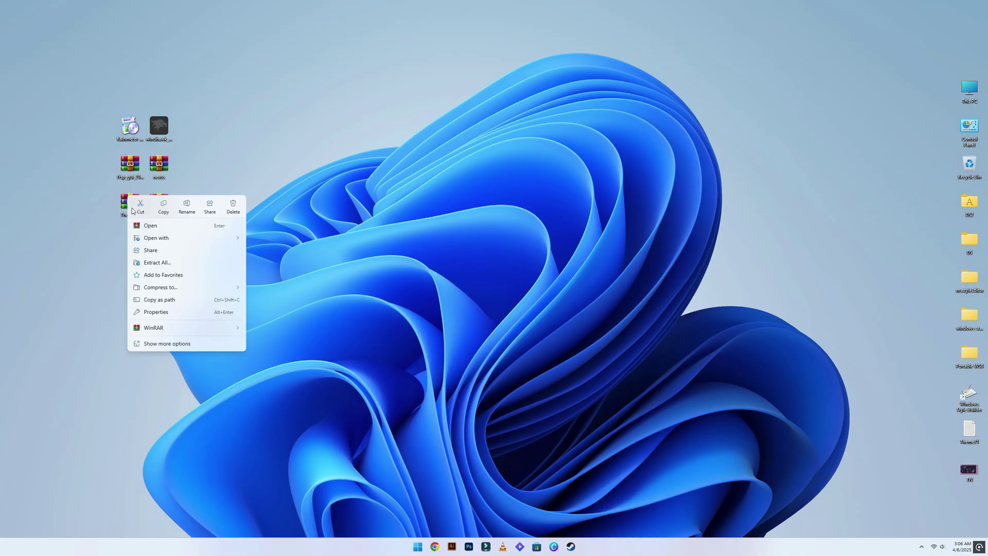
{"action": "left_click", "coordinate": [152, 262]}
{"action": "left_click", "coordinate": [565, 347]}
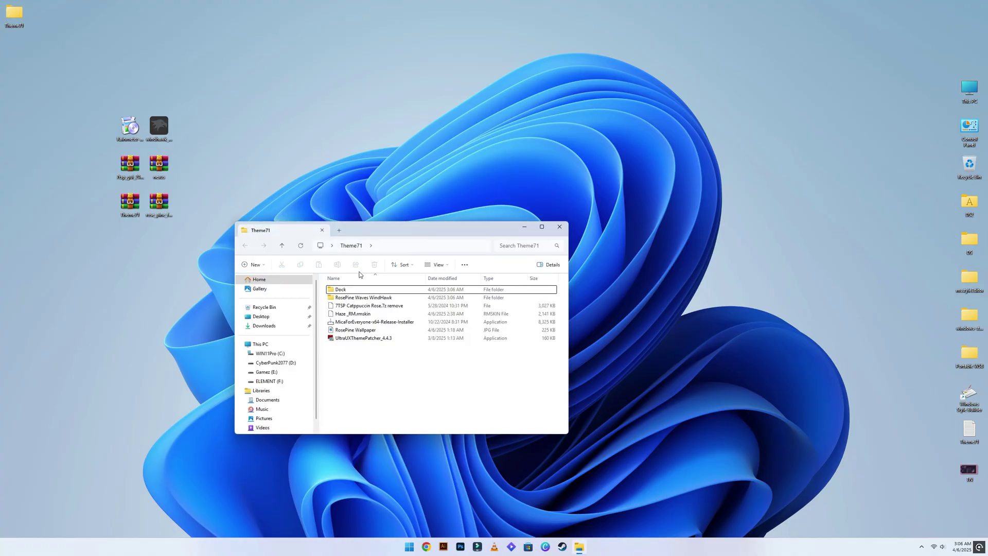
Step: Run UltraUXThemePatcher_4.4.3 from the Theme71 folder and accept its license agreement and conditions
{"action": "left_click", "coordinate": [363, 341]}
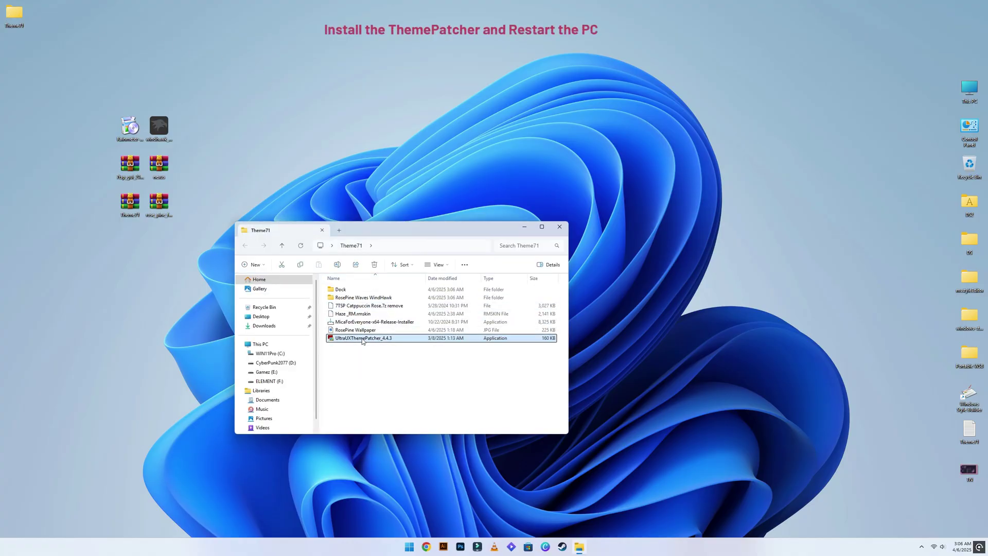
{"action": "double_click", "coordinate": [363, 341]}
{"action": "left_click", "coordinate": [454, 341]}
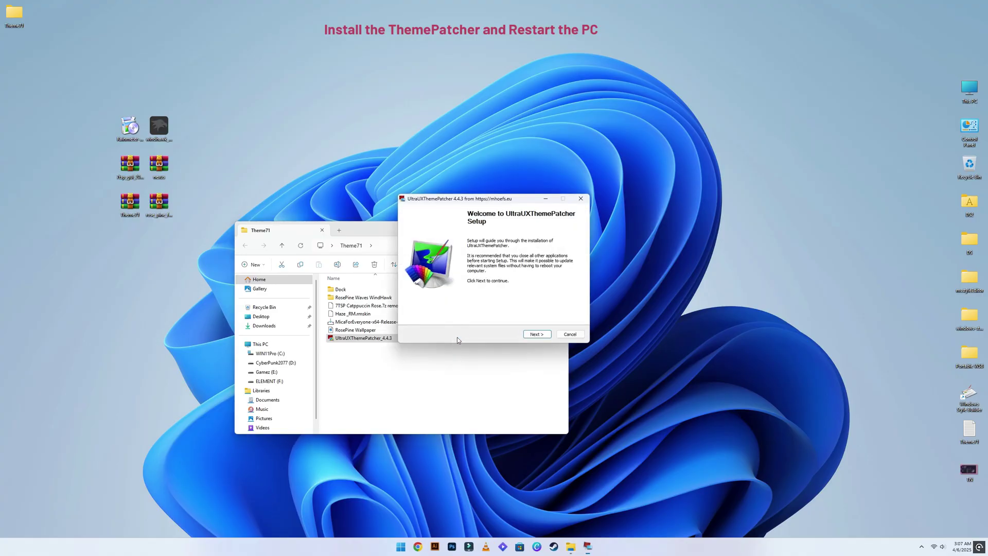
{"action": "left_click", "coordinate": [536, 334]}
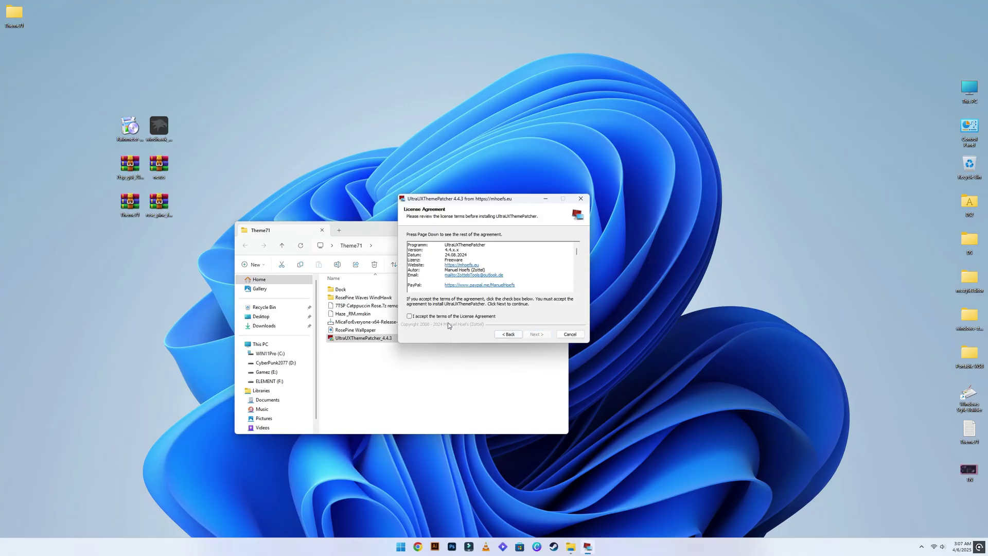
{"action": "left_click", "coordinate": [537, 335]}
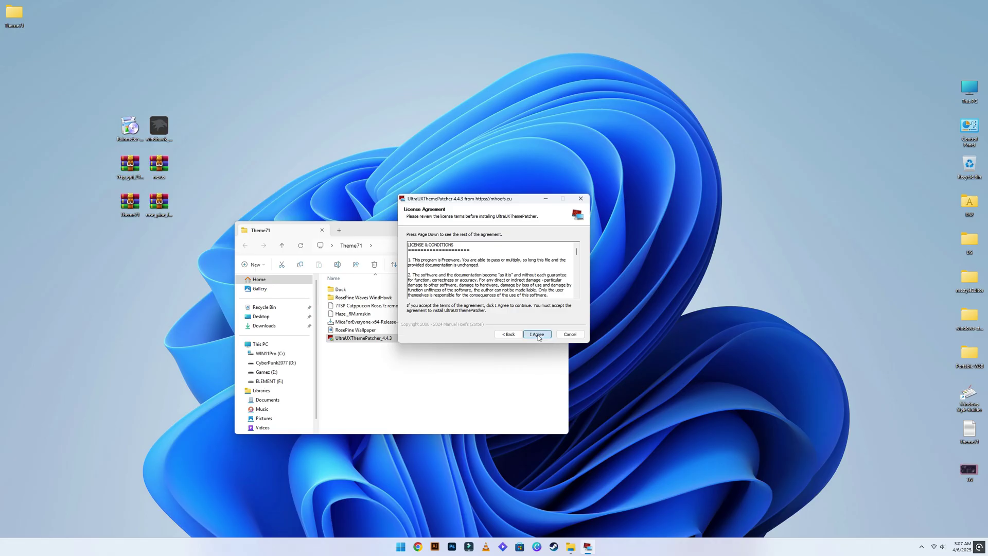
{"action": "left_click", "coordinate": [538, 335]}
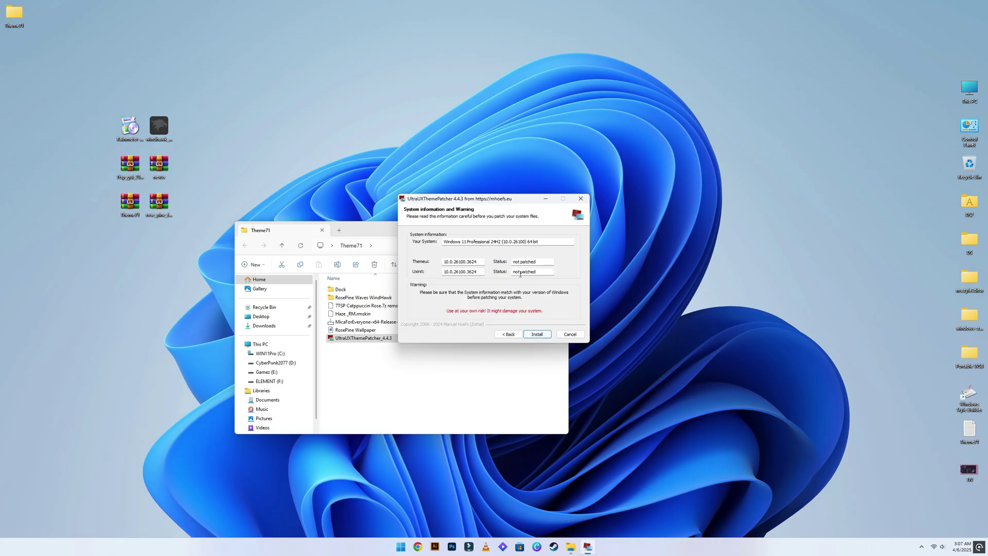
Step: Install UltraUXThemePatcher and finish the setup with the Reboot now option
{"action": "left_click", "coordinate": [536, 335]}
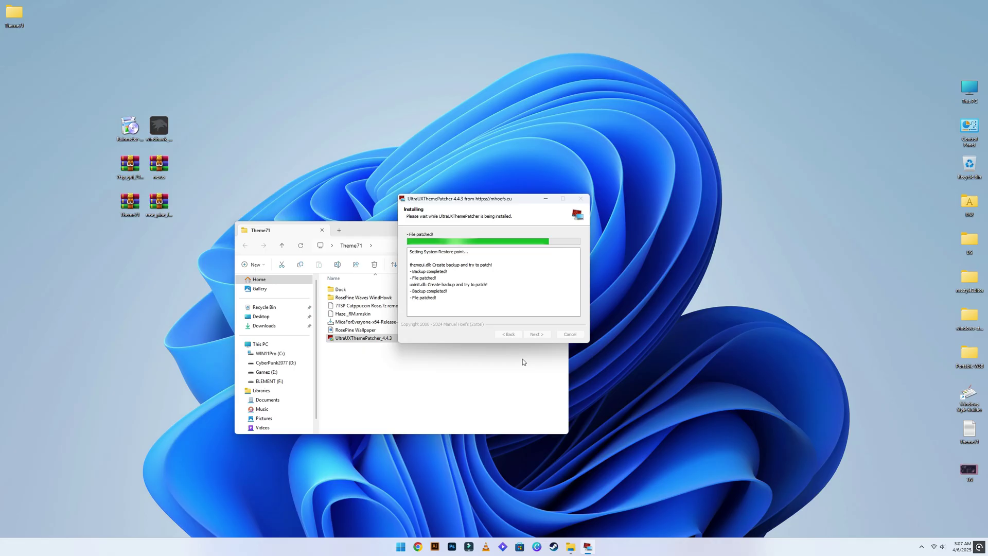
{"action": "left_click", "coordinate": [535, 336]}
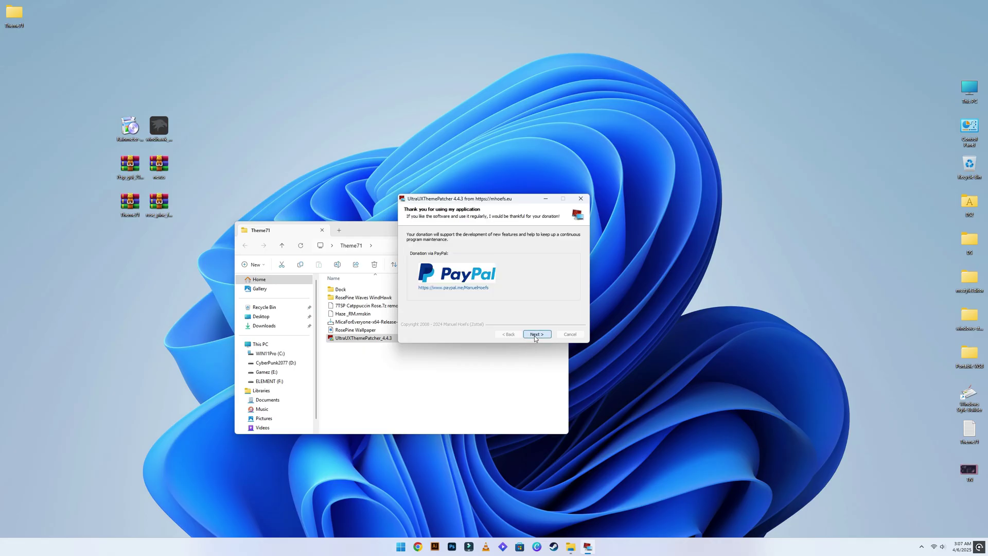
{"action": "left_click", "coordinate": [534, 335]}
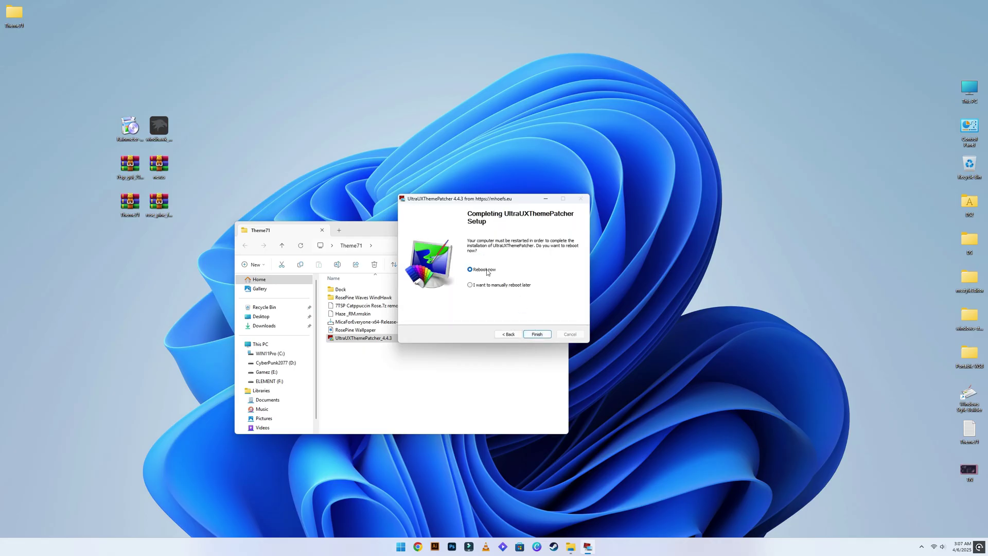
{"action": "left_click", "coordinate": [535, 334]}
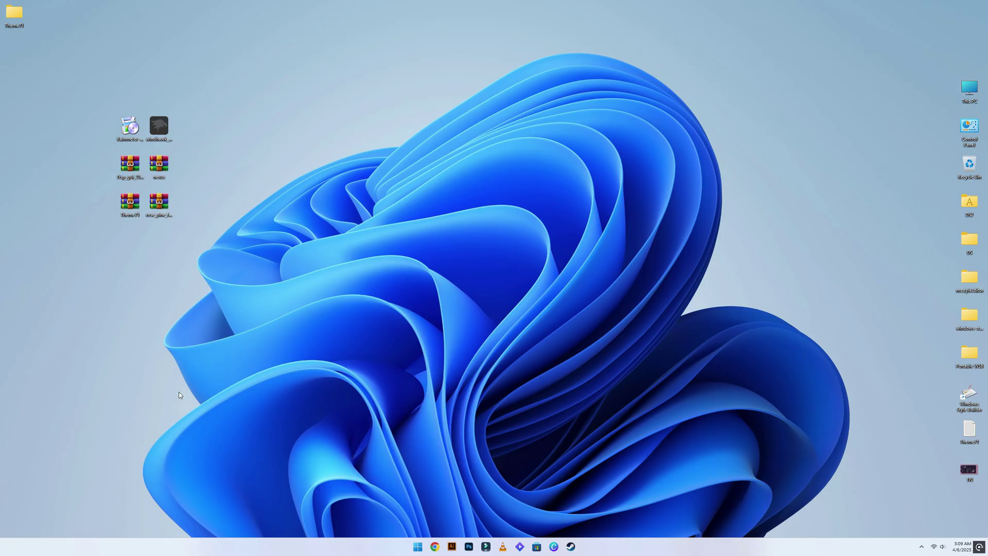
Step: Extract the Rose Pine for Windows 11 archive to a folder on the desktop
{"action": "right_click", "coordinate": [162, 206]}
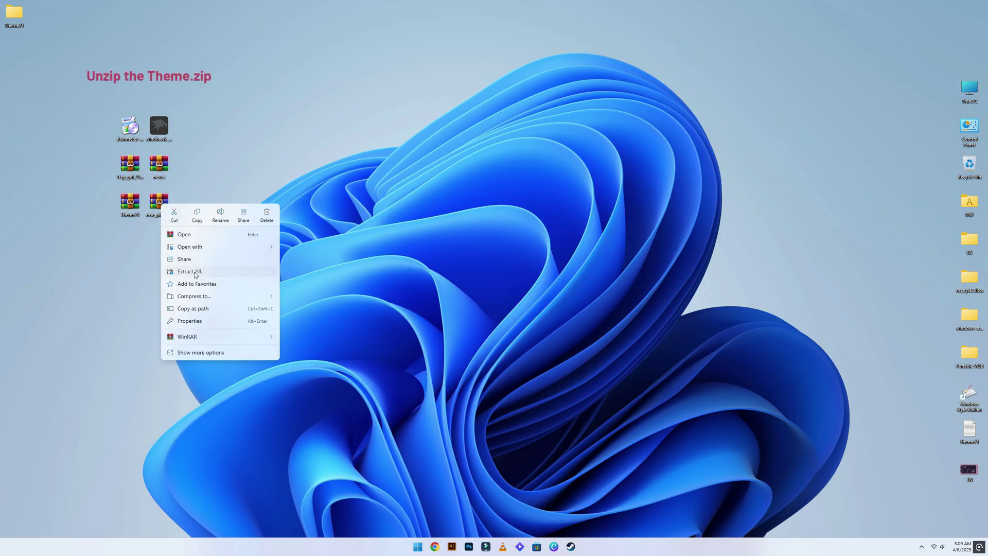
{"action": "left_click", "coordinate": [195, 272]}
{"action": "left_click", "coordinate": [571, 348]}
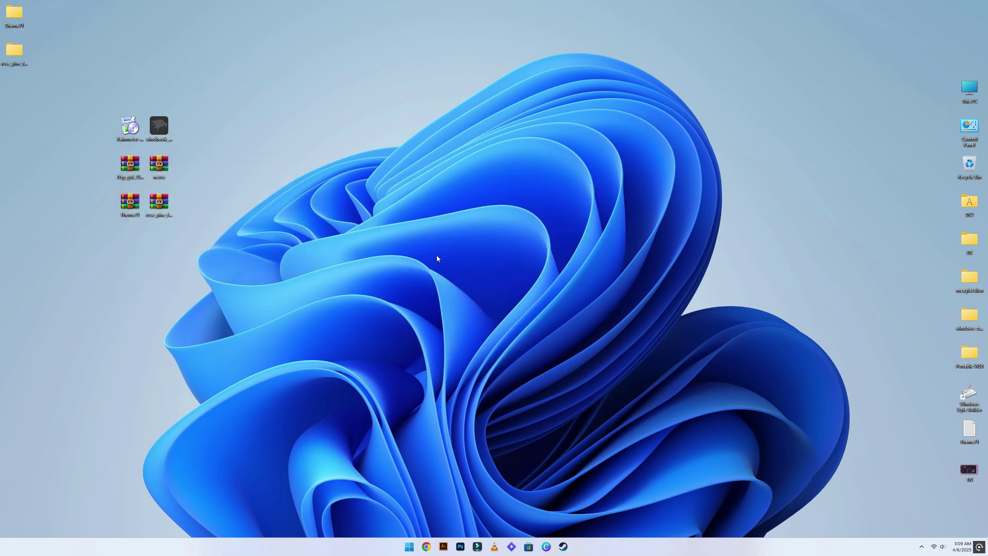
Step: Open the Windows 11 Themes folder inside the extracted Rose Pine for Windows 11 folder
{"action": "double_click", "coordinate": [13, 51]}
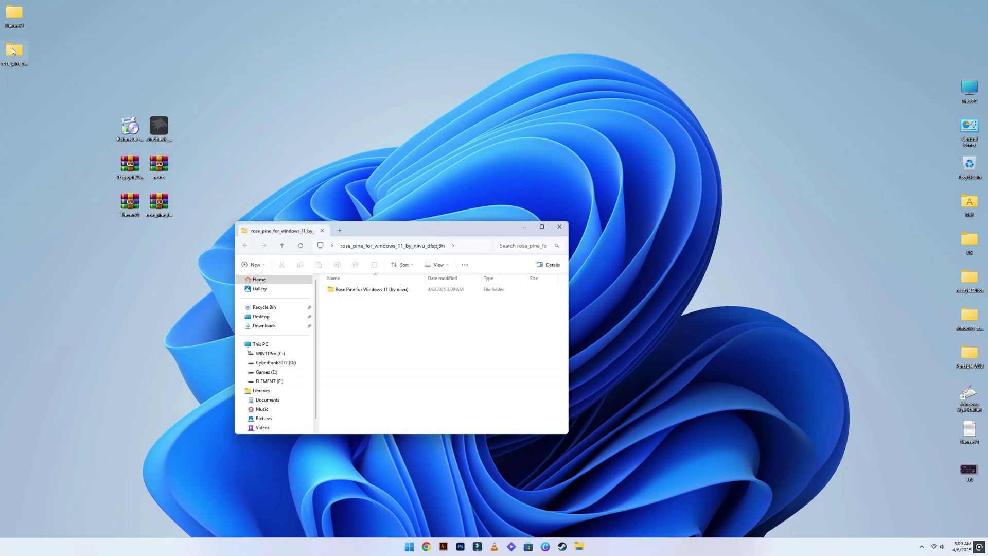
{"action": "double_click", "coordinate": [378, 290]}
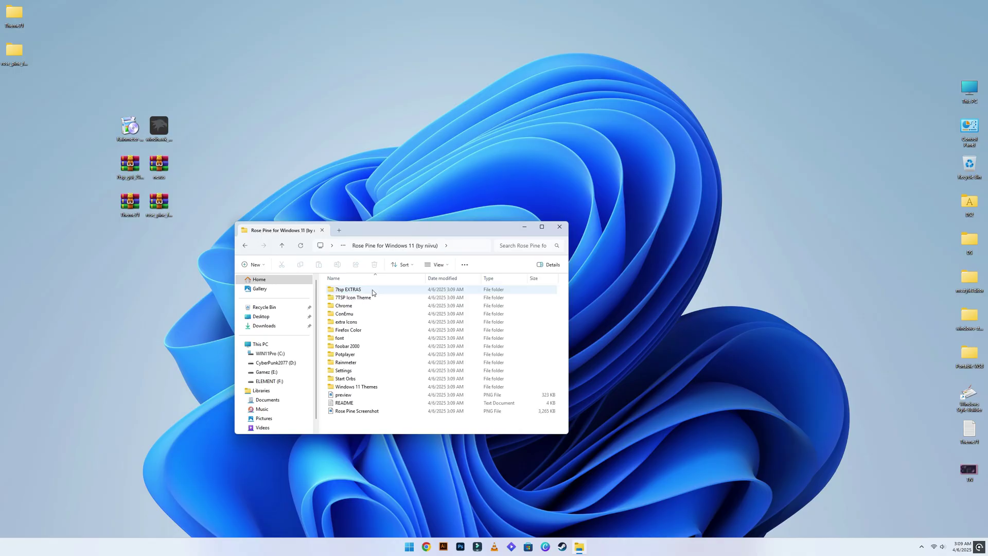
{"action": "double_click", "coordinate": [356, 389]}
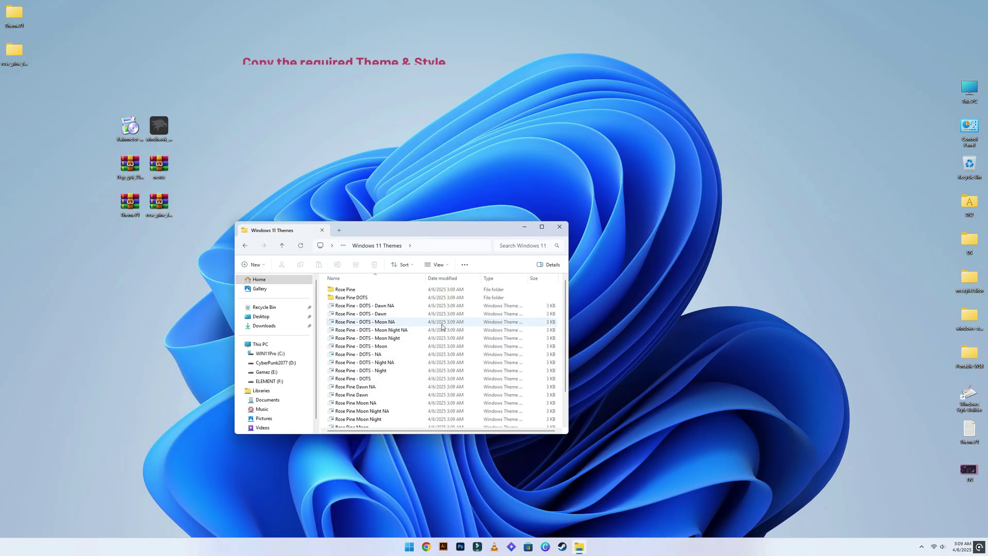
Step: Copy the Rose Pine DOTS folder together with the Rose Pine - DOTS - Night theme file
{"action": "left_click", "coordinate": [364, 298]}
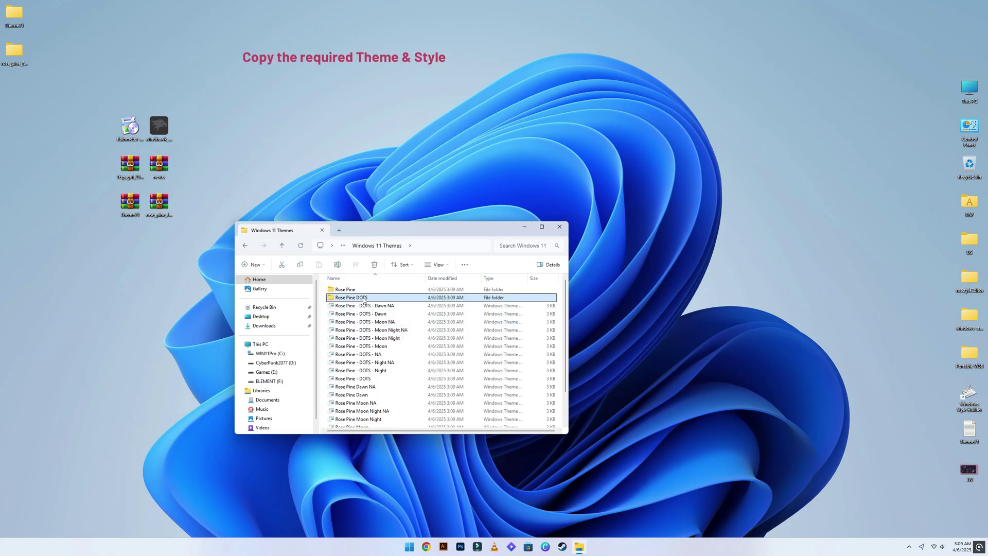
{"action": "left_click", "coordinate": [382, 371], "text": "ctrl"}
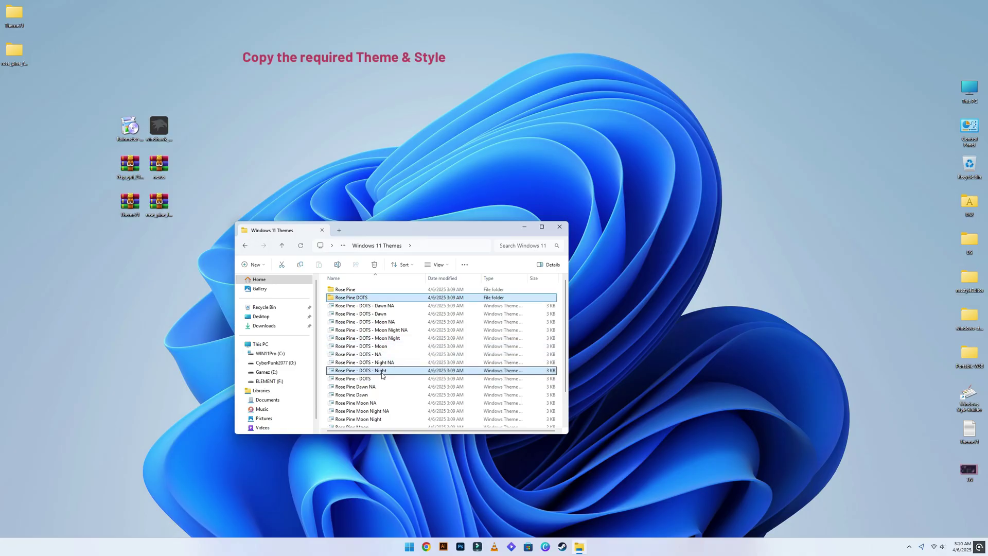
{"action": "right_click", "coordinate": [382, 373]}
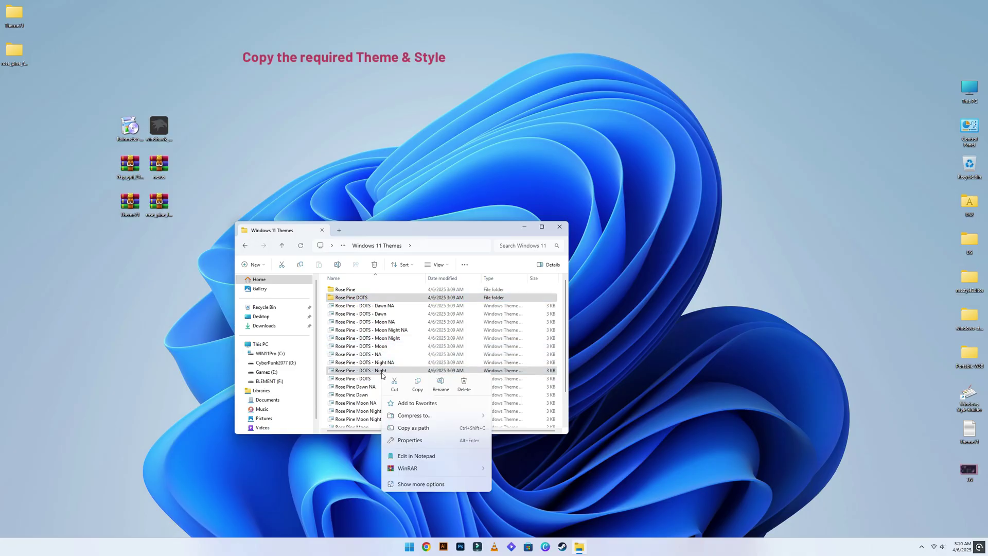
{"action": "left_click", "coordinate": [426, 386]}
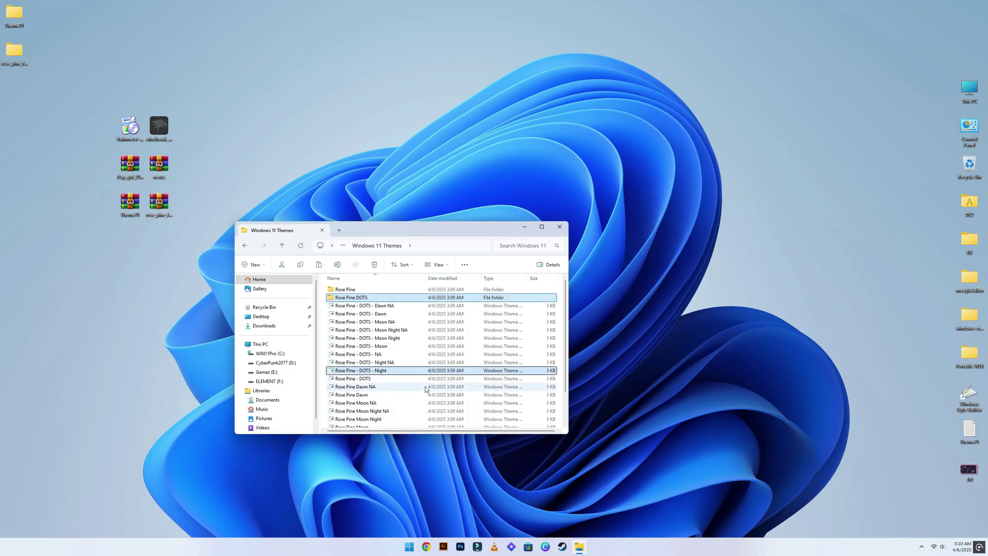
Step: Go to the C:\Windows\Resources\Themes folder
{"action": "left_click", "coordinate": [276, 346]}
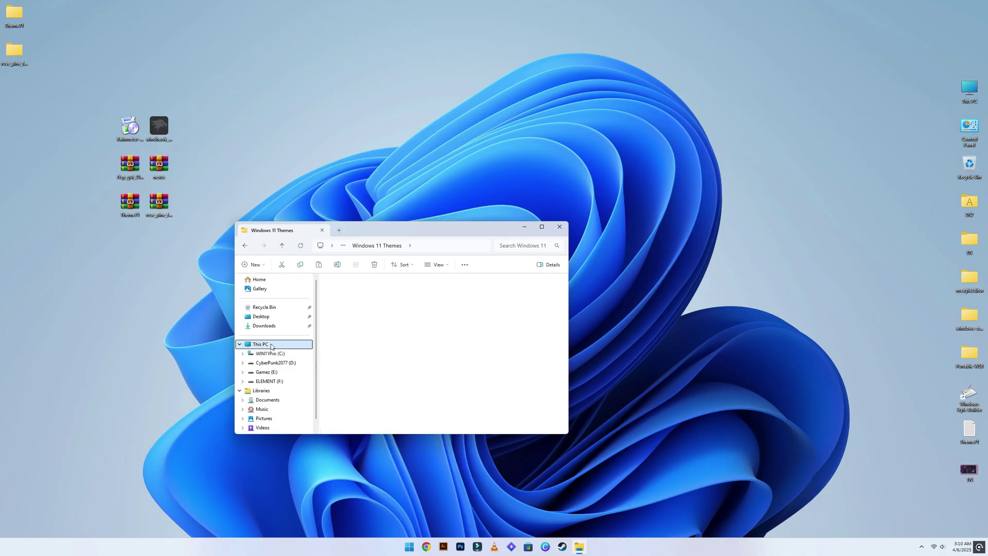
{"action": "left_click", "coordinate": [372, 291]}
{"action": "double_click", "coordinate": [373, 290]}
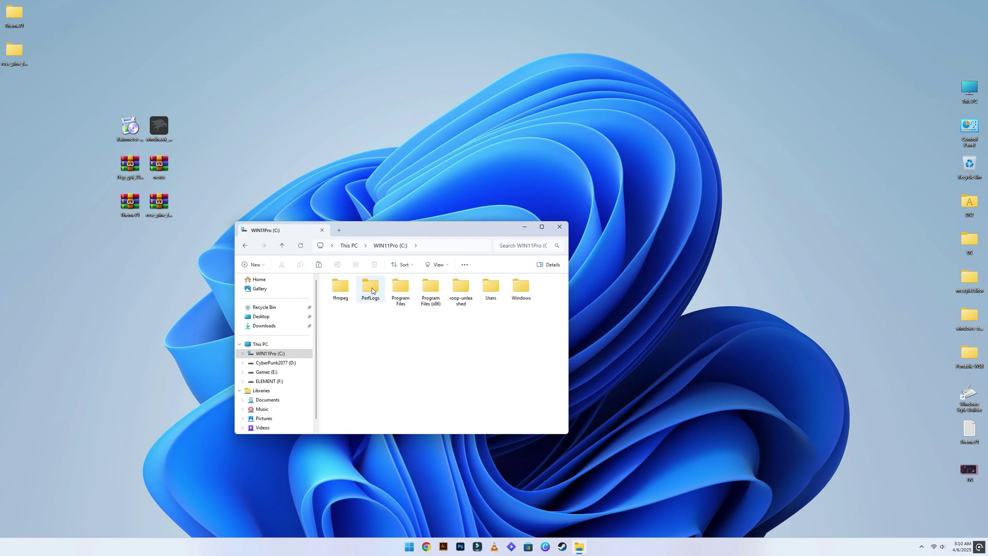
{"action": "double_click", "coordinate": [521, 288]}
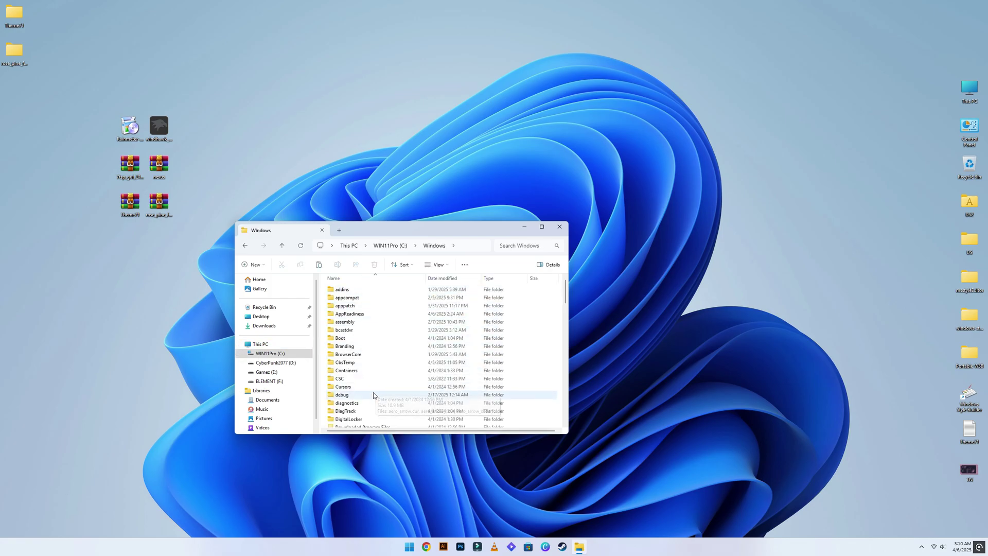
{"action": "scroll", "coordinate": [373, 395], "scroll_direction": "down", "scroll_amount": 8}
{"action": "scroll", "coordinate": [374, 396], "scroll_direction": "down", "scroll_amount": 3}
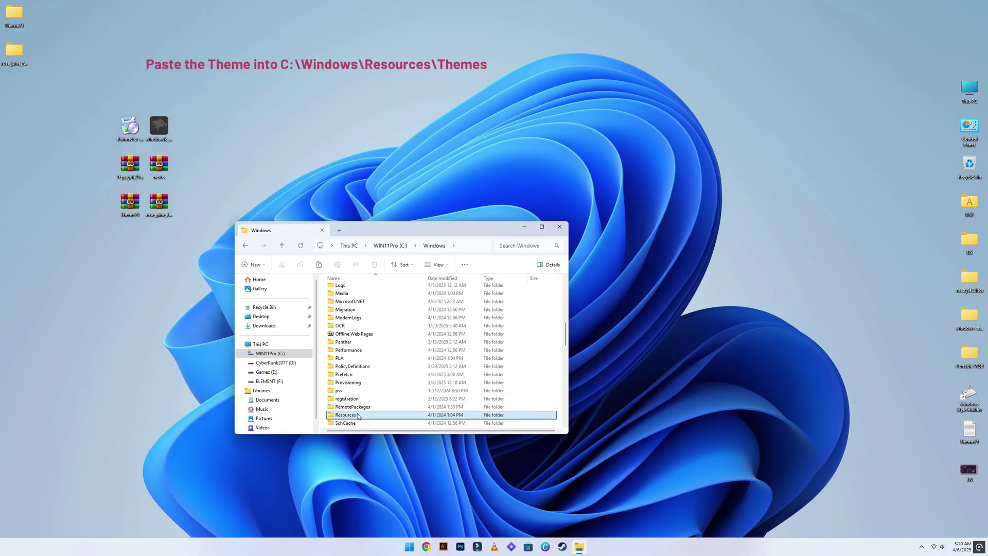
{"action": "double_click", "coordinate": [351, 416]}
{"action": "double_click", "coordinate": [343, 297]}
Step: Paste the copied theme folder and file into Themes with administrator permission, and close the File Explorer window
{"action": "right_click", "coordinate": [372, 350]}
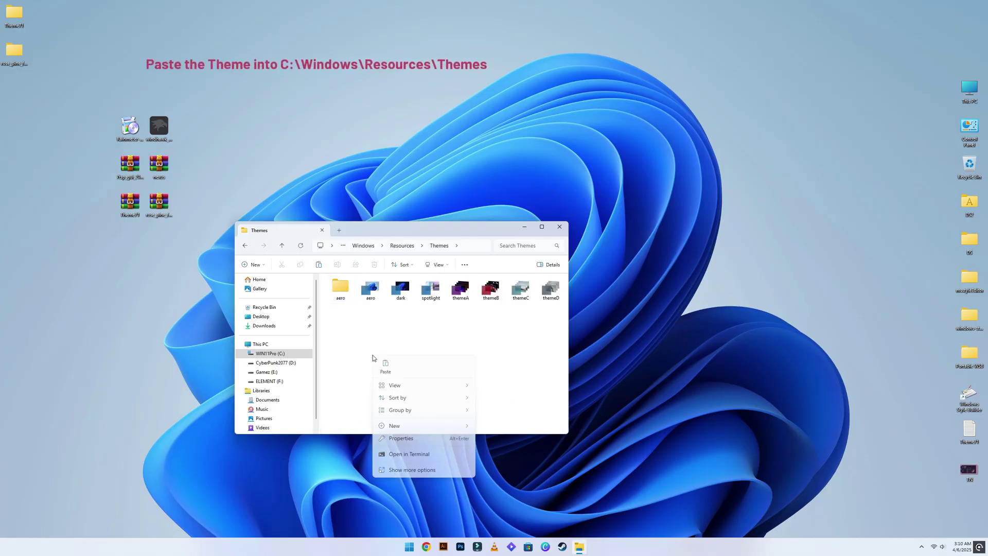
{"action": "left_click", "coordinate": [382, 365]}
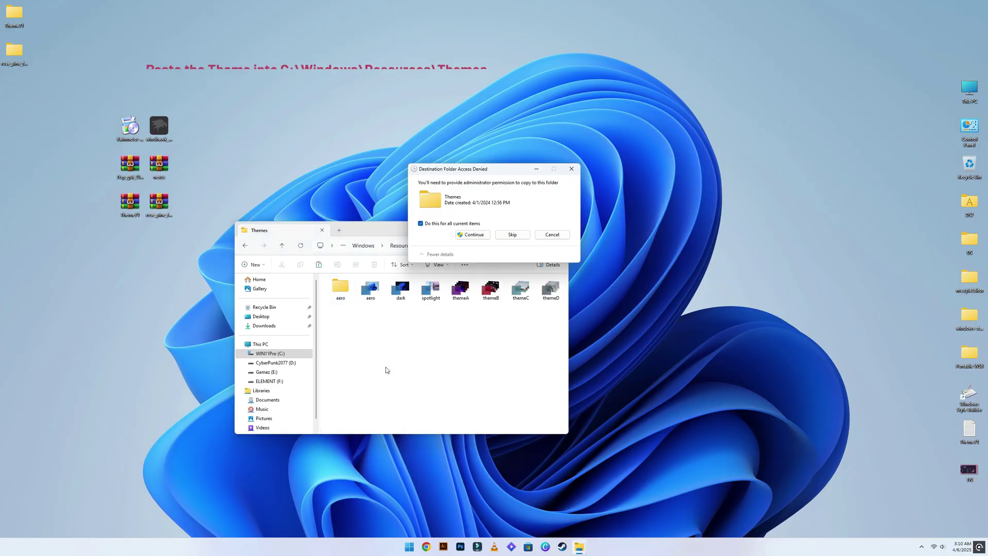
{"action": "left_click", "coordinate": [471, 234]}
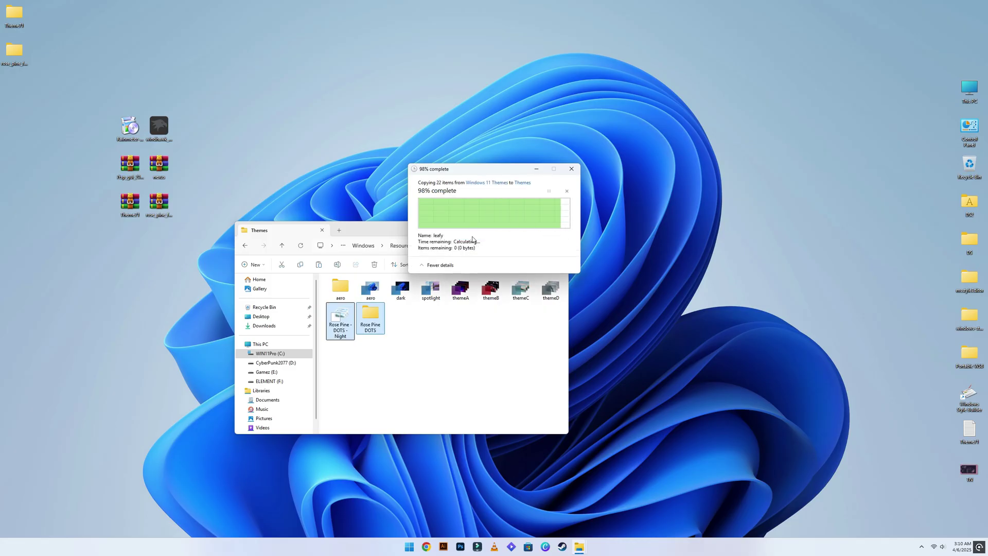
{"action": "left_click", "coordinate": [560, 227]}
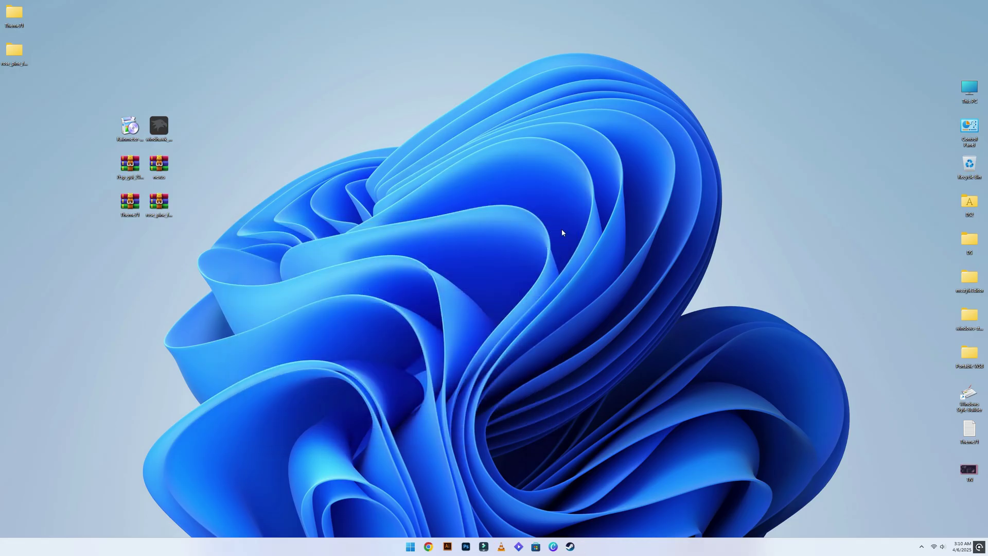
Step: Apply the Rose Pine - DOTS - Night theme in the desktop's Personalization settings
{"action": "right_click", "coordinate": [351, 117]}
{"action": "left_click", "coordinate": [372, 223]}
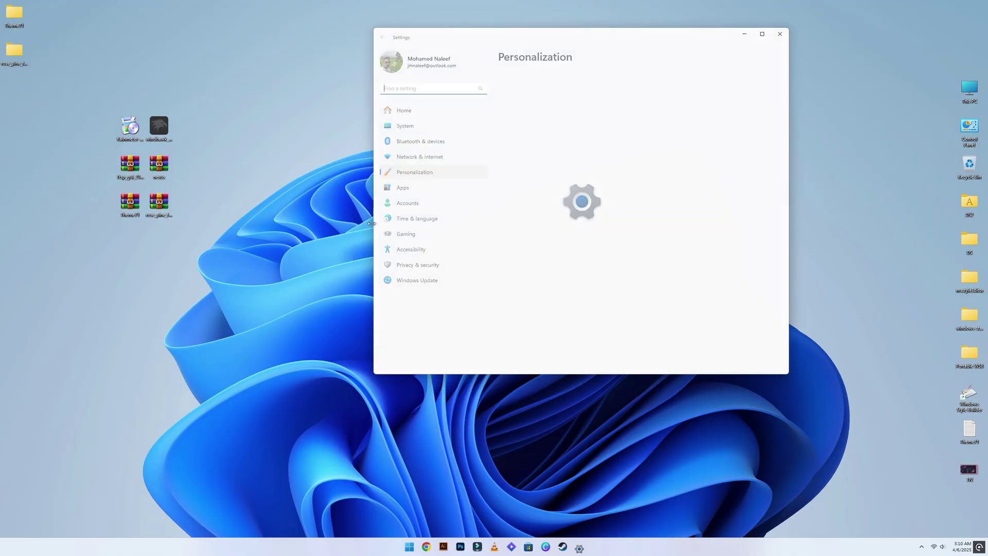
{"action": "left_click", "coordinate": [567, 315]}
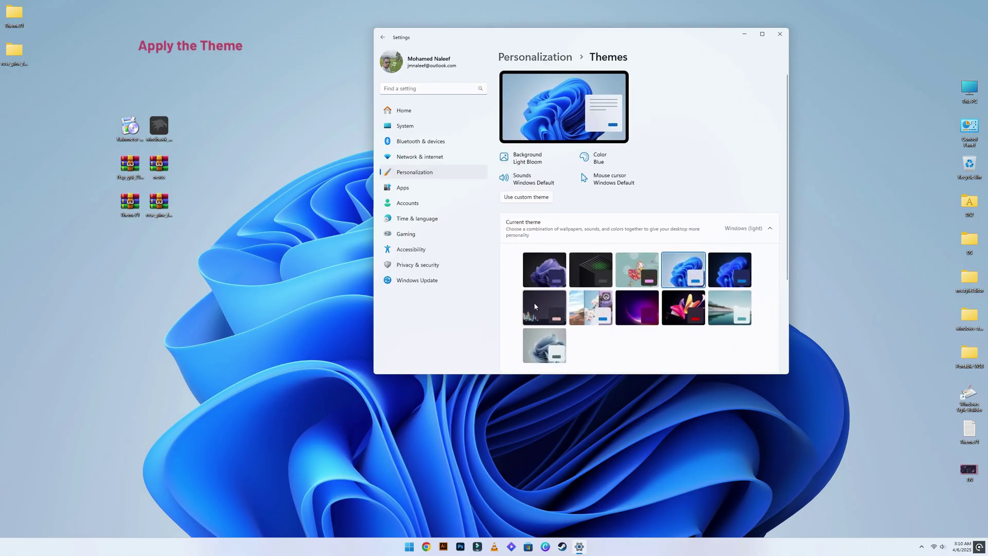
{"action": "left_click", "coordinate": [536, 306]}
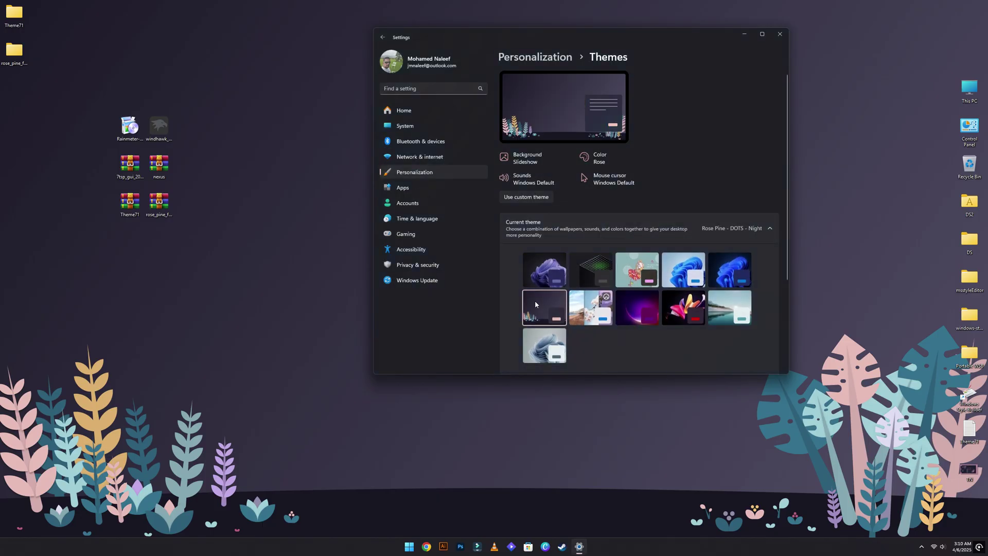
Step: Set the desktop background type to Picture in the Background settings
{"action": "left_click", "coordinate": [443, 173]}
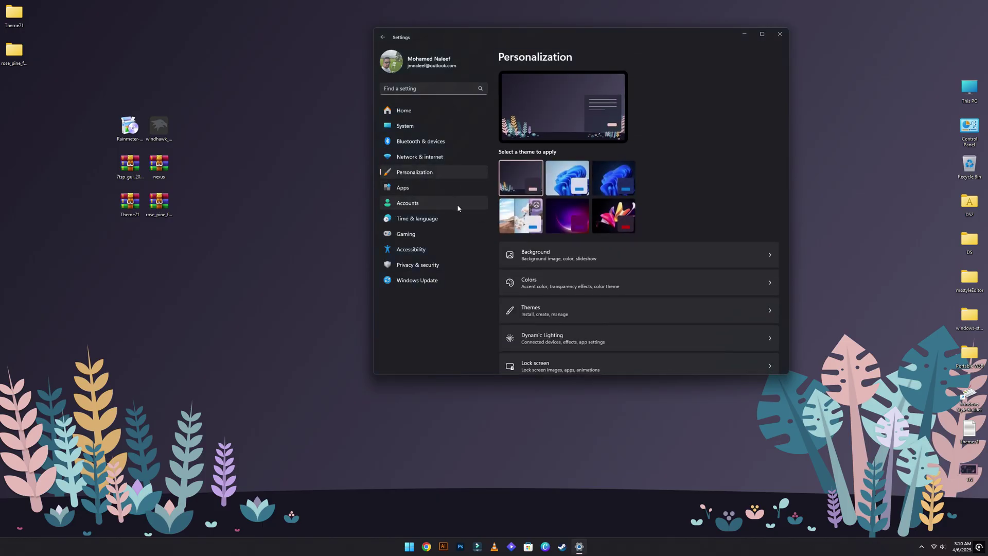
{"action": "left_click", "coordinate": [584, 260]}
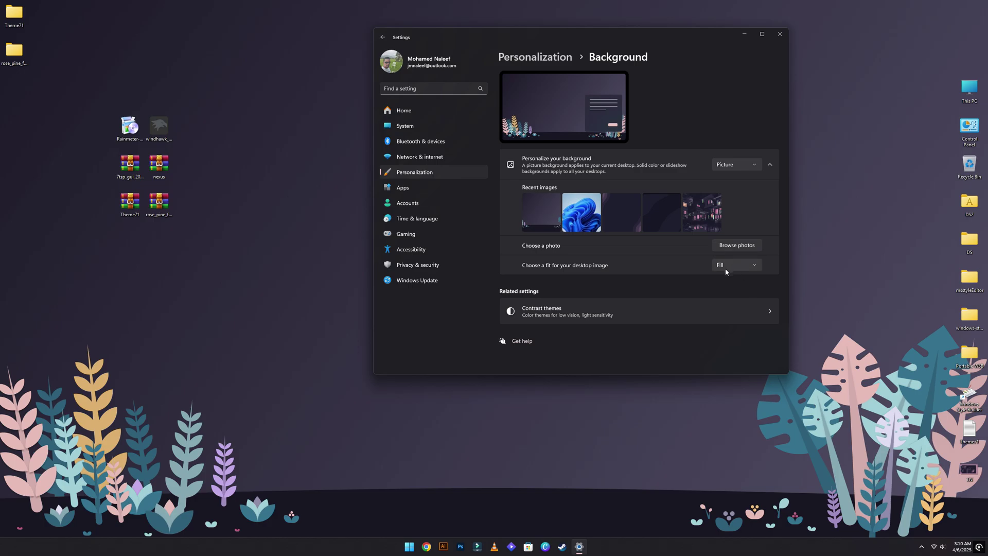
{"action": "left_click", "coordinate": [427, 176]}
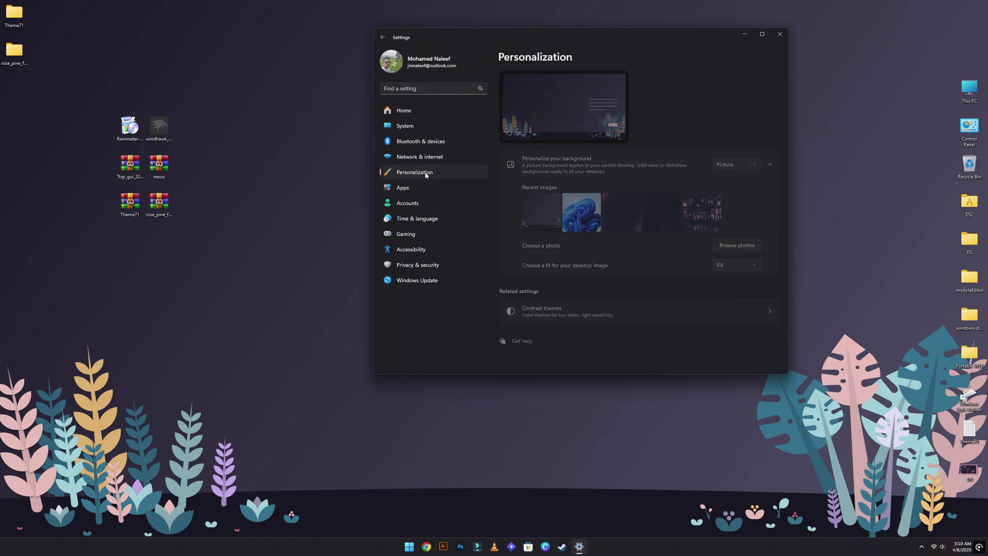
Step: Set the accent color to Automatic in the Colors settings and close the Settings window
{"action": "left_click", "coordinate": [545, 285]}
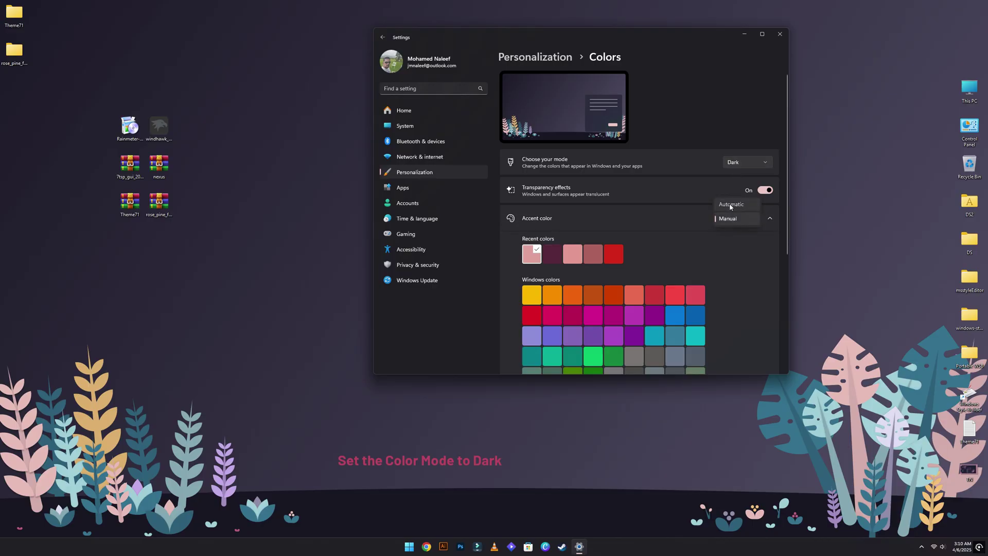
{"action": "left_click", "coordinate": [719, 204]}
{"action": "left_click", "coordinate": [415, 174]}
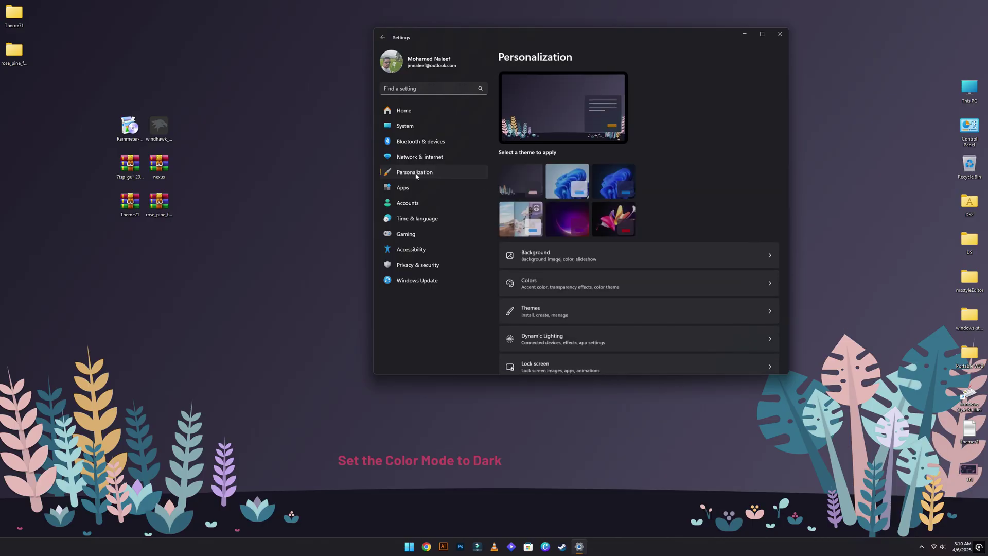
{"action": "left_click", "coordinate": [780, 33]}
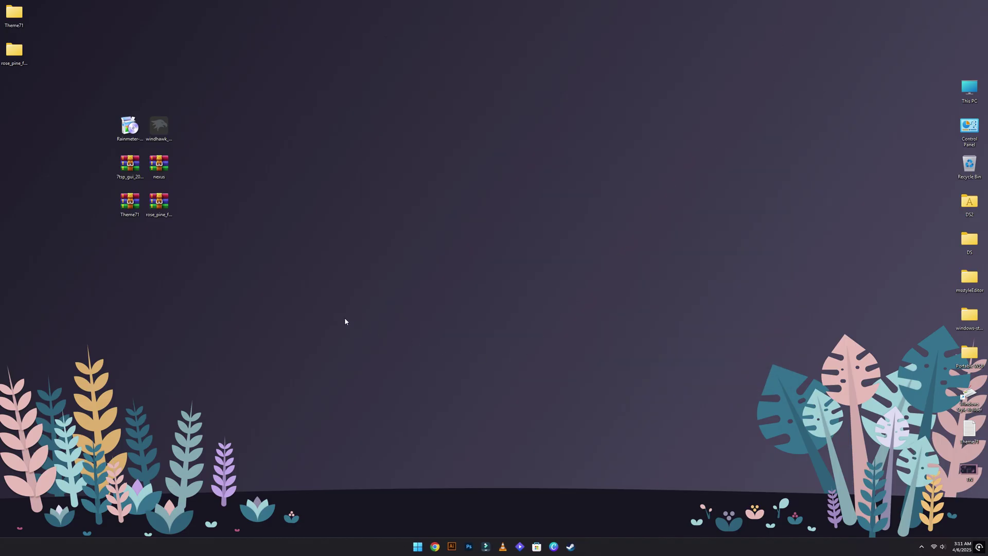
Step: Set the RosePine Wallpaper image from the Theme71 folder as the desktop background, and close the folder
{"action": "double_click", "coordinate": [14, 14]}
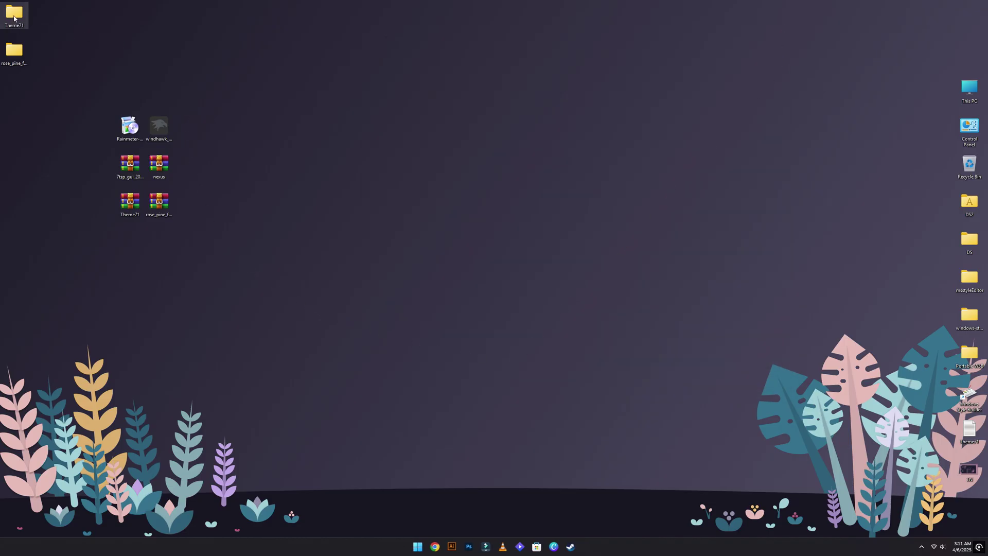
{"action": "left_click", "coordinate": [348, 331]}
{"action": "right_click", "coordinate": [348, 333]}
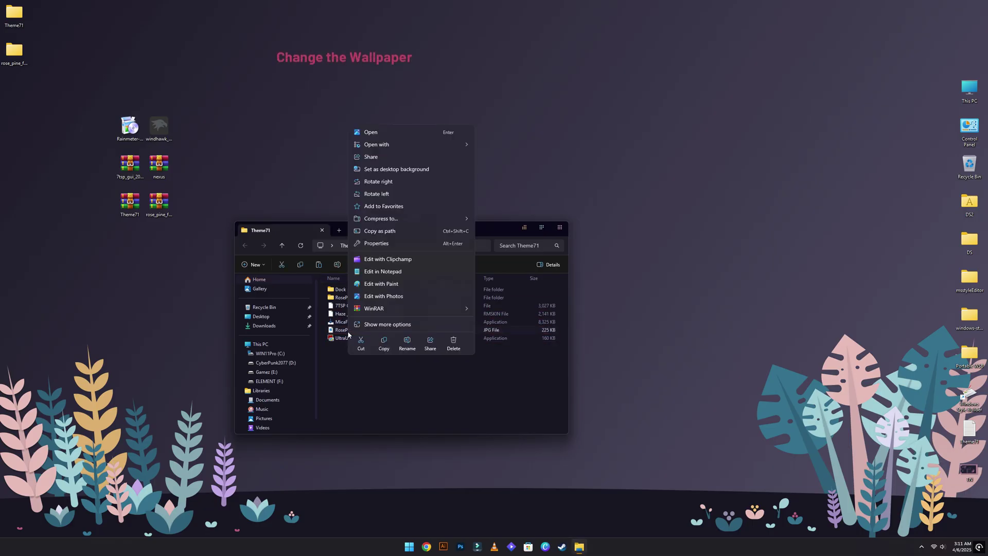
{"action": "left_click", "coordinate": [398, 170]}
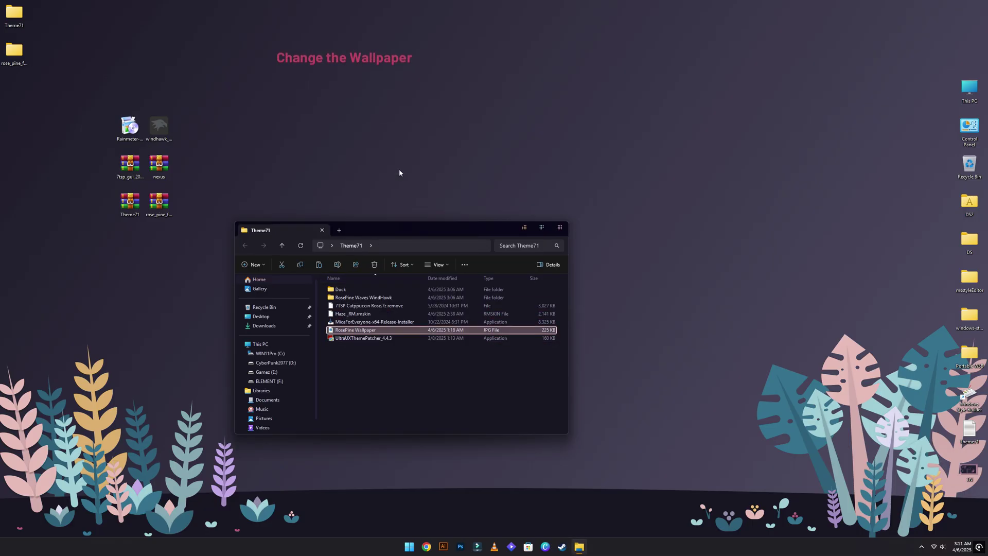
{"action": "left_click", "coordinate": [561, 228]}
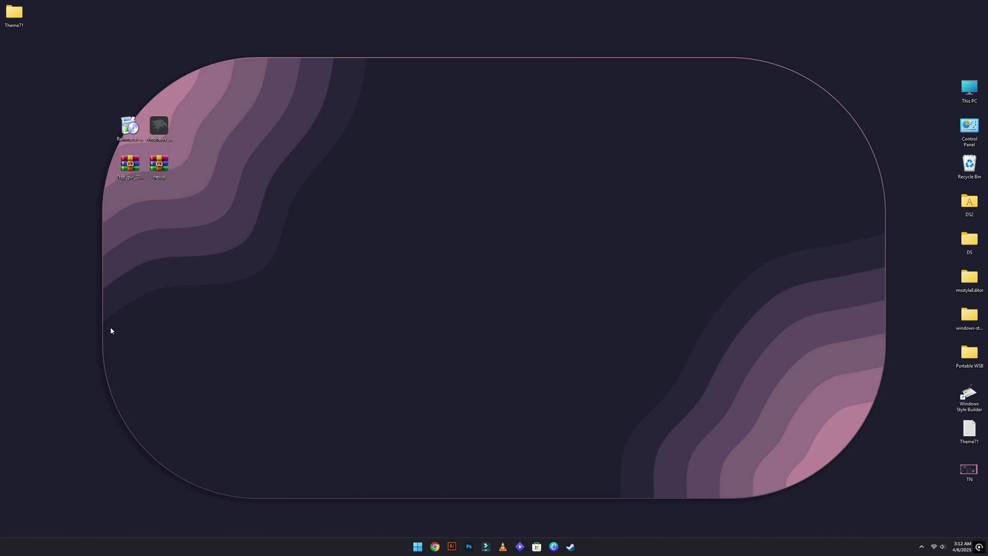
Step: Run MicaForEveryone-x64-Release-Installer from the Theme71 folder and choose to install it for all users
{"action": "double_click", "coordinate": [20, 11]}
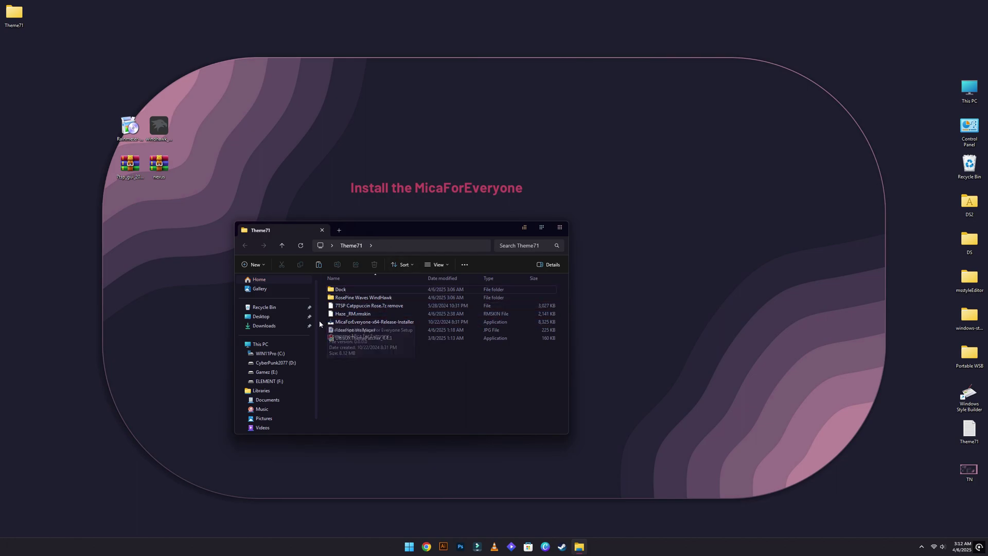
{"action": "double_click", "coordinate": [377, 322]}
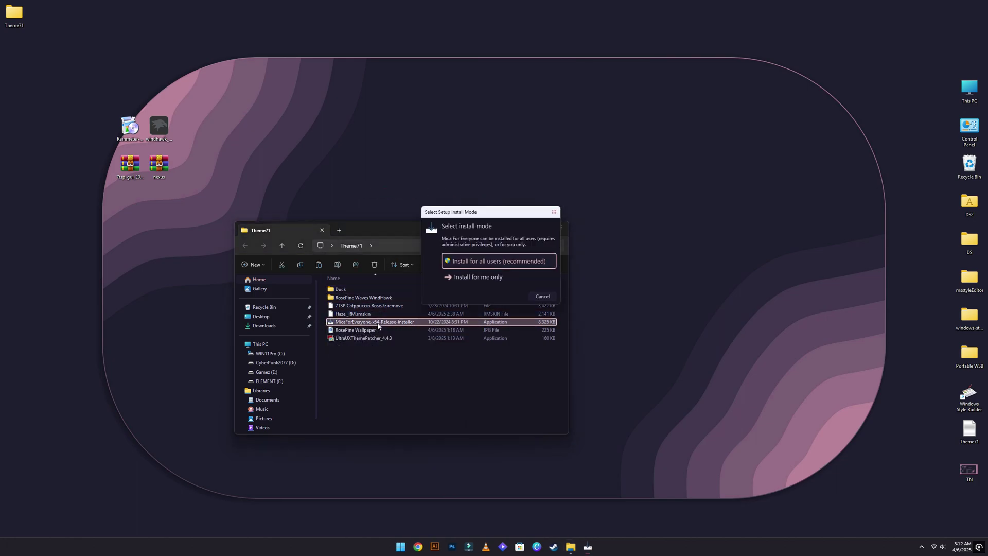
{"action": "left_click", "coordinate": [535, 264]}
Step: Install Mica For Everyone in the default location without a desktop shortcut, finish with launching enabled, and close the Theme71 folder
{"action": "left_click", "coordinate": [454, 340]}
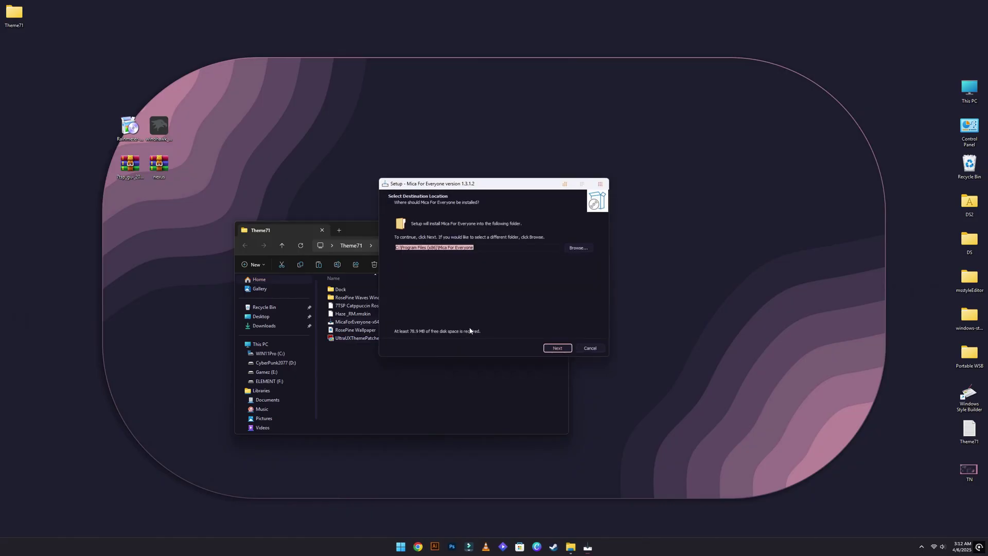
{"action": "left_click", "coordinate": [555, 349]}
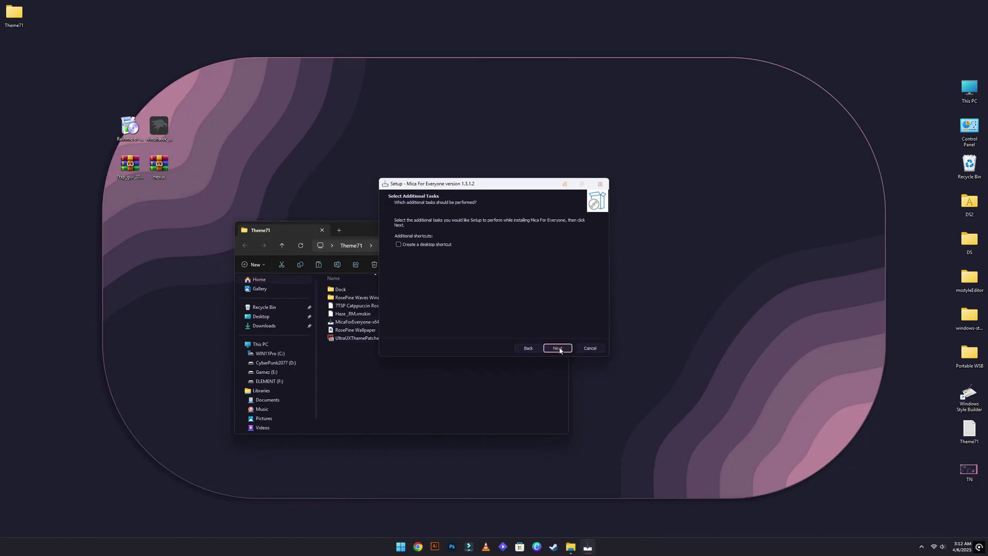
{"action": "left_click", "coordinate": [558, 348]}
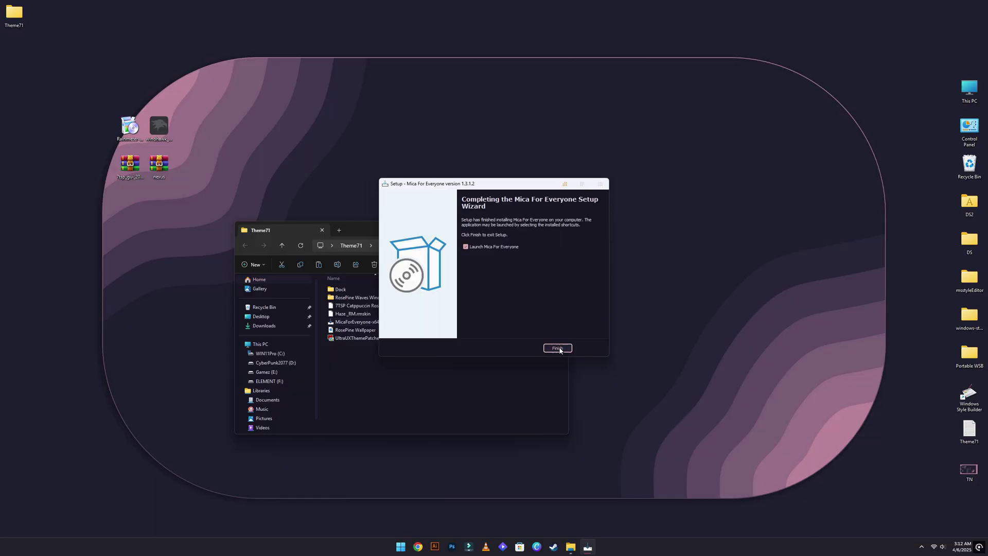
{"action": "left_click", "coordinate": [558, 348]}
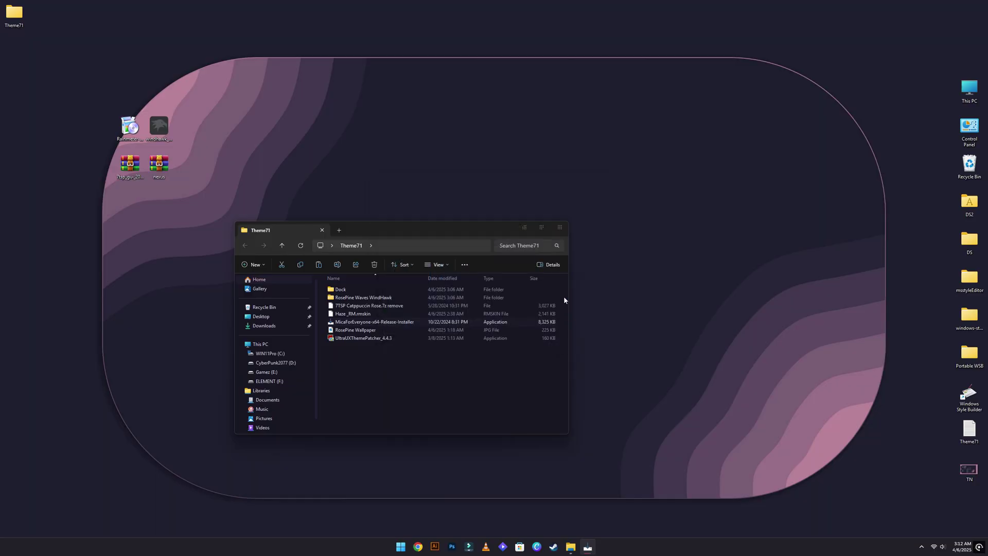
{"action": "left_click", "coordinate": [560, 227]}
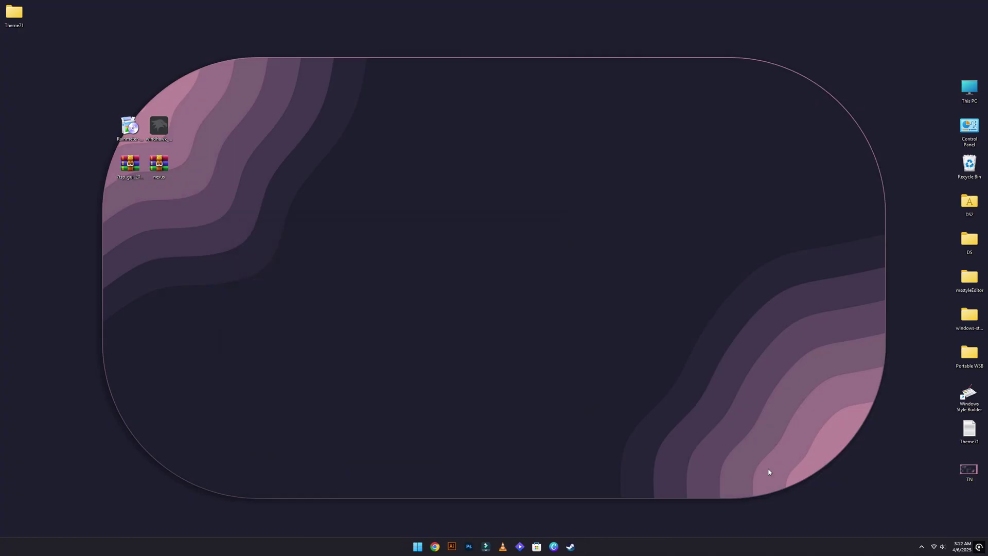
Step: Turn on Run on Startup in the Mica For Everyone settings and open its Global Rule page
{"action": "left_click", "coordinate": [925, 550]}
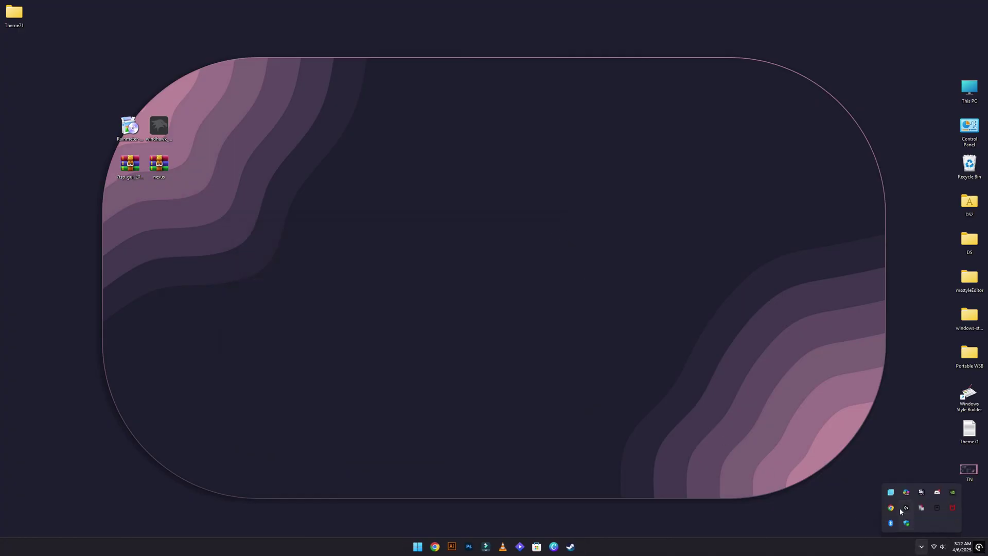
{"action": "right_click", "coordinate": [889, 495]}
{"action": "left_click", "coordinate": [899, 455]}
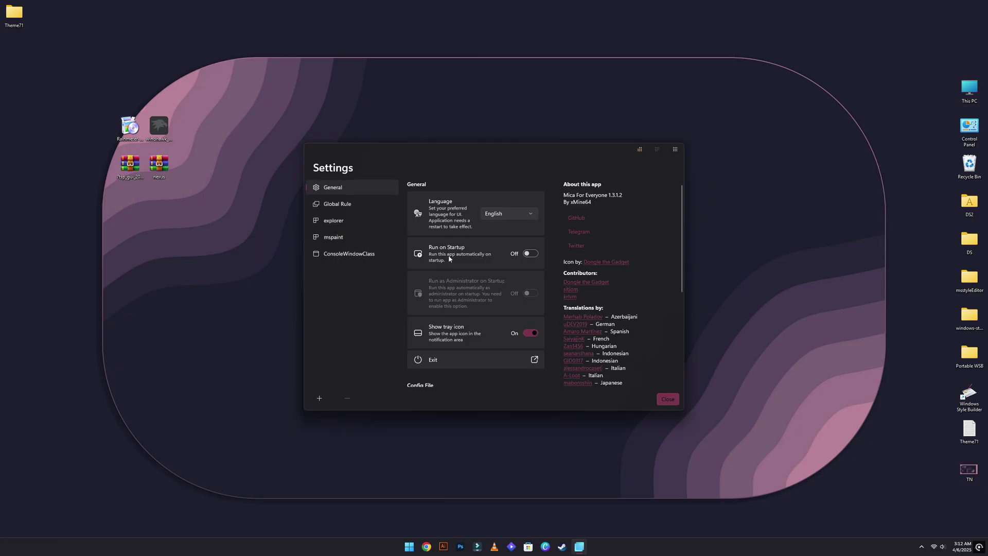
{"action": "left_click", "coordinate": [345, 206]}
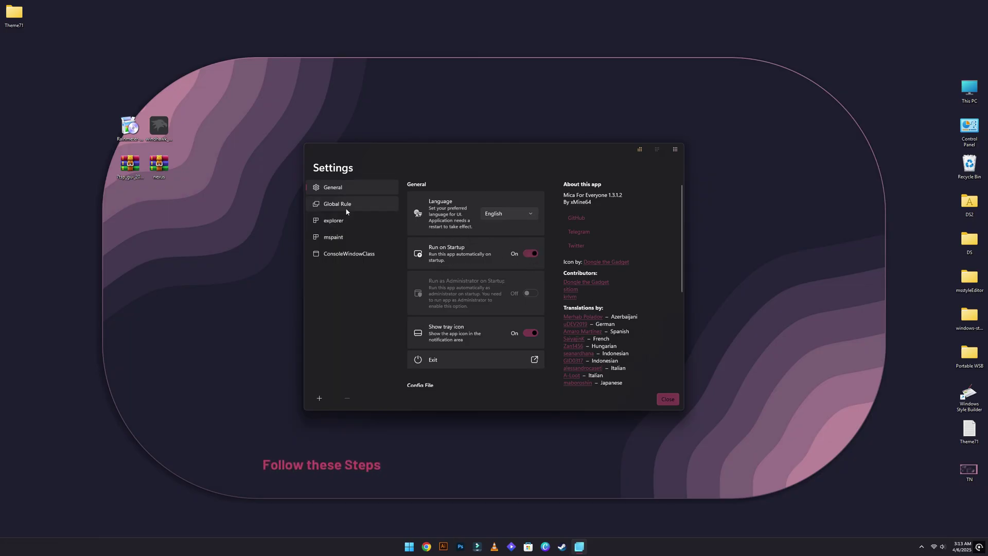
Step: Set the Global Rule to Default titlebar color, None backdrop type and Rounded corner mode
{"action": "left_click", "coordinate": [512, 212]}
{"action": "left_click", "coordinate": [514, 199]}
{"action": "left_click", "coordinate": [515, 253]}
{"action": "left_click", "coordinate": [512, 239]}
{"action": "left_click", "coordinate": [514, 301]}
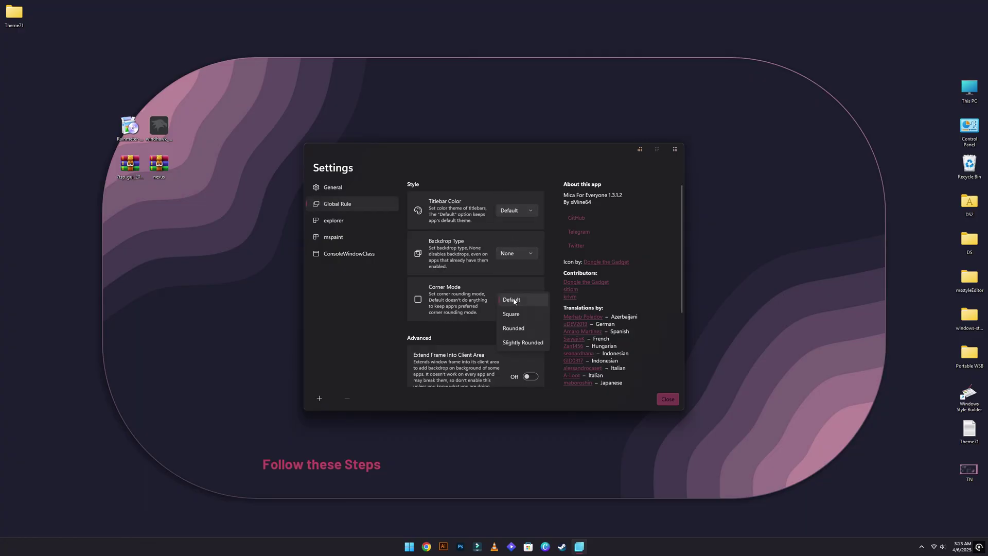
{"action": "left_click", "coordinate": [511, 327]}
Step: Set the explorer rule's backdrop type to None and its corner mode to Rounded
{"action": "left_click", "coordinate": [342, 221]}
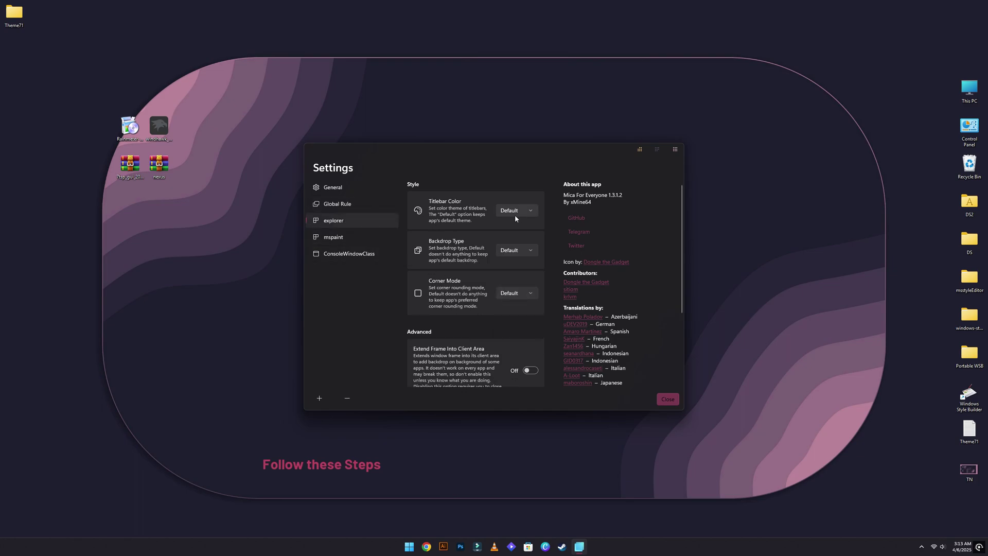
{"action": "left_click", "coordinate": [518, 251]}
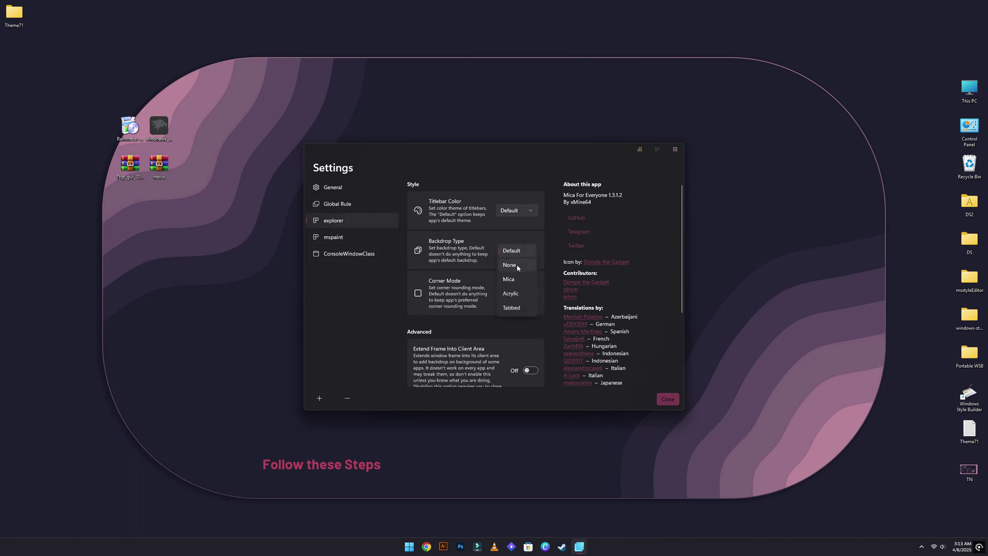
{"action": "left_click", "coordinate": [517, 264]}
{"action": "left_click", "coordinate": [517, 296]}
{"action": "left_click", "coordinate": [517, 329]}
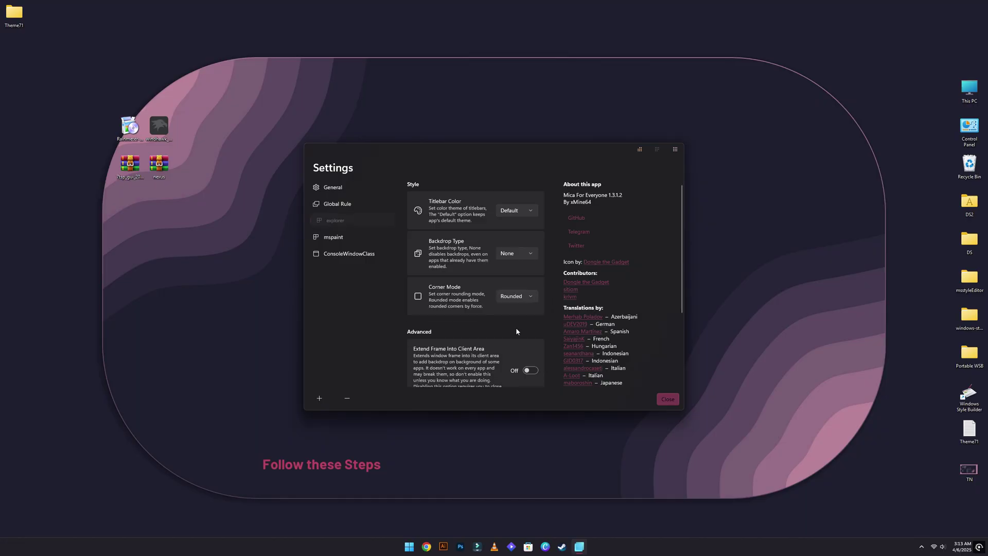
Step: Set the ConsoleWindowClass rule to Default titlebar color, None backdrop type and Rounded corner mode
{"action": "left_click", "coordinate": [338, 254]}
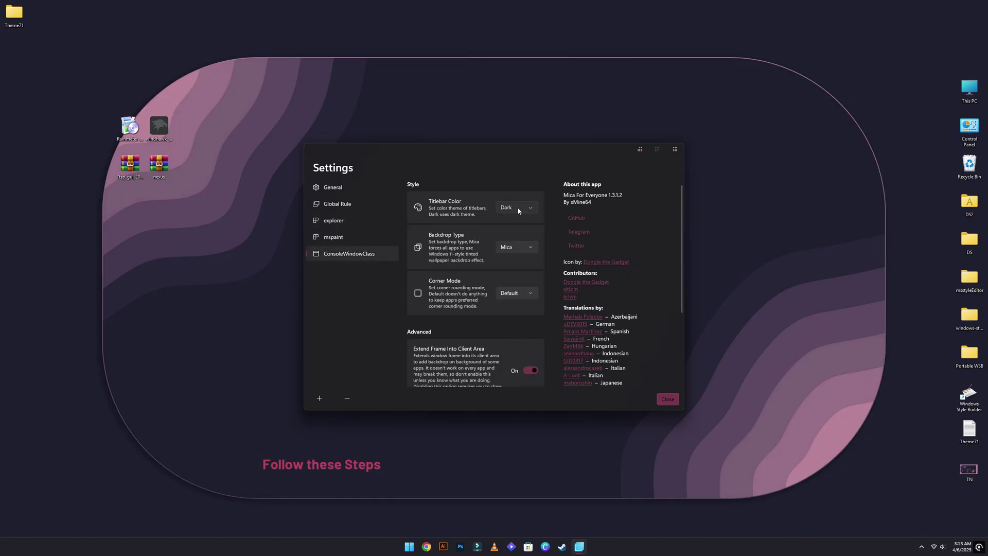
{"action": "left_click", "coordinate": [518, 208]}
{"action": "left_click", "coordinate": [517, 165]}
{"action": "left_click", "coordinate": [527, 254]}
{"action": "left_click", "coordinate": [517, 240]}
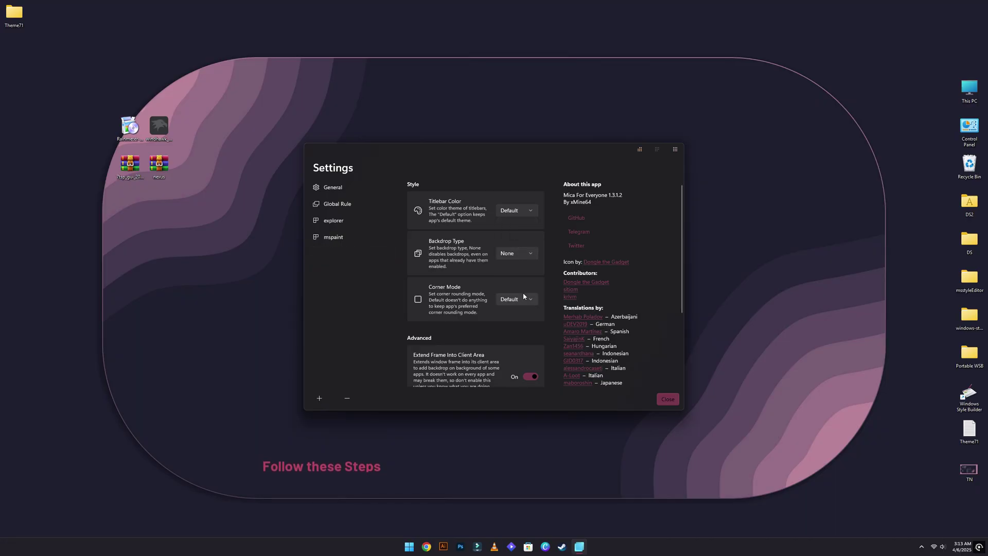
{"action": "left_click", "coordinate": [516, 299]}
{"action": "left_click", "coordinate": [518, 327]}
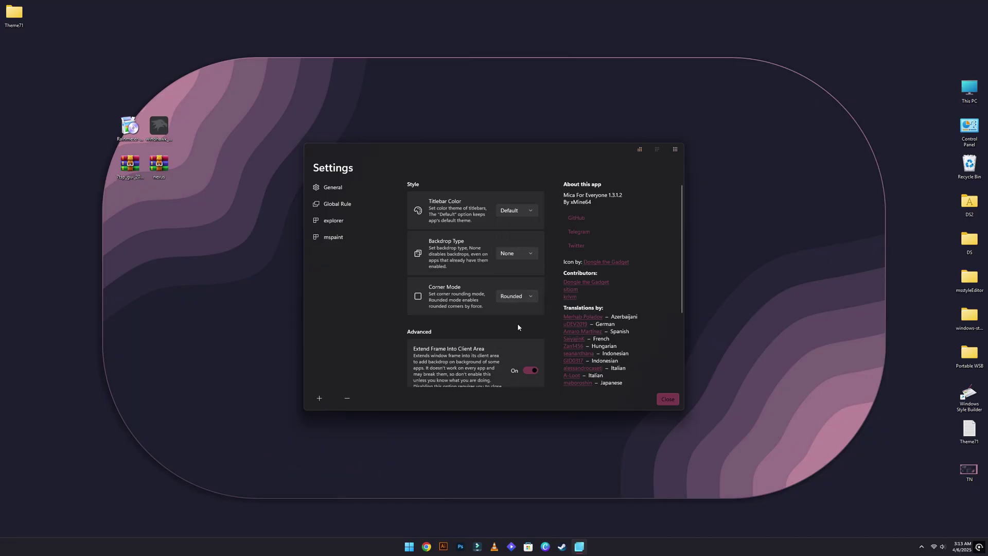
Step: Close the Mica For Everyone settings, check the window style in This PC, and close that window
{"action": "left_click", "coordinate": [668, 400]}
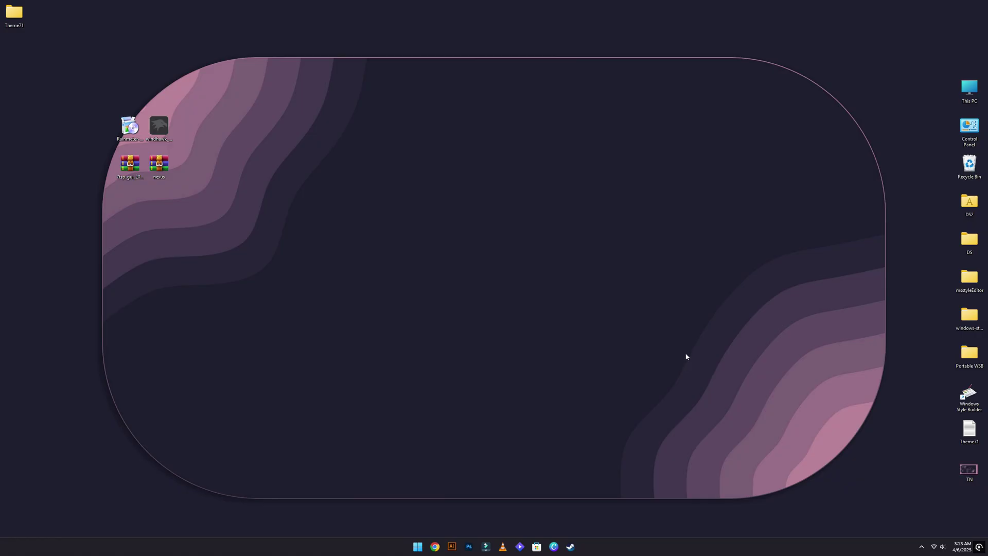
{"action": "double_click", "coordinate": [958, 97]}
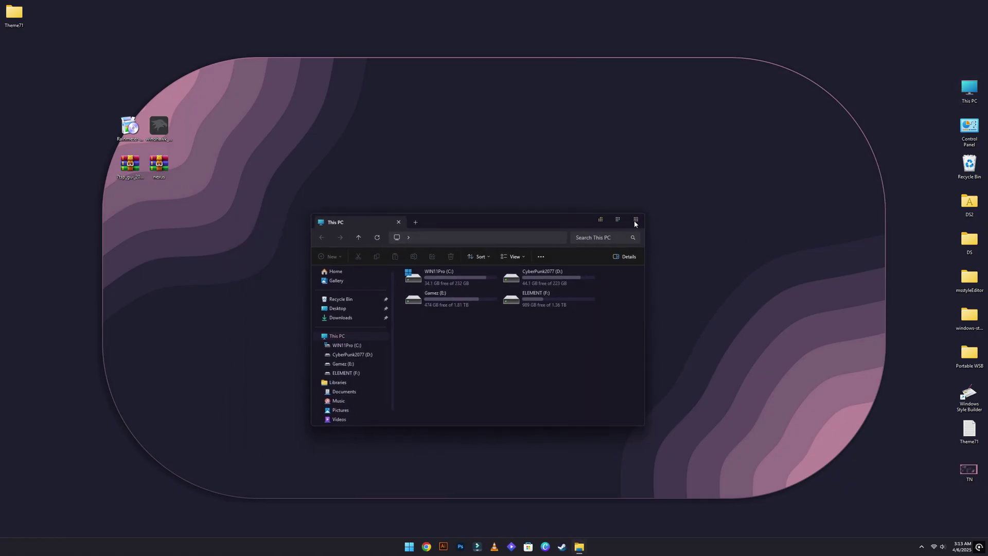
{"action": "left_click", "coordinate": [636, 221]}
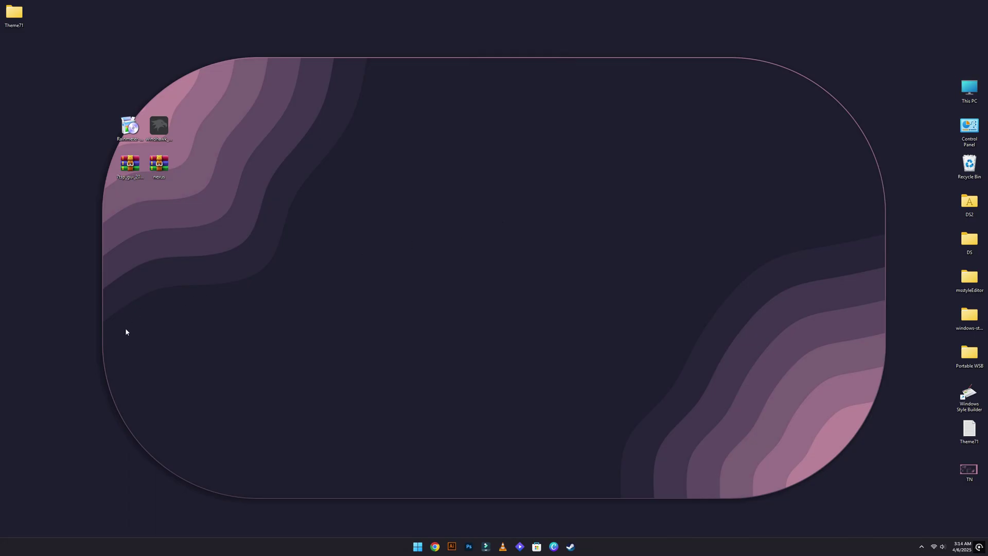
Step: Install Windhawk in English using the standard installation without a desktop shortcut, and finish setup with launching enabled
{"action": "double_click", "coordinate": [159, 126]}
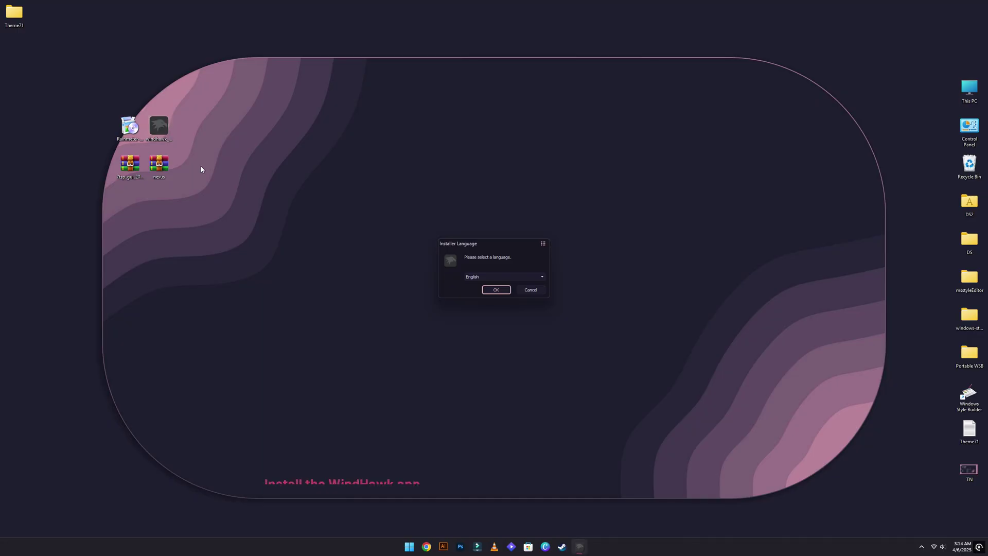
{"action": "left_click", "coordinate": [496, 291]}
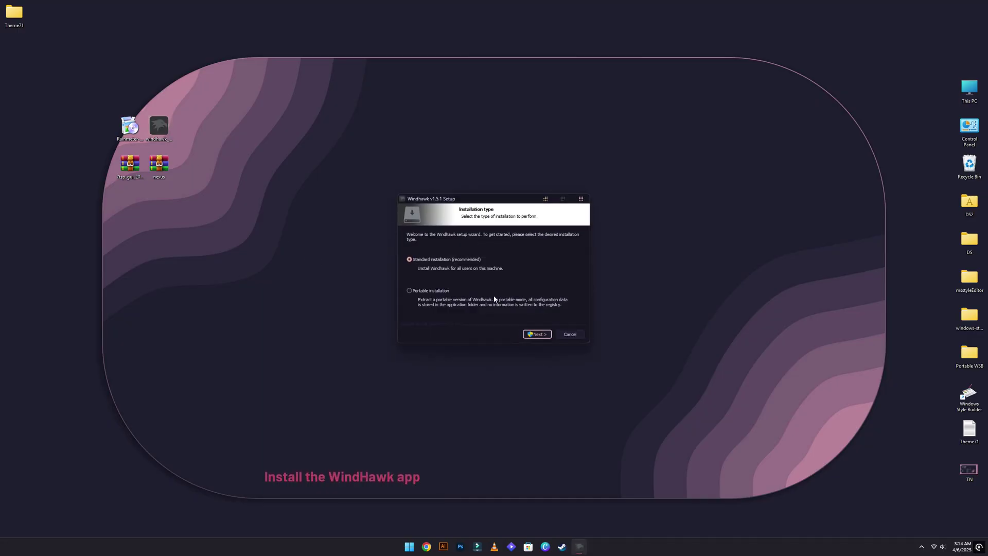
{"action": "left_click", "coordinate": [532, 335]}
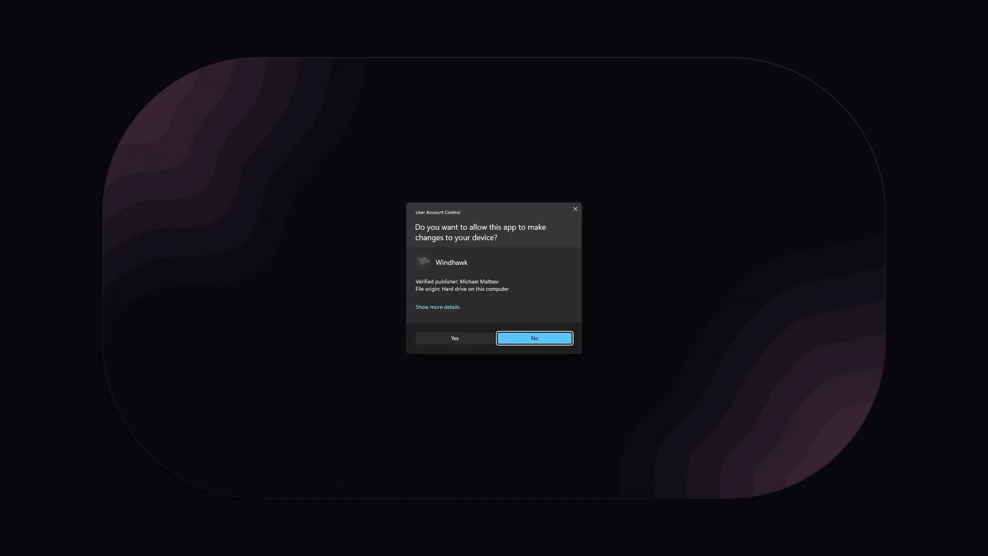
{"action": "left_click", "coordinate": [536, 336]}
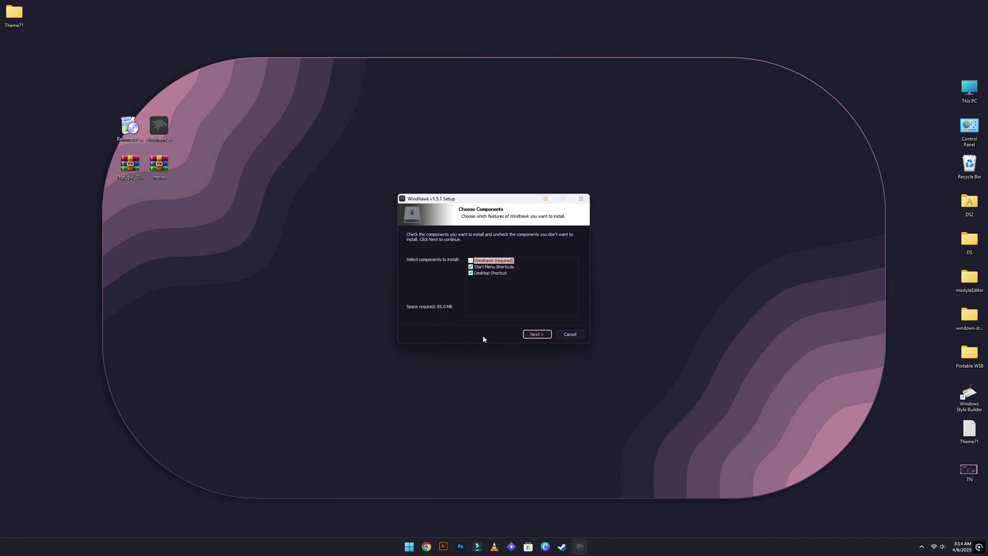
{"action": "left_click", "coordinate": [495, 274]}
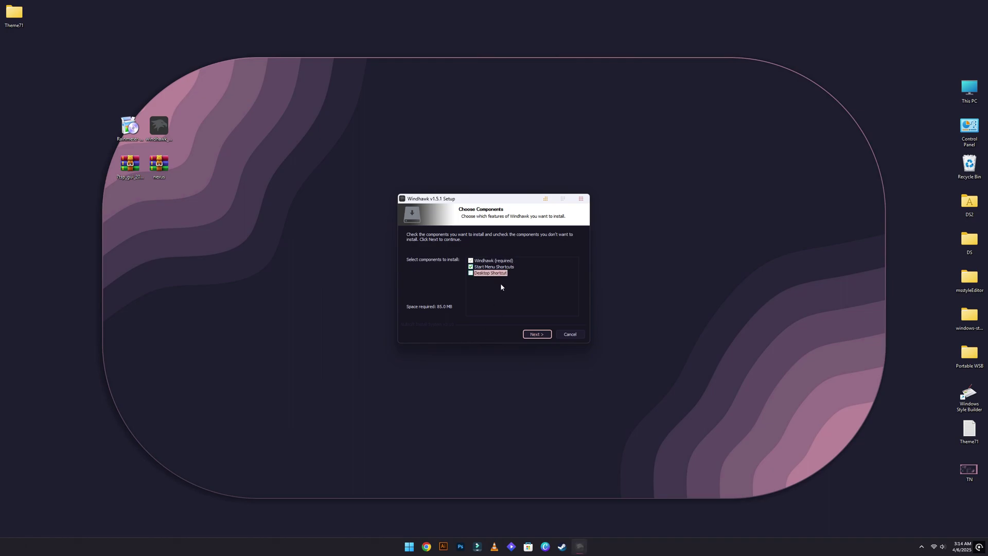
{"action": "left_click", "coordinate": [534, 338]}
{"action": "left_click", "coordinate": [534, 338]}
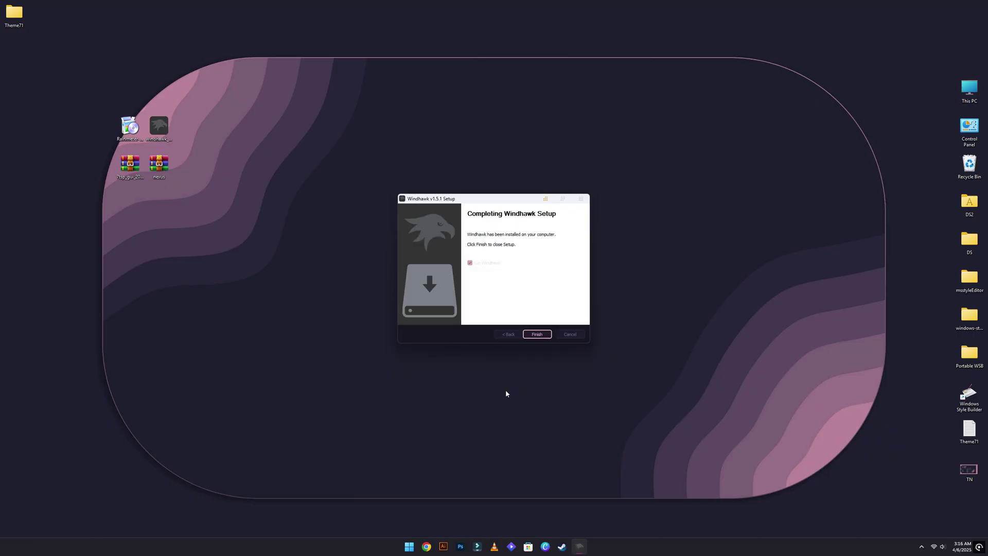
{"action": "left_click", "coordinate": [537, 334]}
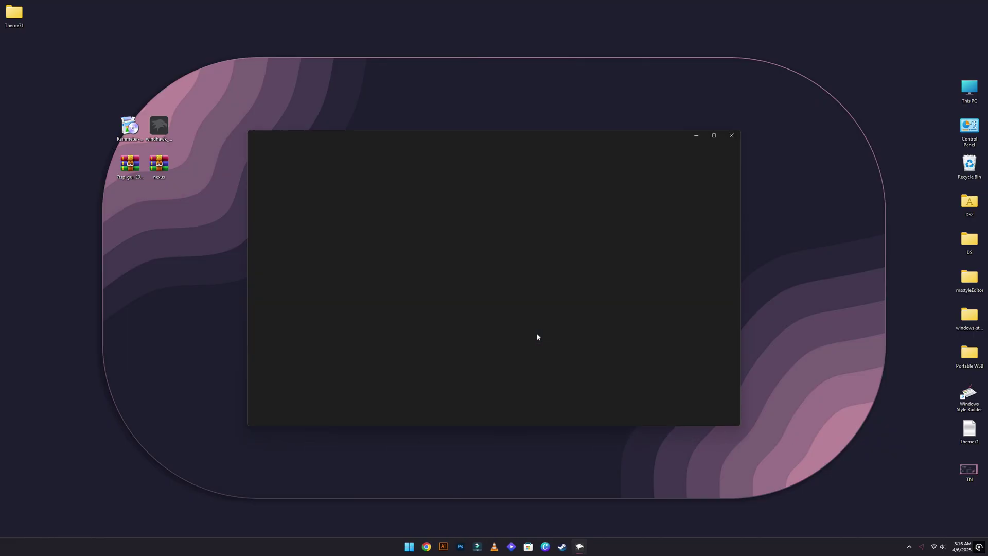
Step: Move the Windhawk window aside, then find and install the Windows 11 Start Menu Styler mod
{"action": "left_click_drag", "start_coordinate": [523, 137], "coordinate": [710, 175]}
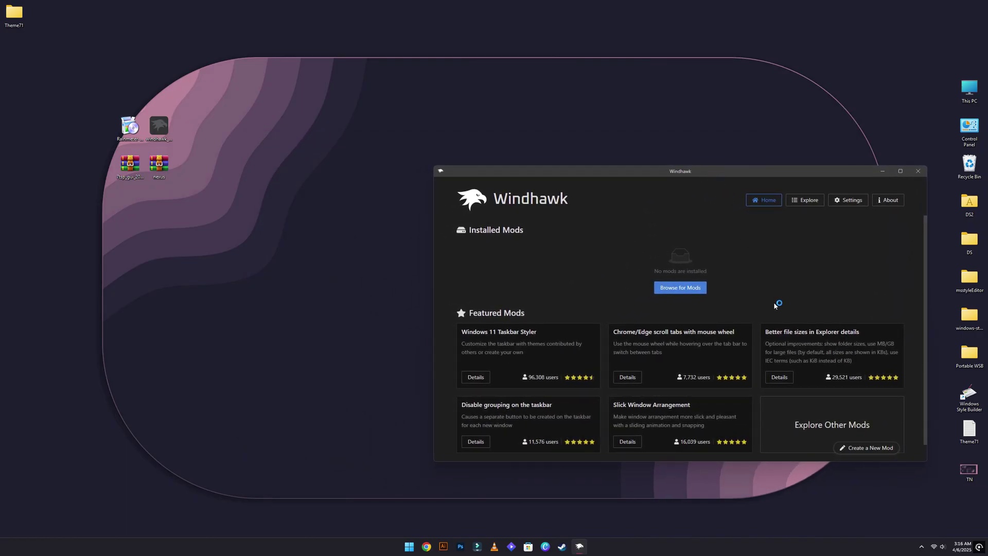
{"action": "left_click", "coordinate": [808, 202]}
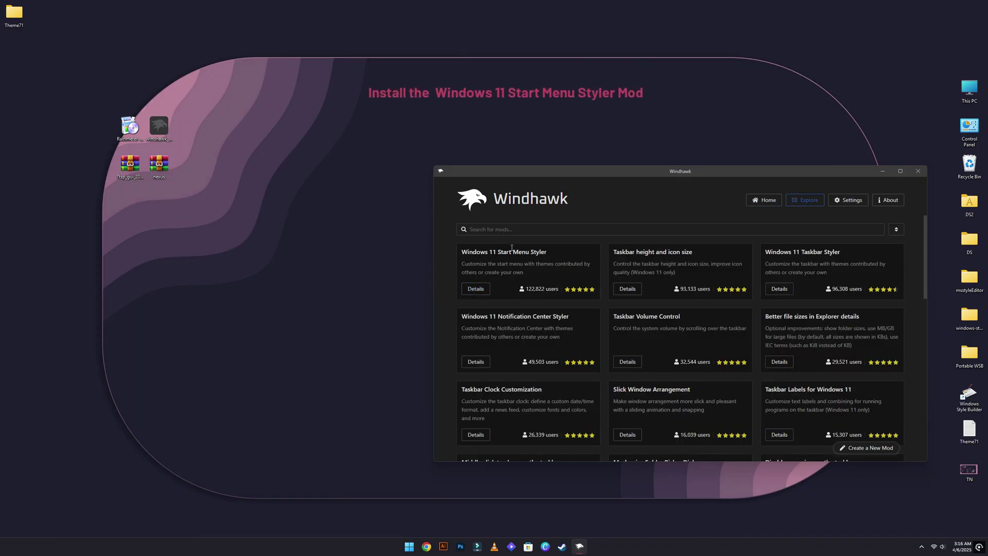
{"action": "left_click", "coordinate": [481, 292]}
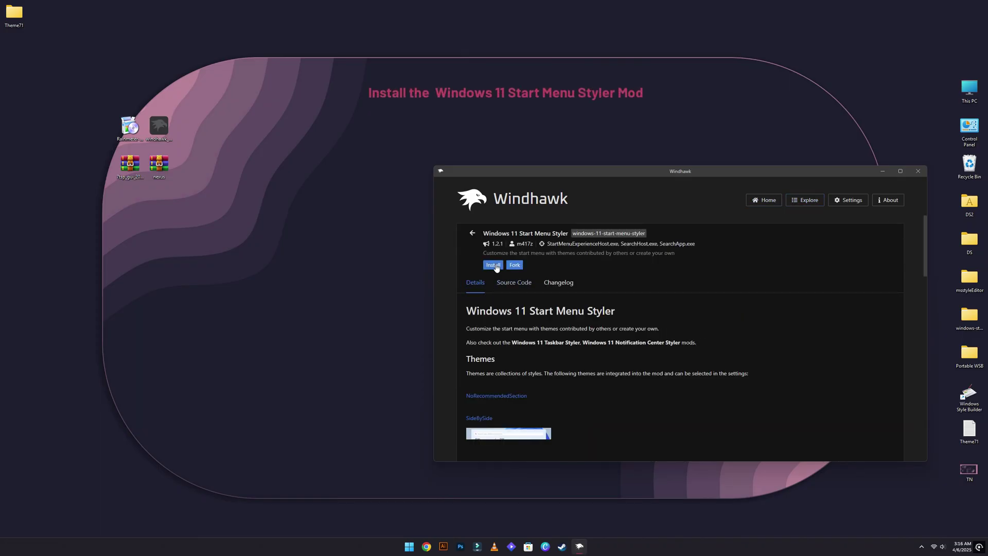
{"action": "left_click", "coordinate": [493, 264]}
{"action": "left_click", "coordinate": [753, 386]}
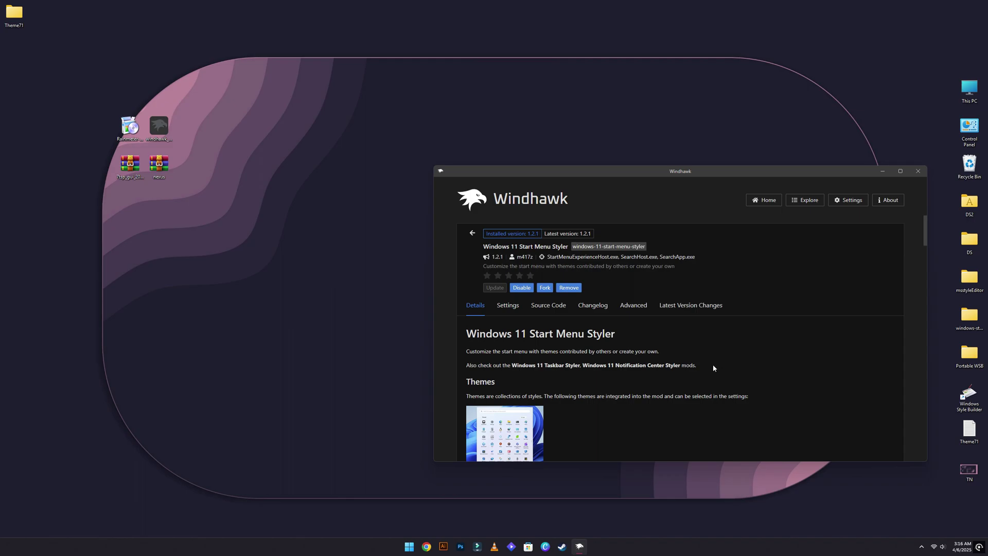
Step: Open the RosePine Waves WindHawk folder inside Theme71 and move its window clear of Windhawk
{"action": "double_click", "coordinate": [13, 14]}
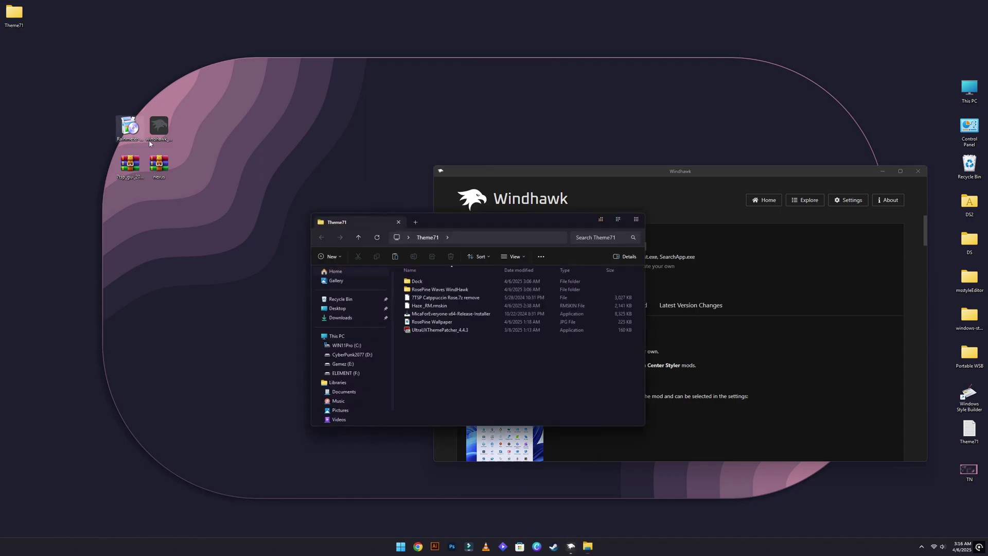
{"action": "double_click", "coordinate": [446, 289]}
{"action": "left_click_drag", "start_coordinate": [442, 224], "coordinate": [137, 94]}
{"action": "left_click", "coordinate": [156, 170]}
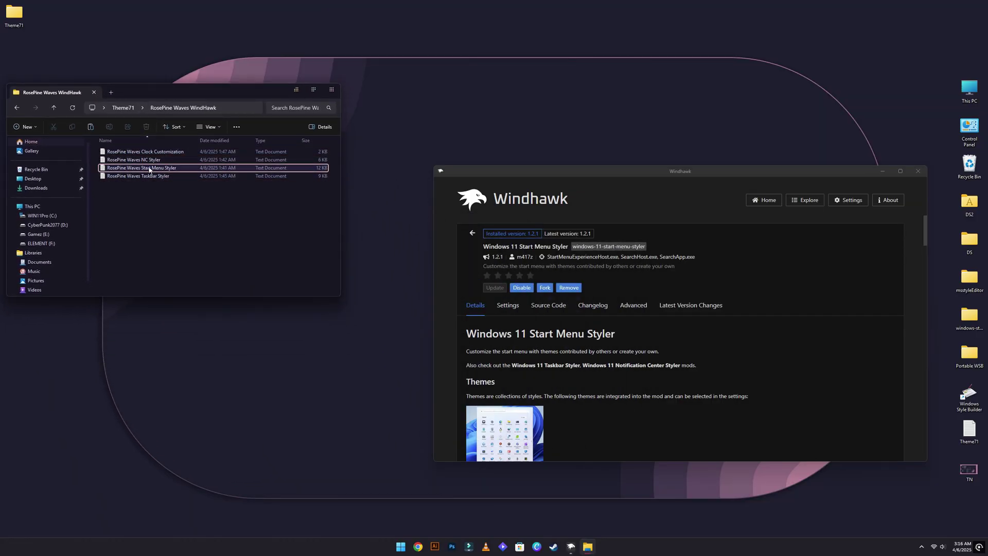
Step: Copy the entire contents of the RosePine Waves Start Menu Styler text file and close the file
{"action": "double_click", "coordinate": [149, 169]}
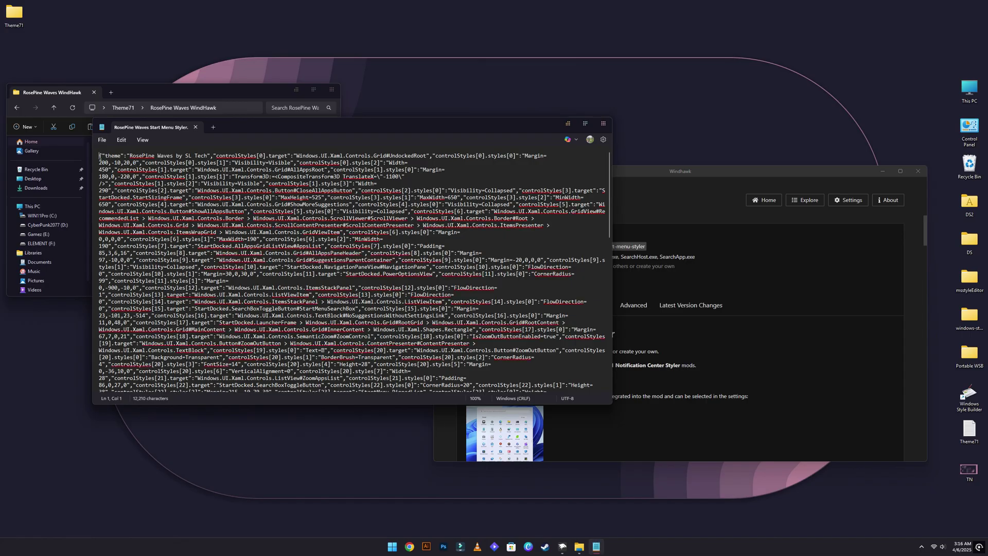
{"action": "left_click_drag", "start_coordinate": [100, 155], "coordinate": [570, 405]}
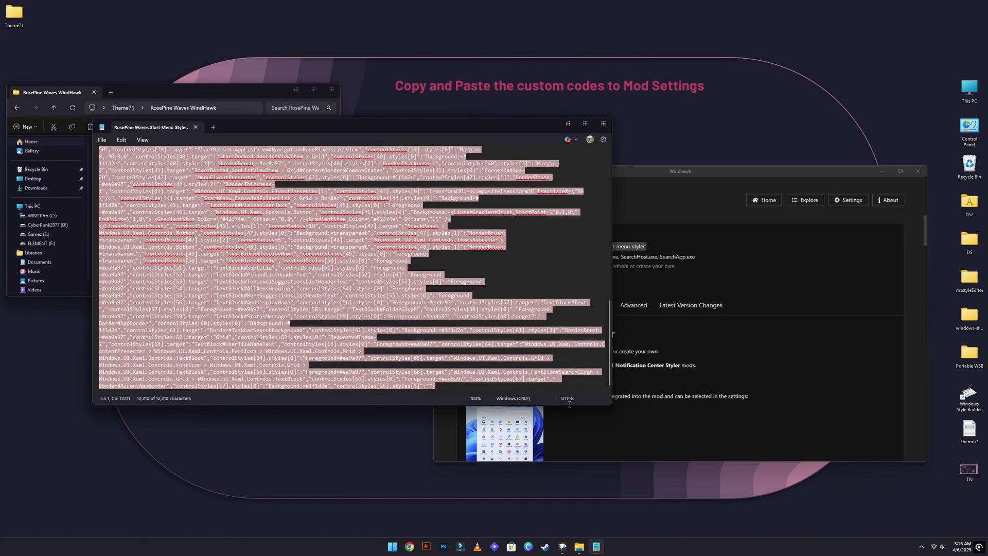
{"action": "right_click", "coordinate": [227, 312]}
{"action": "left_click", "coordinate": [249, 354]}
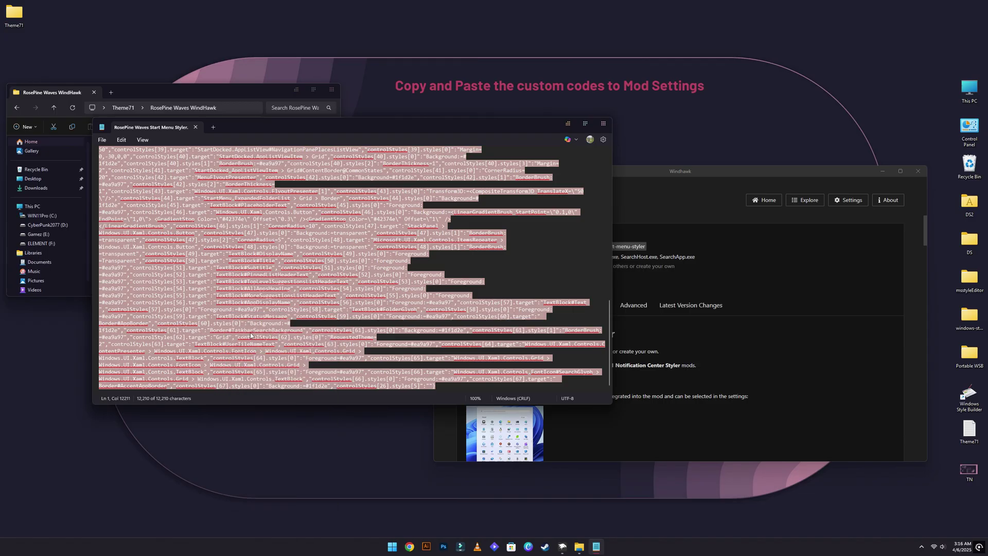
{"action": "left_click", "coordinate": [196, 128]}
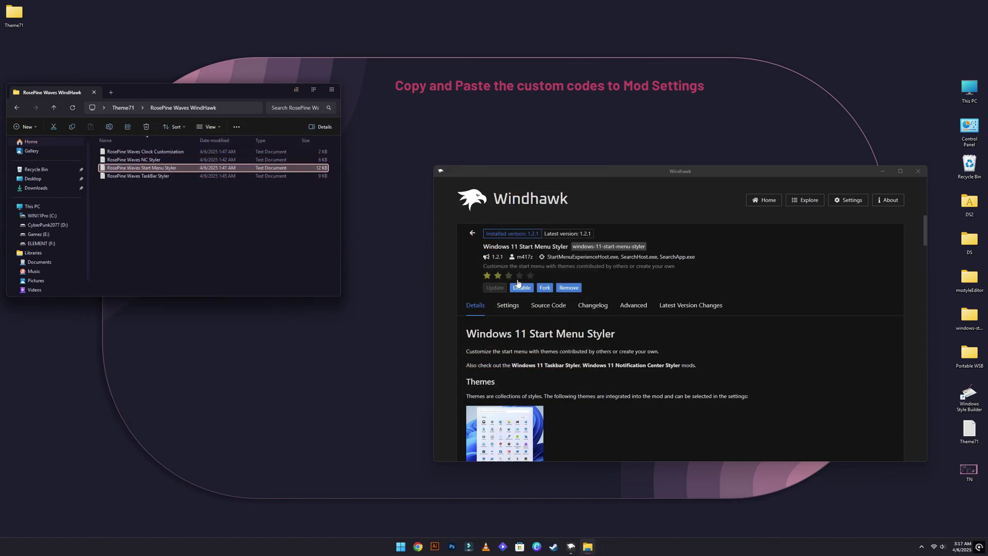
Step: Replace the Start Menu Styler mod's settings code with the copied RosePine Waves code and save it
{"action": "left_click", "coordinate": [633, 306]}
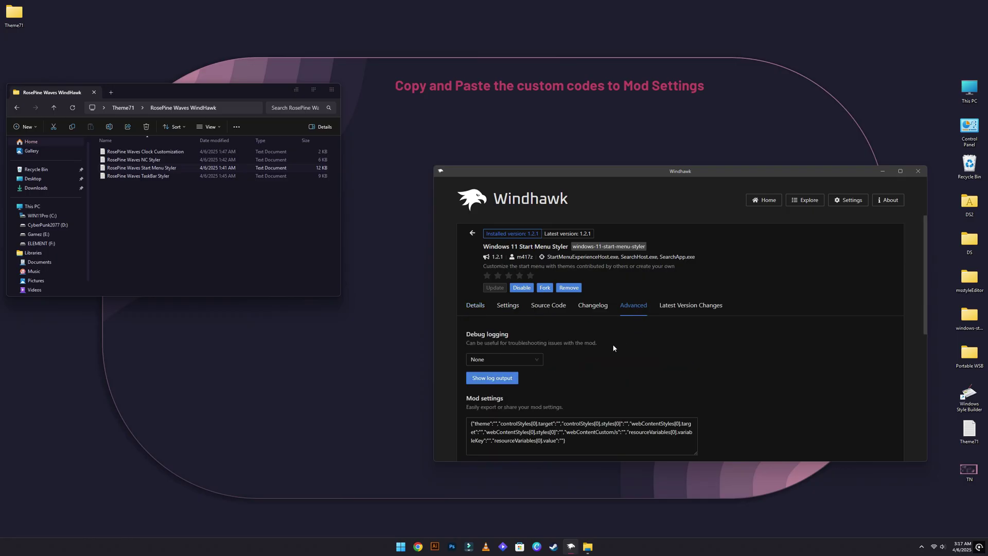
{"action": "scroll", "coordinate": [523, 422], "scroll_direction": "down", "scroll_amount": 2}
{"action": "left_click", "coordinate": [522, 320]}
{"action": "key", "text": "ctrl+a"}
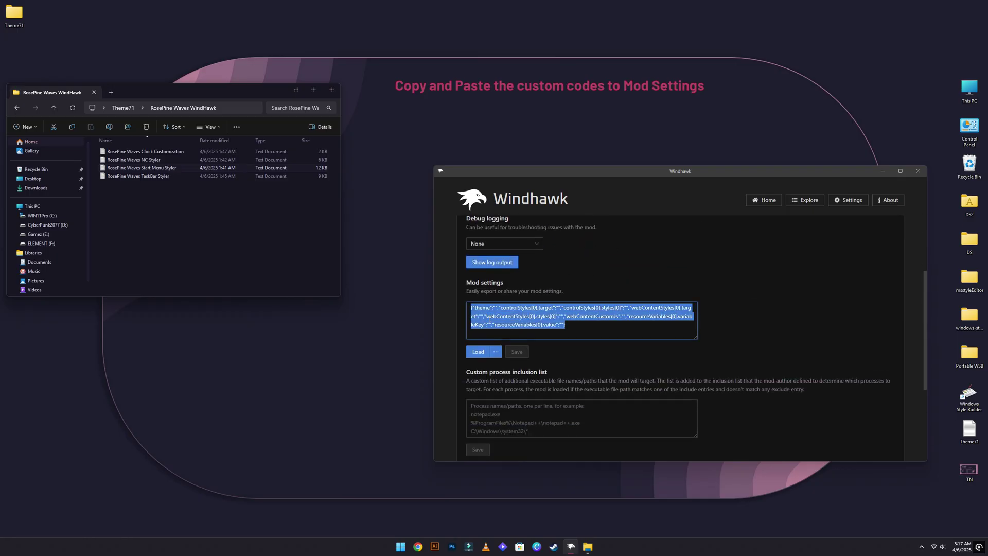
{"action": "key", "text": "Delete"}
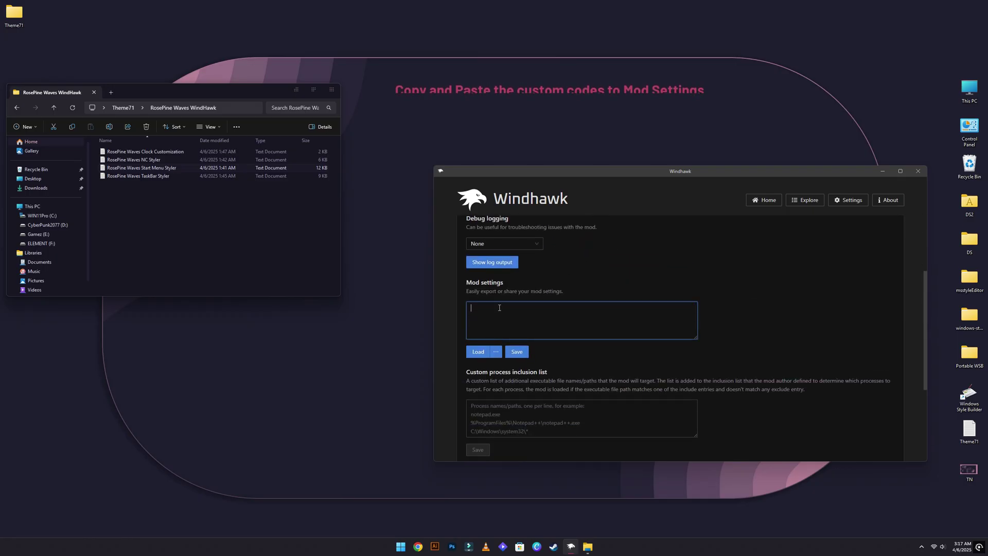
{"action": "right_click", "coordinate": [499, 310]}
{"action": "left_click", "coordinate": [510, 342]}
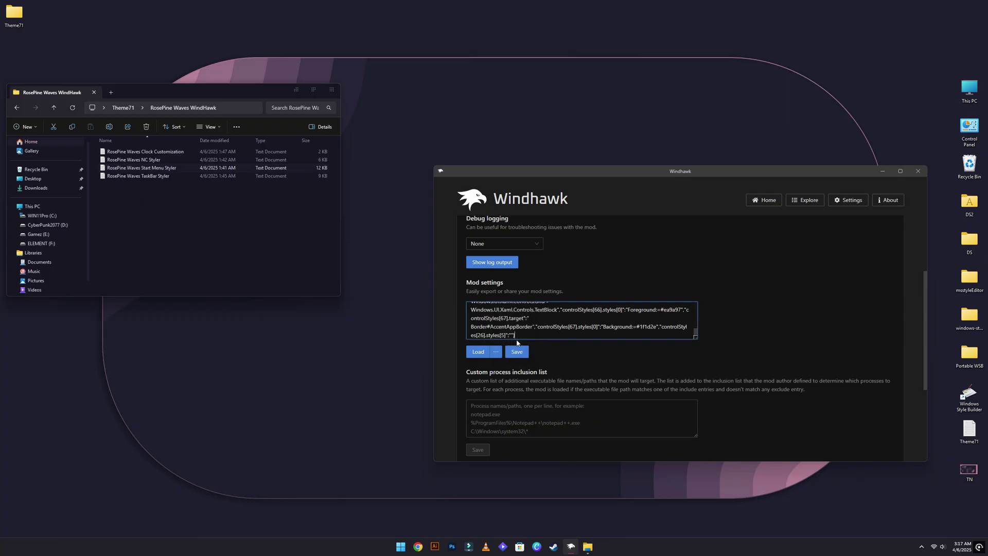
Step: Add Searchhost.exe to the Start Menu Styler mod's custom process inclusion list and save the list
{"action": "left_click", "coordinate": [517, 418]}
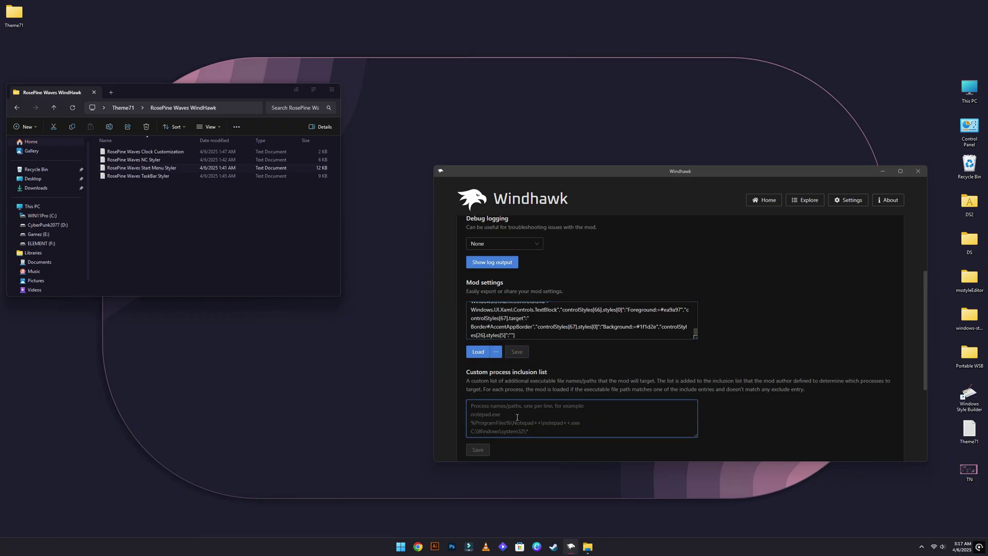
{"action": "type", "text": "Se"}
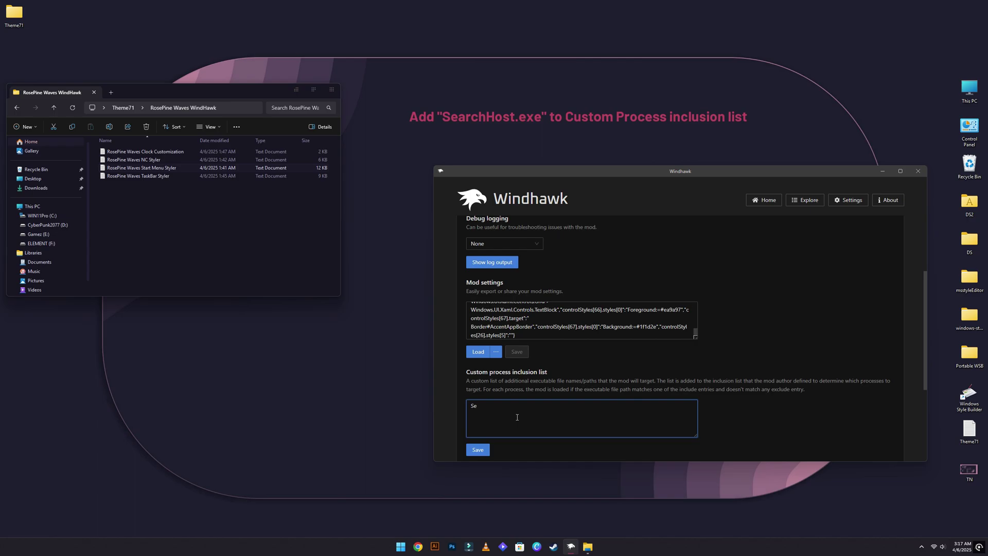
{"action": "type", "text": "archhost.exe"}
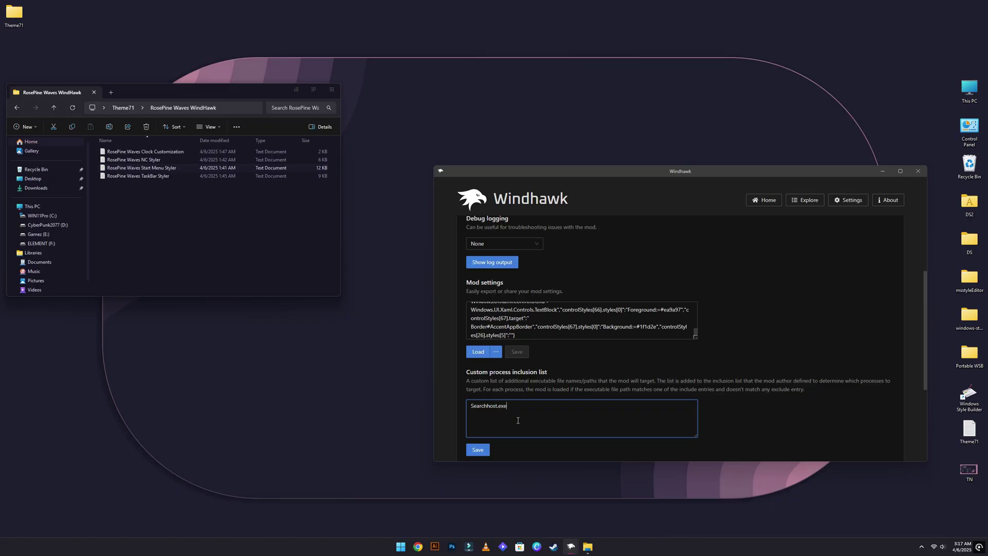
{"action": "left_click", "coordinate": [486, 449]}
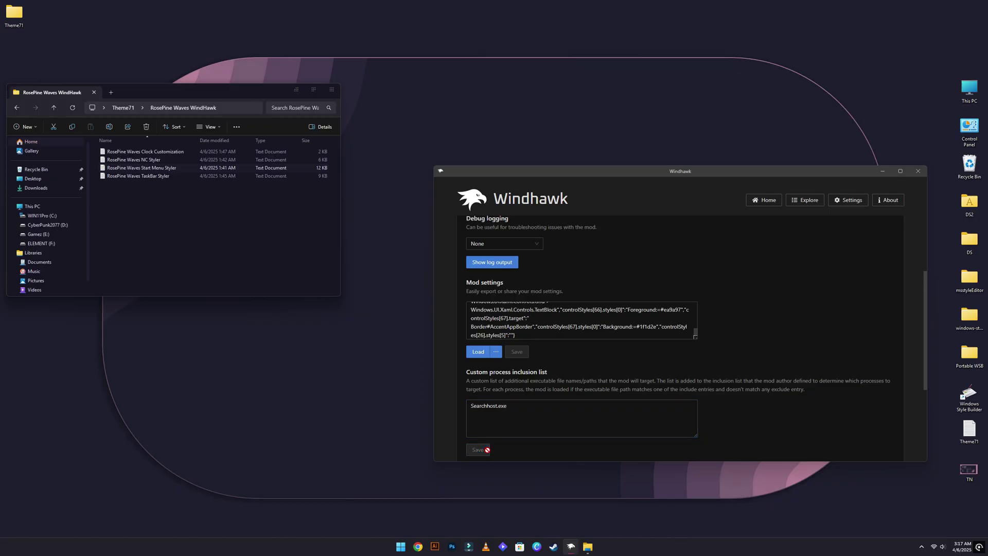
Step: Return to the mod catalogue and check the restyled Start menu, closing it again
{"action": "left_click", "coordinate": [820, 208]}
{"action": "left_click", "coordinate": [402, 545]}
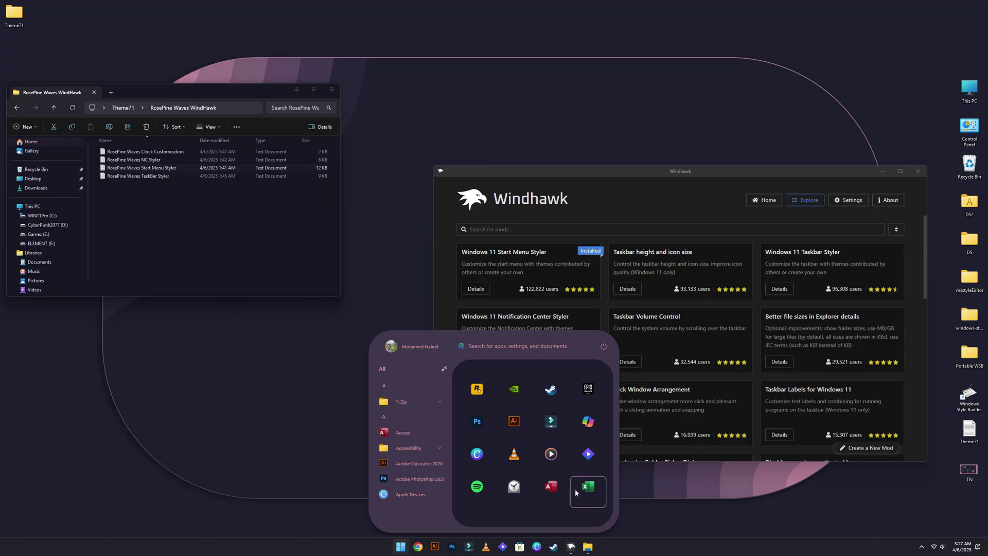
{"action": "left_click", "coordinate": [298, 474]}
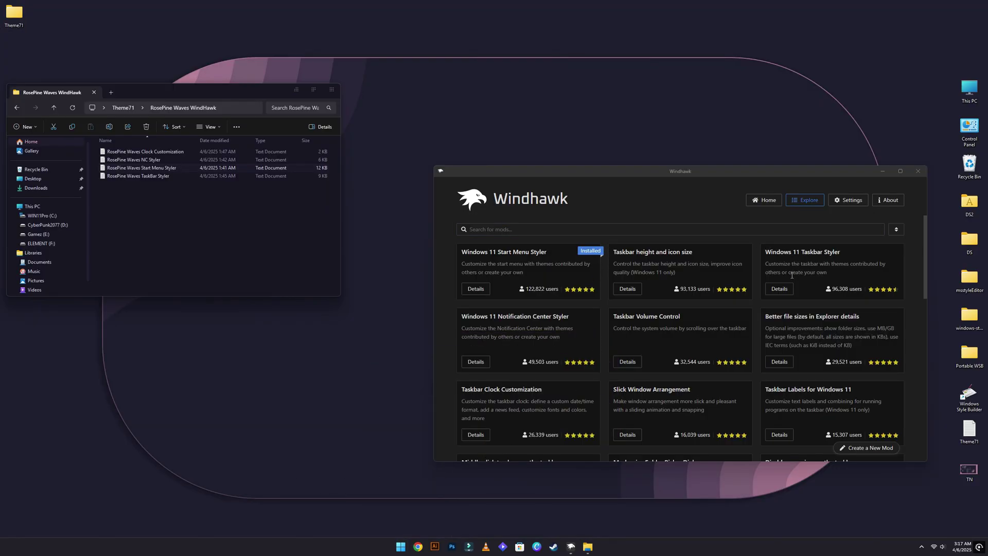
Step: Install the Windows 11 Taskbar Styler mod, accepting the risk notice
{"action": "left_click", "coordinate": [779, 289]}
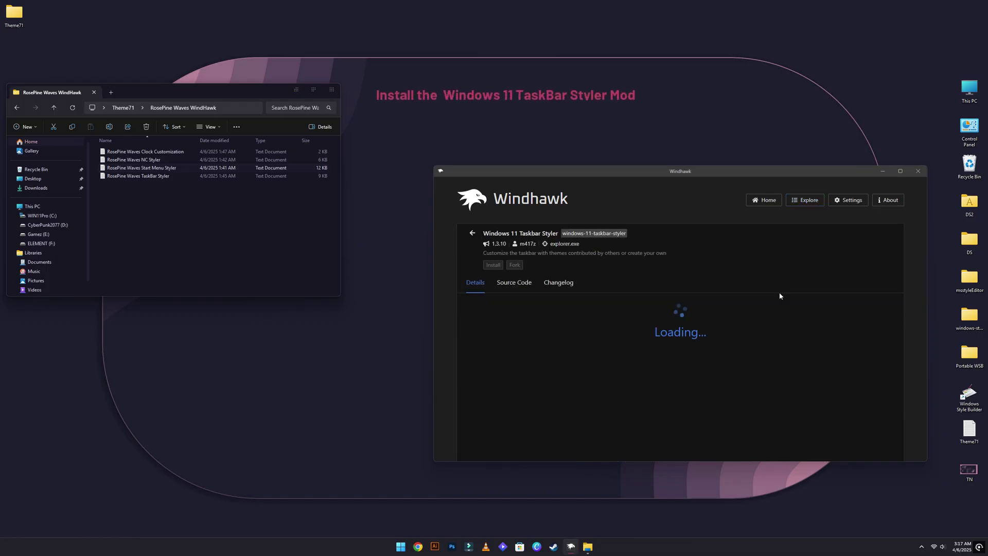
{"action": "left_click", "coordinate": [496, 270]}
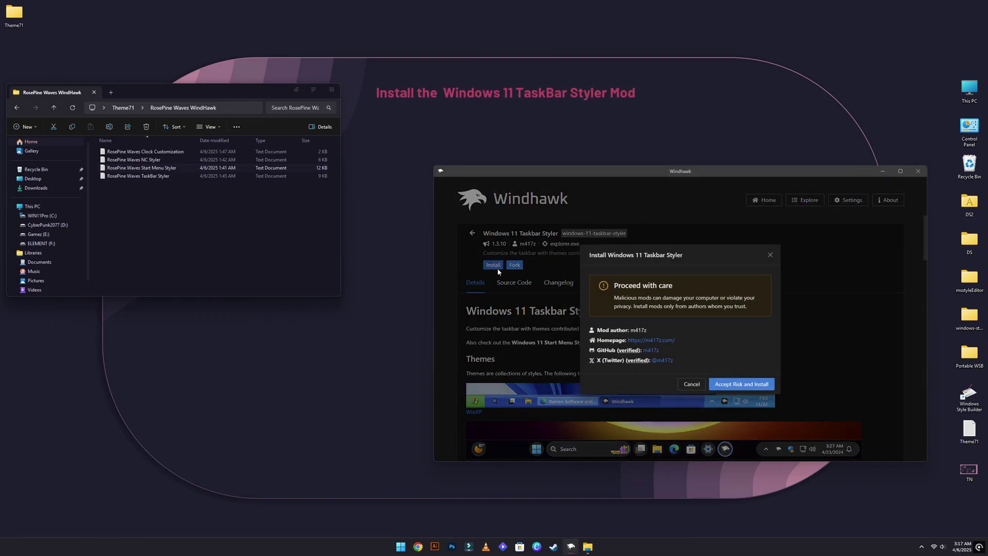
{"action": "left_click", "coordinate": [733, 384]}
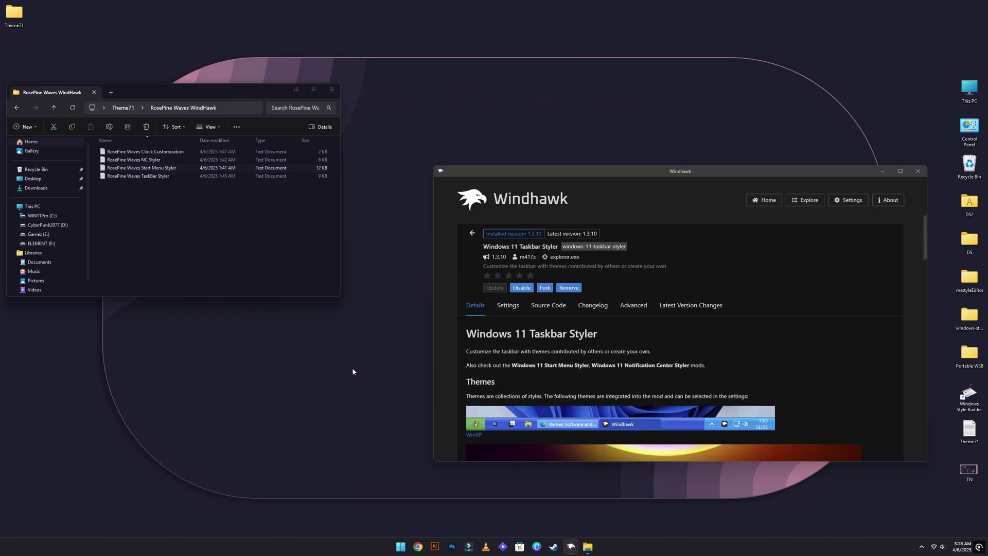
Step: Copy the entire contents of the RosePine Waves TaskBar Styler text file and close the file
{"action": "left_click", "coordinate": [138, 176]}
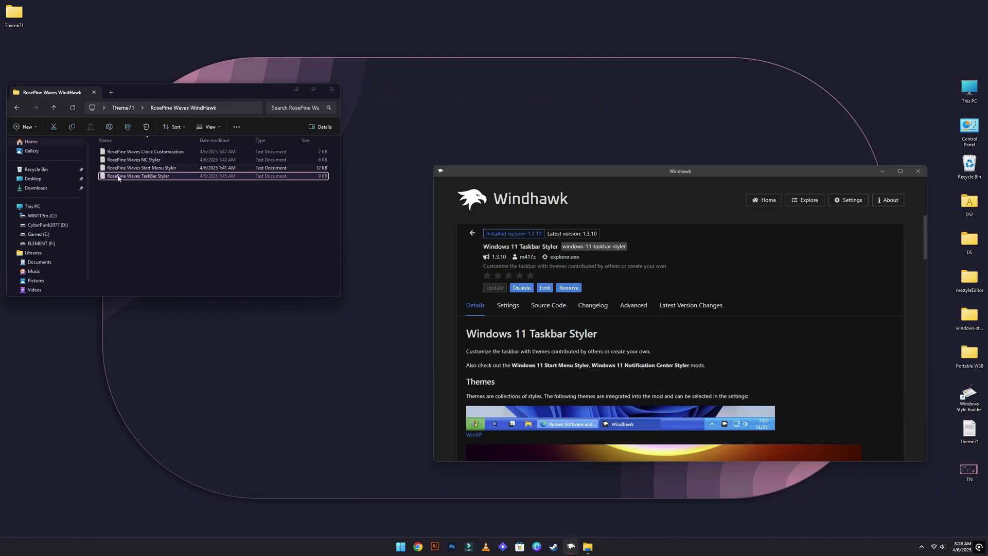
{"action": "double_click", "coordinate": [130, 177]}
{"action": "left_click_drag", "start_coordinate": [99, 155], "coordinate": [477, 405]}
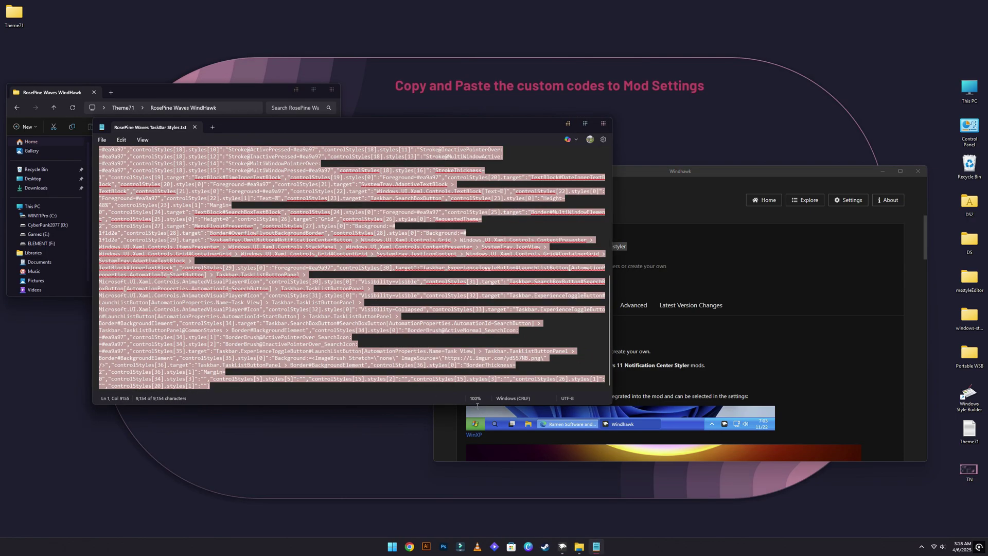
{"action": "right_click", "coordinate": [167, 321]}
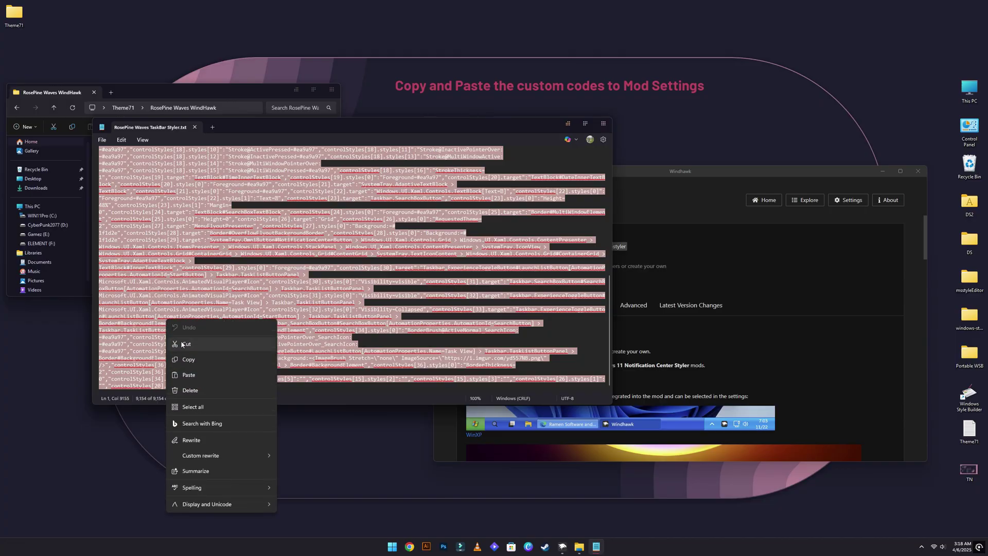
{"action": "left_click", "coordinate": [185, 360]}
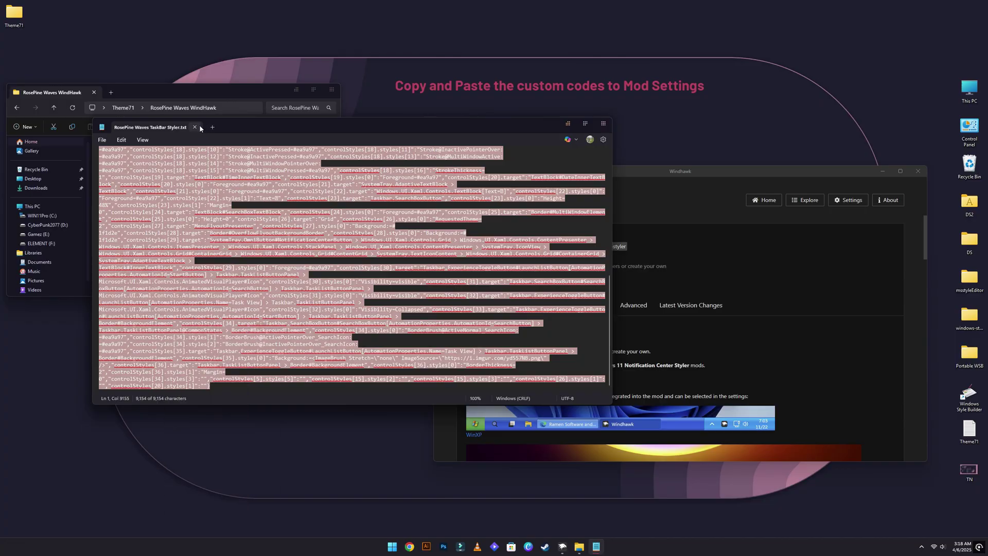
{"action": "left_click", "coordinate": [195, 127]}
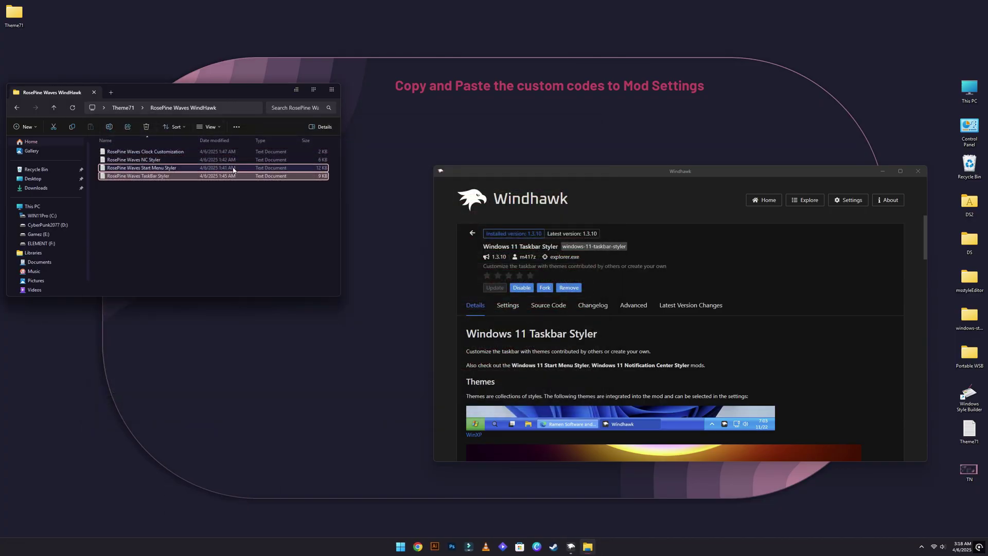
Step: Replace the Windows 11 Taskbar Styler mod's settings code with the copied RosePine Waves code and save it
{"action": "left_click", "coordinate": [638, 304]}
{"action": "left_click_drag", "start_coordinate": [569, 432], "coordinate": [471, 423]}
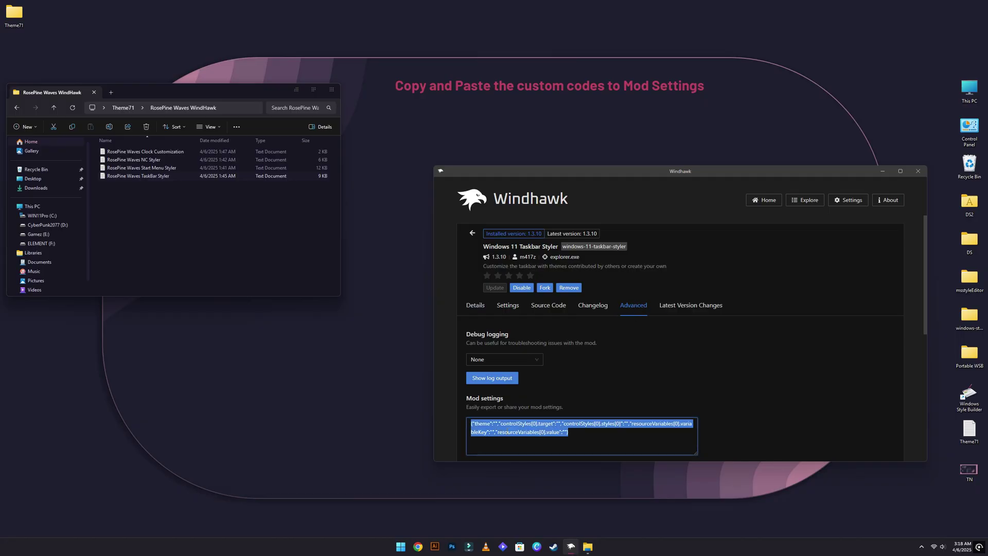
{"action": "key", "text": "BackSpace"}
{"action": "right_click", "coordinate": [505, 428]}
{"action": "left_click", "coordinate": [515, 407]}
{"action": "scroll", "coordinate": [568, 395], "scroll_direction": "down", "scroll_amount": 2}
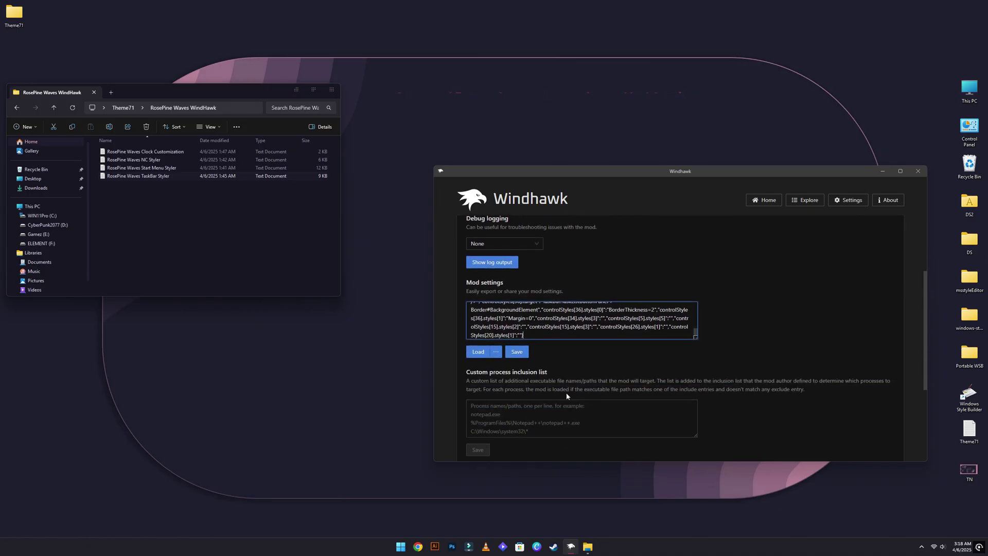
{"action": "left_click", "coordinate": [515, 352]}
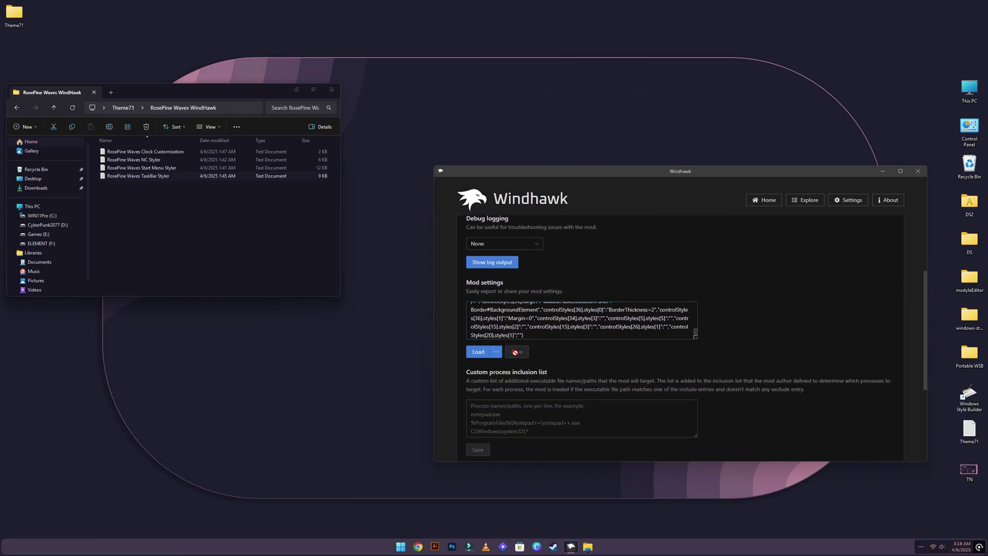
Step: Go back to the mod catalogue and check the hidden tray icons on the restyled taskbar
{"action": "left_click", "coordinate": [814, 206]}
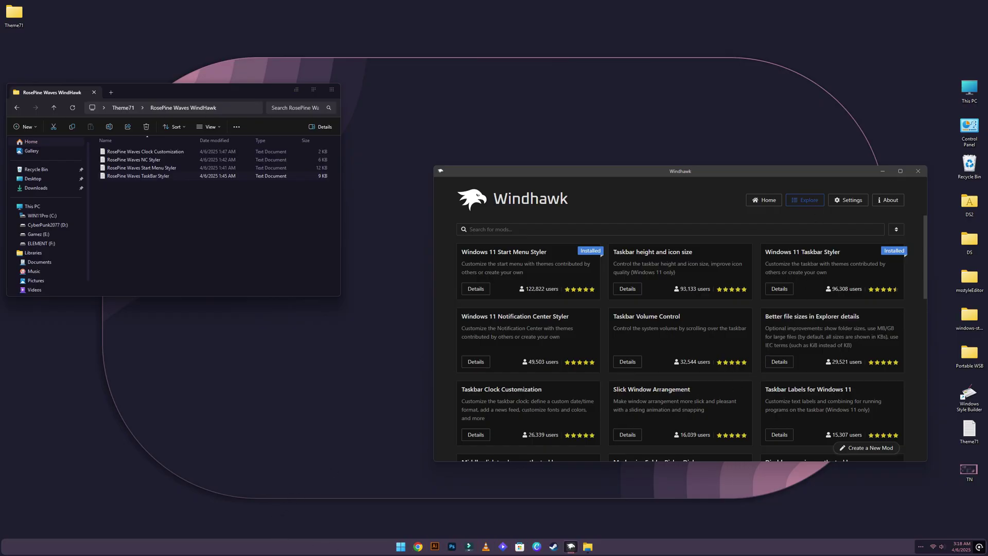
{"action": "left_click", "coordinate": [921, 547]}
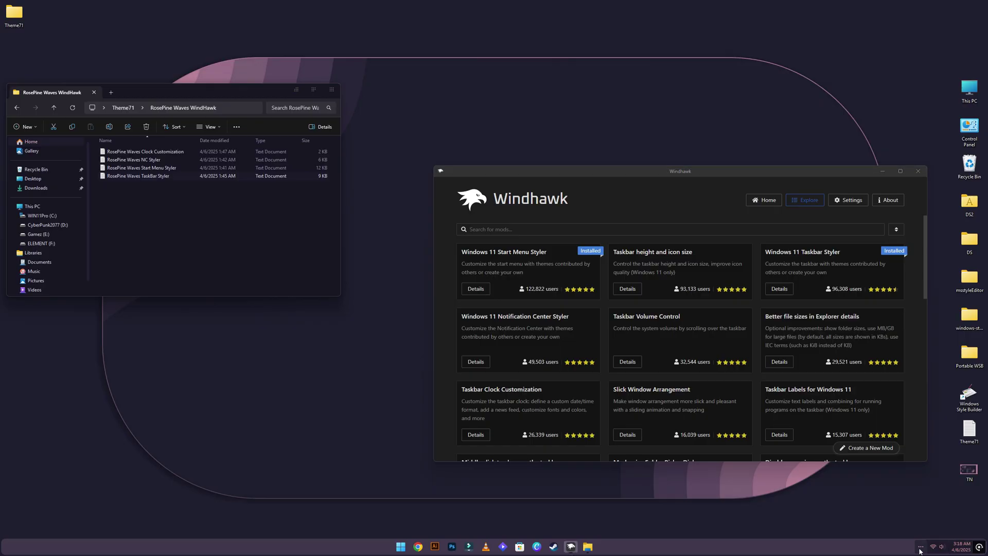
{"action": "left_click", "coordinate": [920, 548]}
Step: Install the Windows 11 Notification Center Styler mod, accepting the risk notice
{"action": "left_click", "coordinate": [475, 362]}
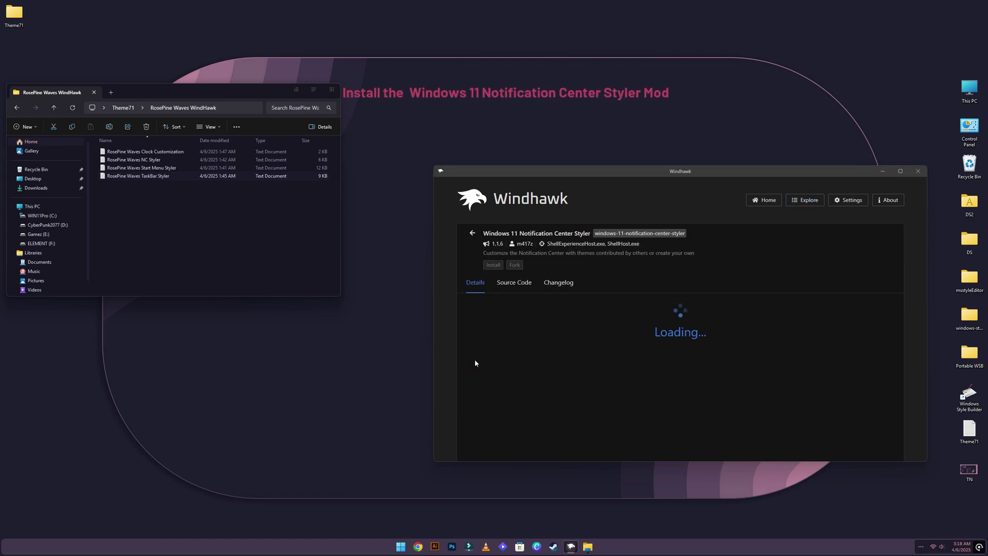
{"action": "left_click", "coordinate": [493, 264]}
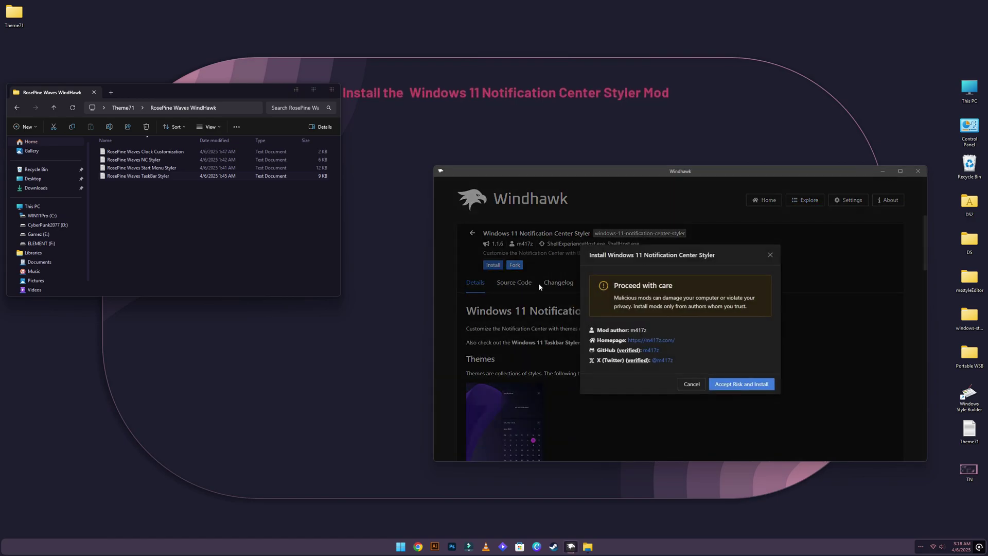
{"action": "left_click", "coordinate": [726, 382]}
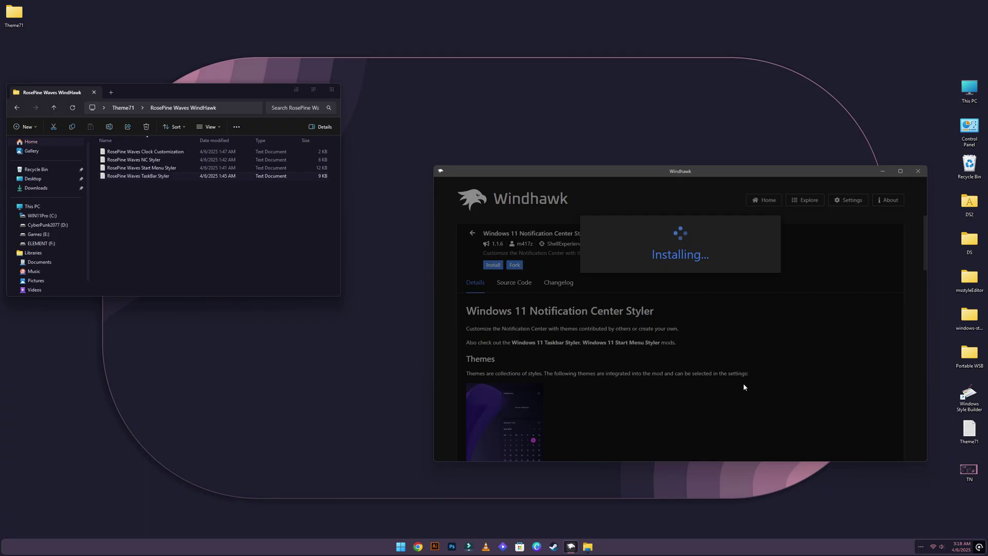
Step: Copy the entire contents of the RosePine Waves NC Styler text file and close the file
{"action": "double_click", "coordinate": [147, 163]}
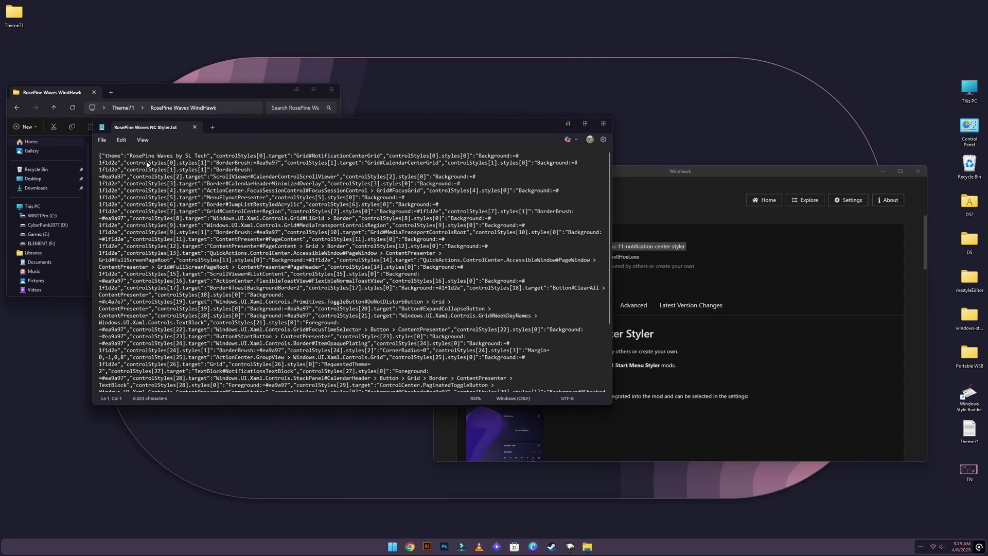
{"action": "left_click_drag", "start_coordinate": [95, 160], "coordinate": [294, 449]}
{"action": "right_click", "coordinate": [203, 304]}
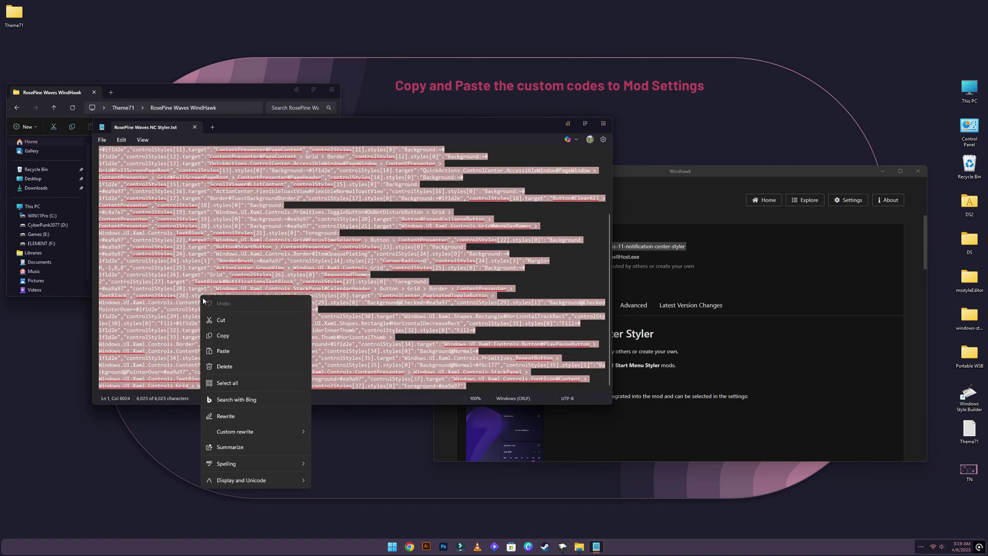
{"action": "left_click", "coordinate": [226, 335]}
{"action": "left_click", "coordinate": [195, 127]}
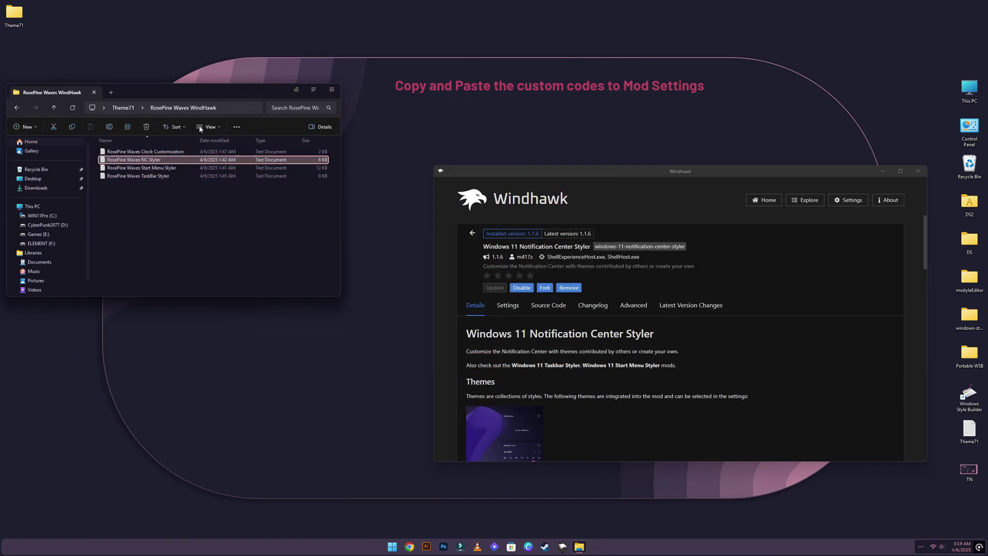
Step: Replace the Notification Center Styler mod's settings code with the copied RosePine Waves code and save it
{"action": "left_click", "coordinate": [633, 306]}
{"action": "triple_click", "coordinate": [521, 432]}
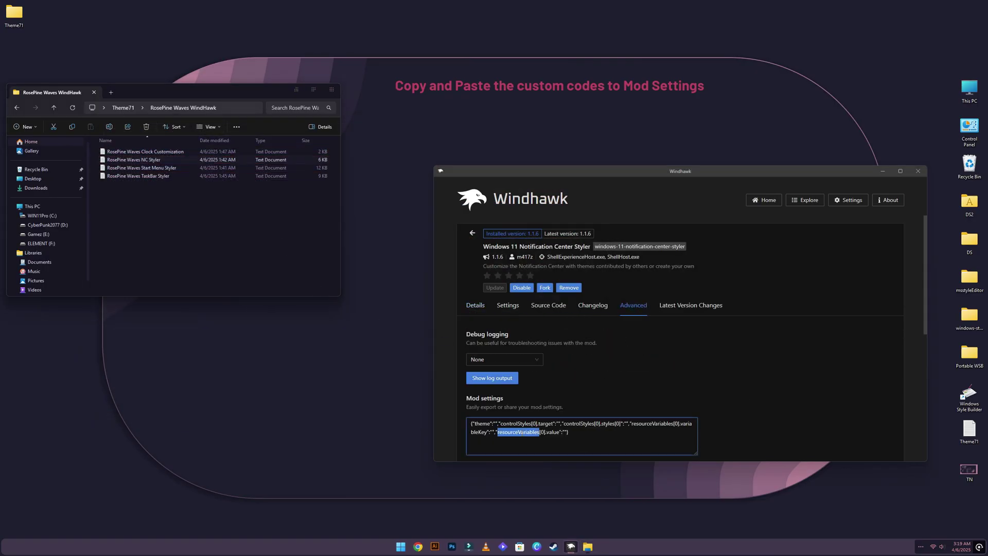
{"action": "key", "text": "BackSpace"}
{"action": "right_click", "coordinate": [521, 432]}
{"action": "left_click", "coordinate": [532, 411]}
{"action": "scroll", "coordinate": [597, 400], "scroll_direction": "down", "scroll_amount": 1}
{"action": "scroll", "coordinate": [597, 400], "scroll_direction": "down", "scroll_amount": 2}
{"action": "left_click", "coordinate": [517, 352]}
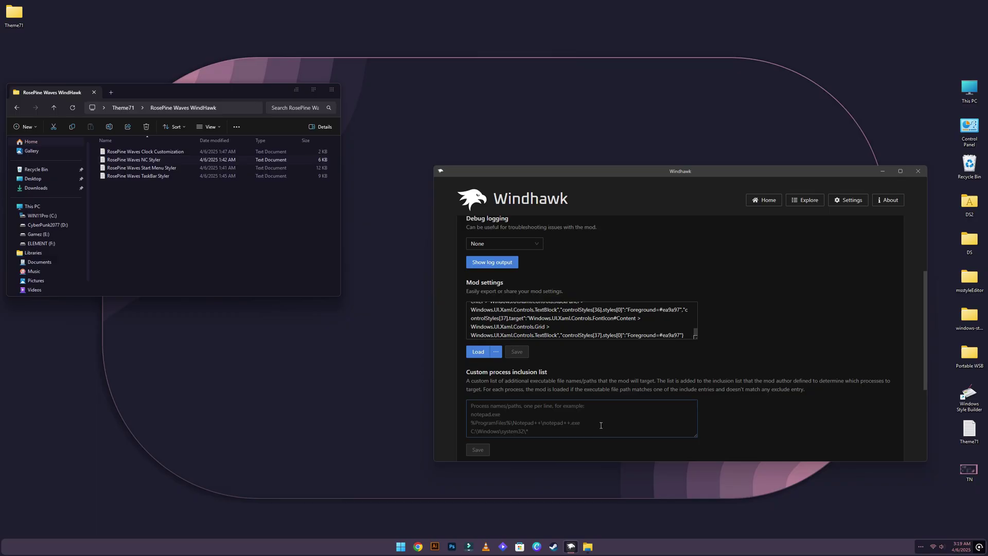
Step: Return to the mod catalogue and check the restyled quick settings and notification calendar, closing them again
{"action": "left_click", "coordinate": [814, 204]}
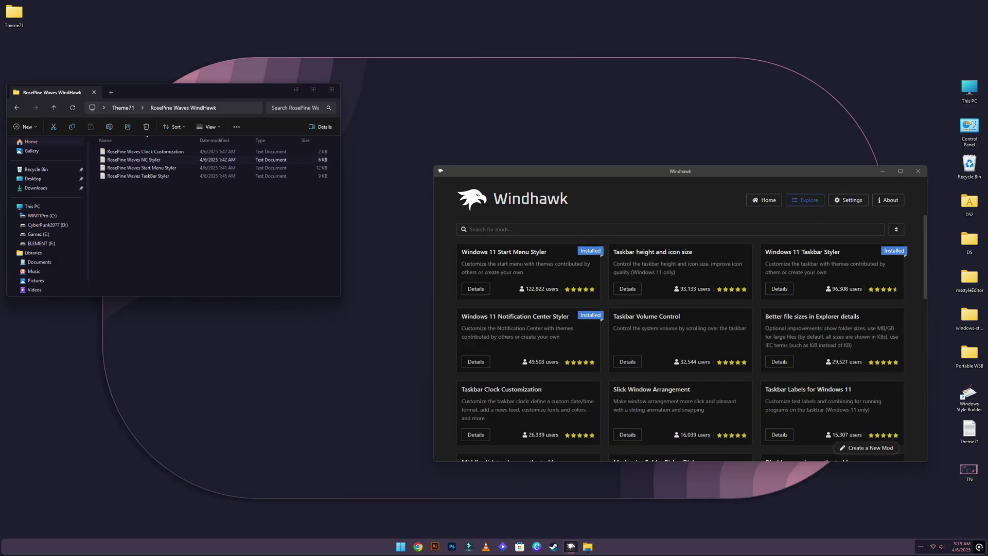
{"action": "left_click", "coordinate": [938, 548]}
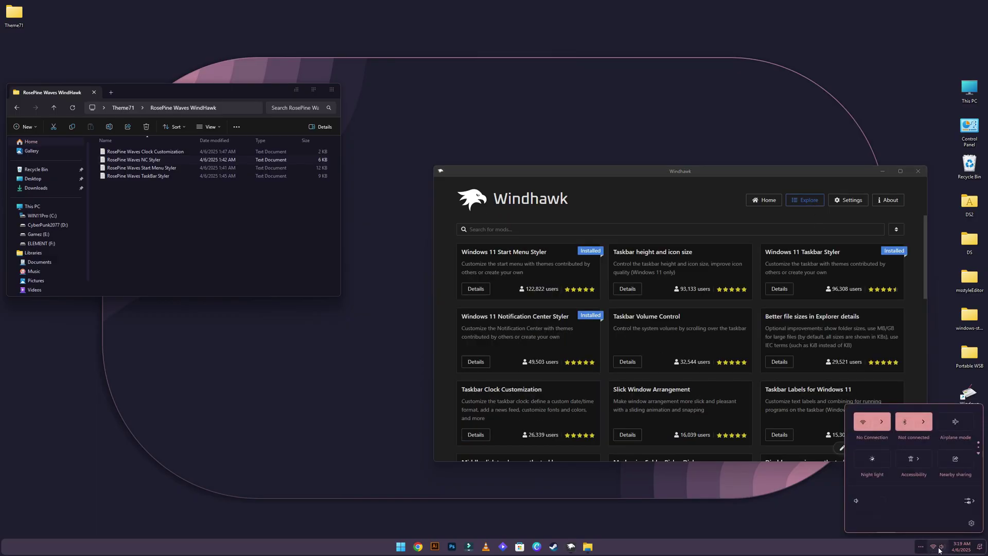
{"action": "left_click", "coordinate": [962, 547]}
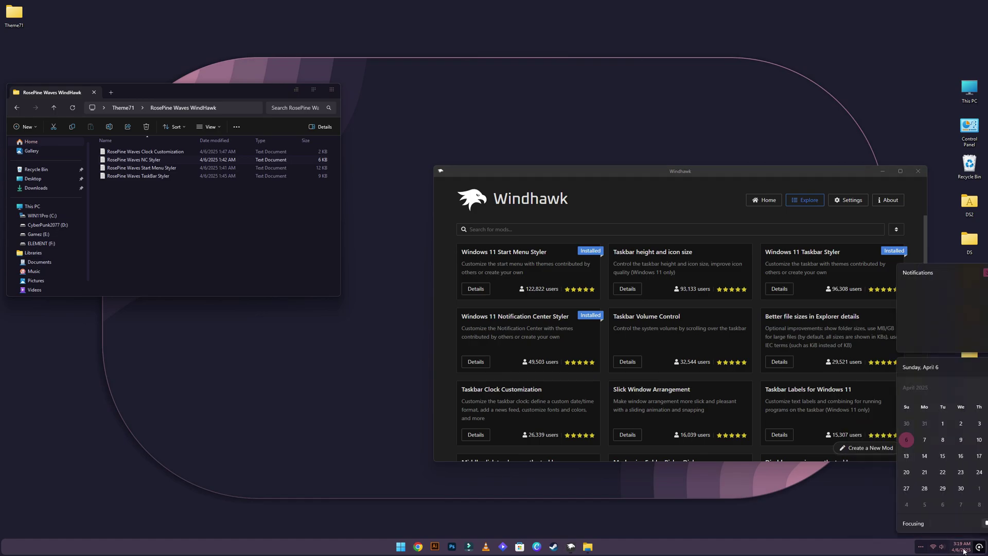
{"action": "left_click", "coordinate": [964, 551]}
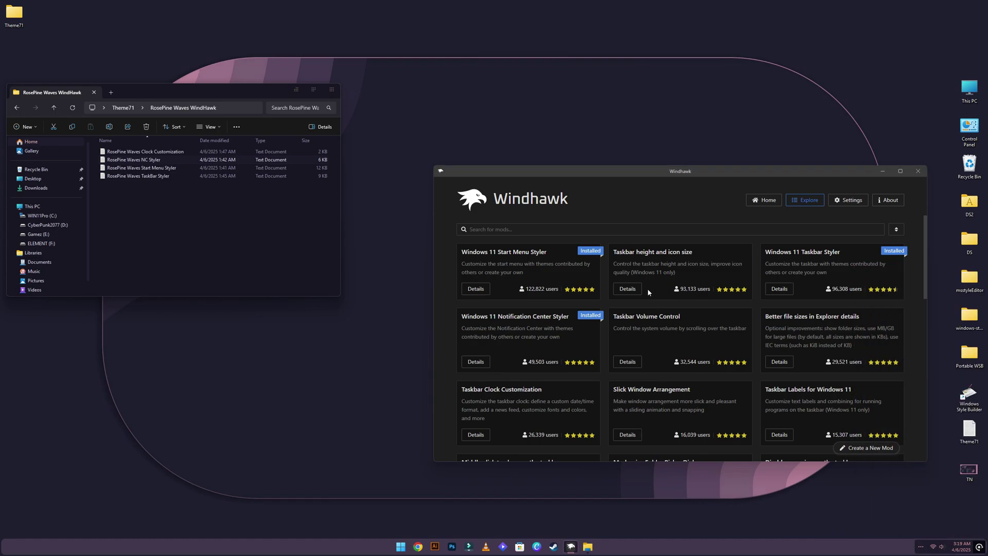
Step: Install the Taskbar Clock Customization mod from the catalogue, accepting the risk notice
{"action": "scroll", "coordinate": [648, 315], "scroll_direction": "down", "scroll_amount": 1}
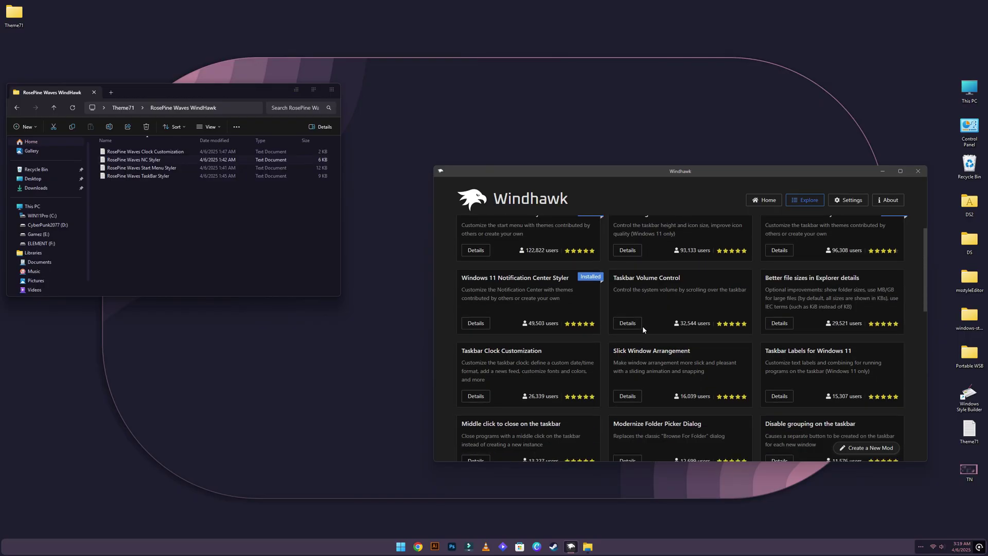
{"action": "left_click", "coordinate": [478, 397]}
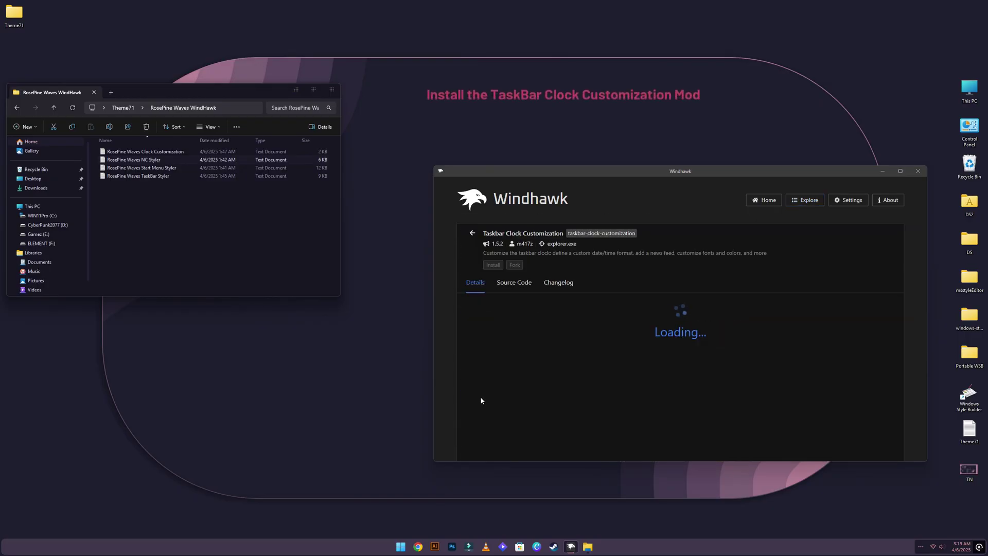
{"action": "left_click", "coordinate": [493, 264]}
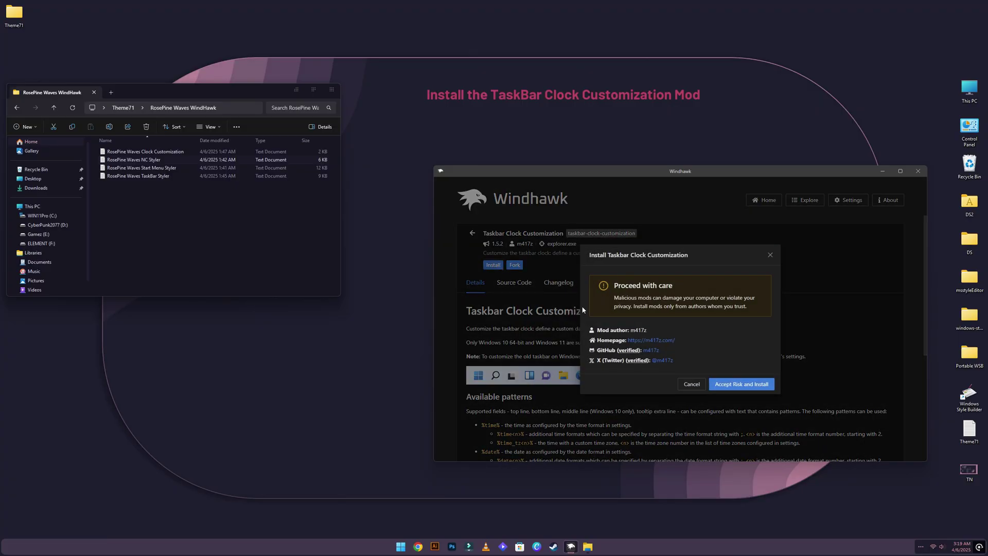
{"action": "left_click", "coordinate": [739, 384]}
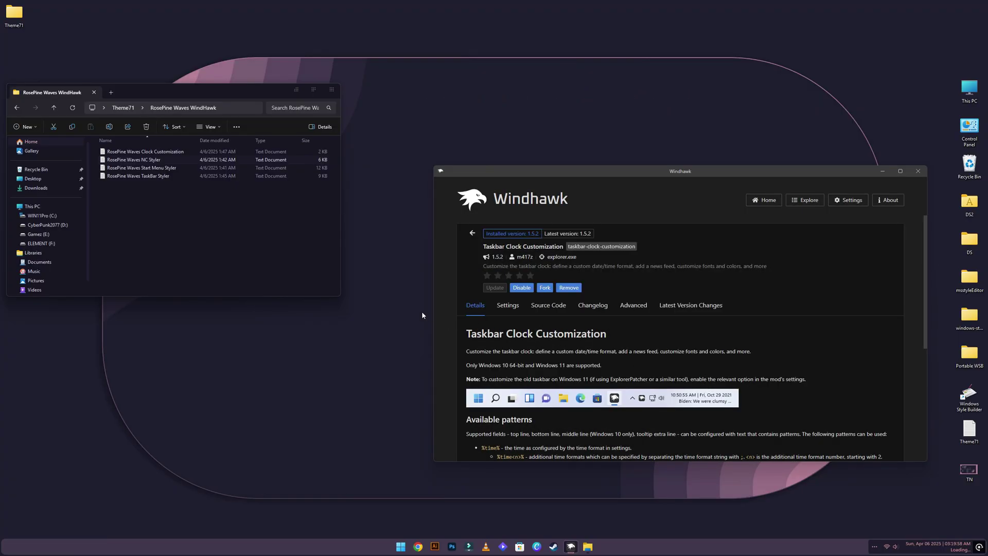
Step: Copy the entire contents of the RosePine Waves Clock Customization text file, closing the file and its folder window
{"action": "double_click", "coordinate": [146, 152]}
{"action": "triple_click", "coordinate": [104, 156]}
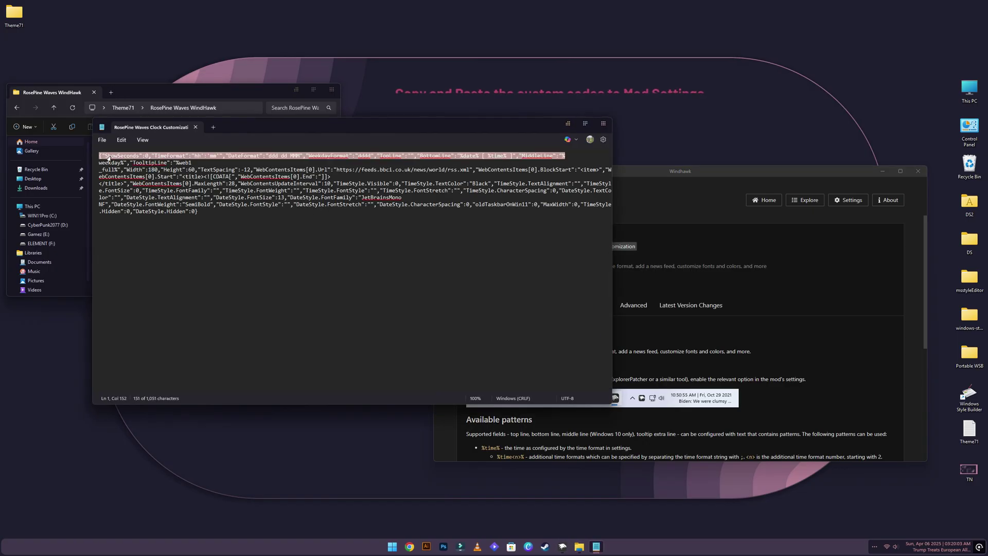
{"action": "left_click_drag", "start_coordinate": [106, 159], "coordinate": [247, 245]}
{"action": "right_click", "coordinate": [160, 208]}
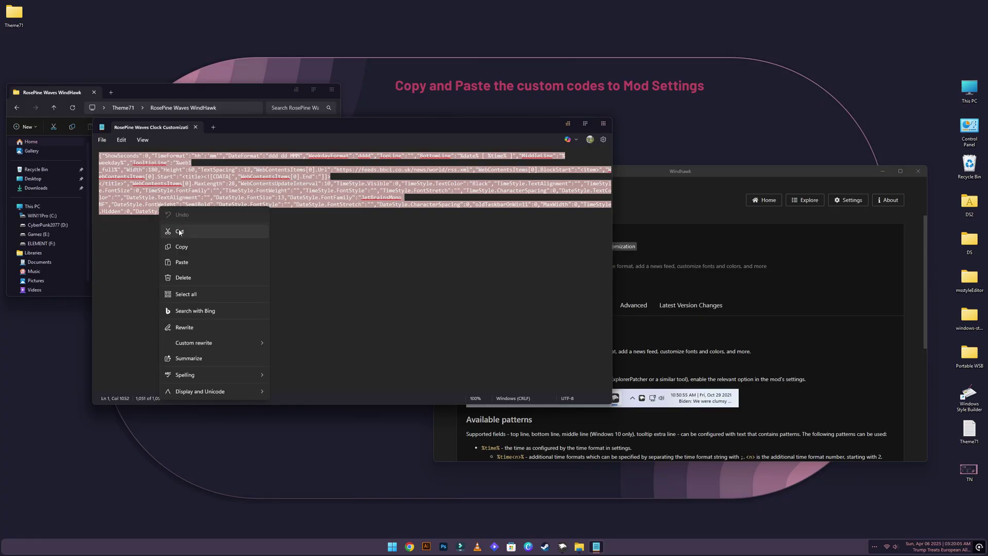
{"action": "left_click", "coordinate": [181, 247]}
{"action": "left_click", "coordinate": [197, 127]}
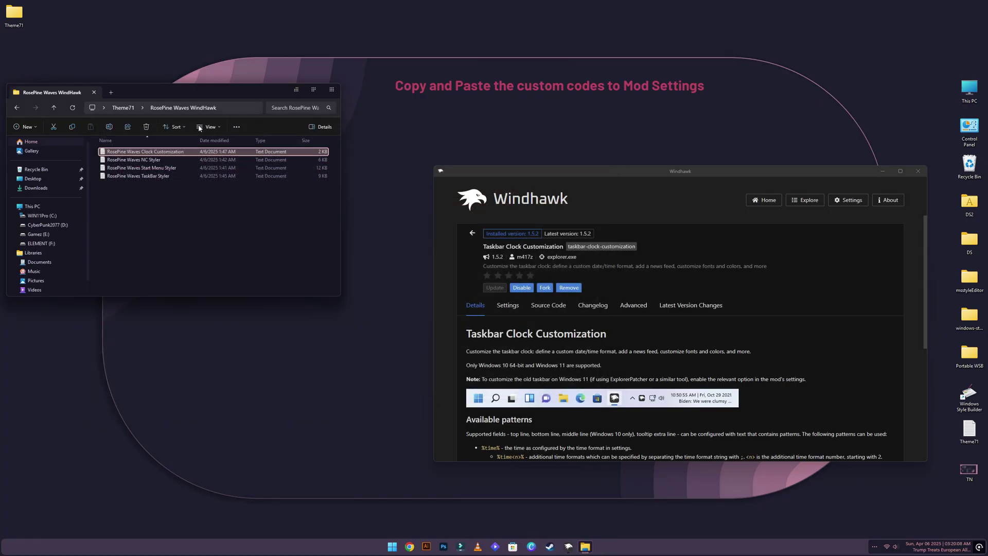
{"action": "left_click", "coordinate": [99, 95]}
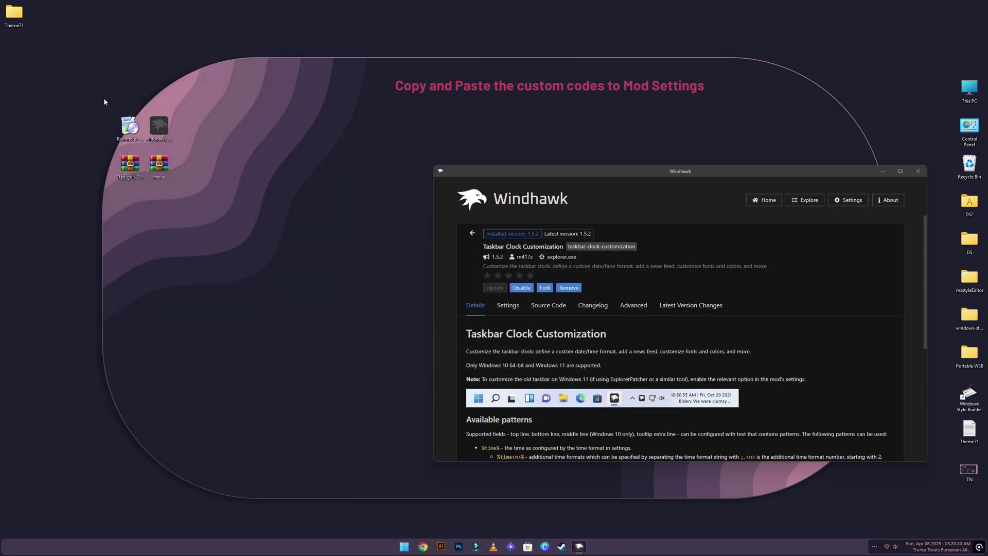
Step: Replace the Taskbar Clock Customization mod's settings code with the copied RosePine Waves code, save it, and check the taskbar clock
{"action": "left_click", "coordinate": [634, 306]}
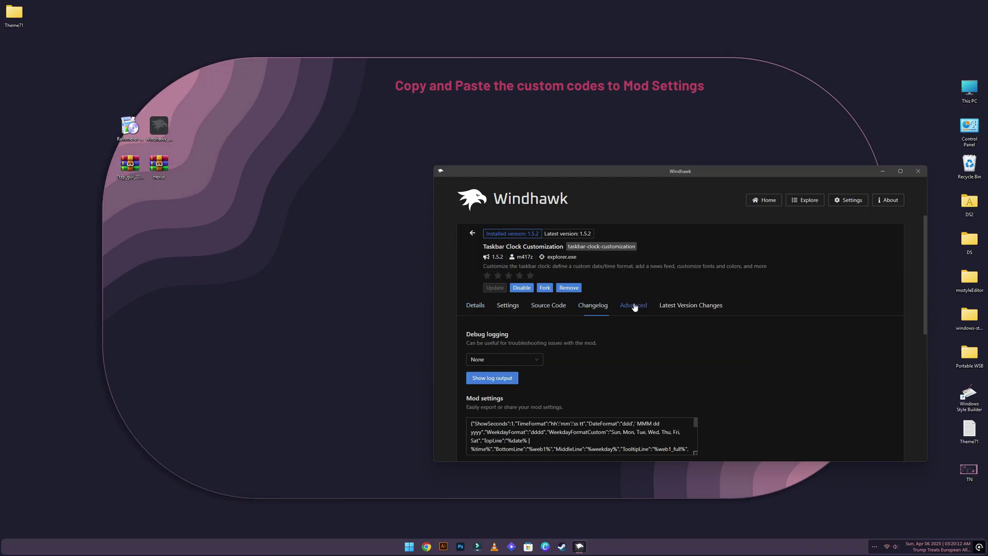
{"action": "left_click", "coordinate": [527, 432]}
{"action": "key", "text": "ctrl+a"}
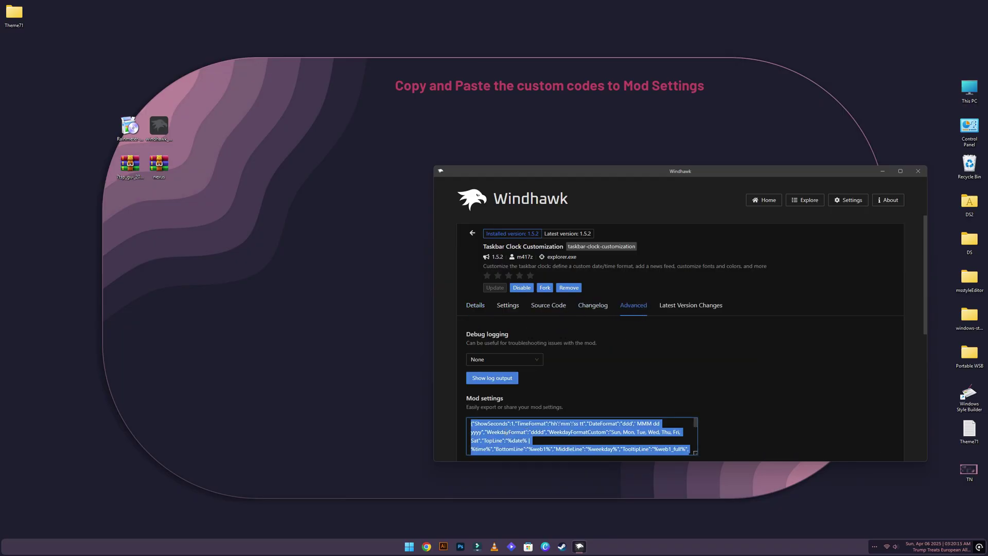
{"action": "key", "text": "BackSpace"}
{"action": "right_click", "coordinate": [505, 430]}
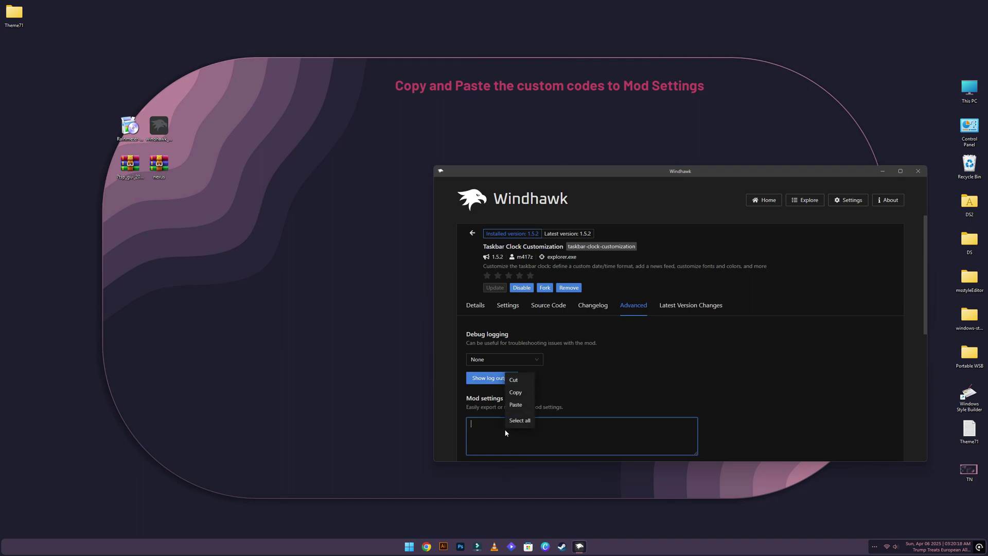
{"action": "left_click", "coordinate": [518, 405]}
{"action": "scroll", "coordinate": [584, 386], "scroll_direction": "down", "scroll_amount": 2}
{"action": "left_click", "coordinate": [518, 390]}
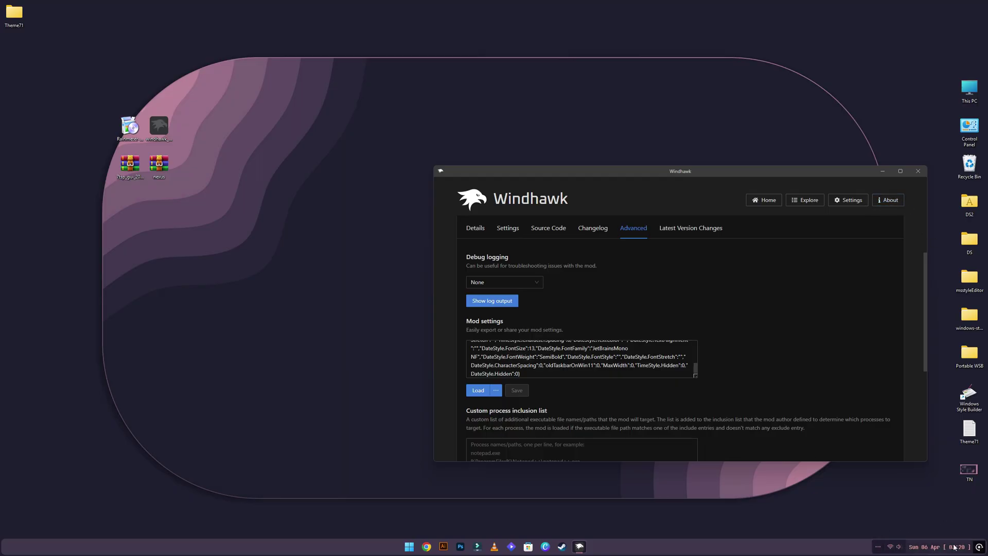
{"action": "mouse_move", "coordinate": [945, 551]}
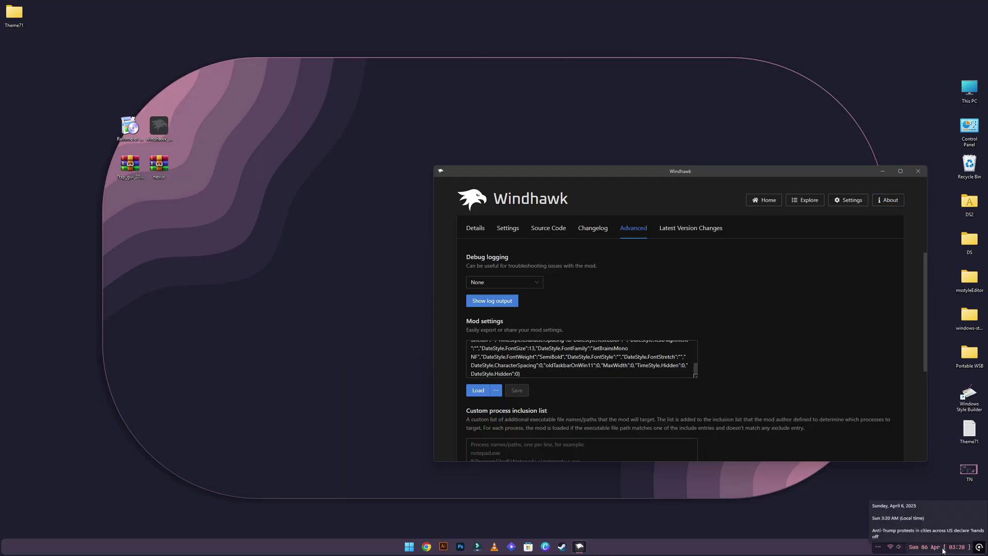
{"action": "left_click", "coordinate": [770, 520]}
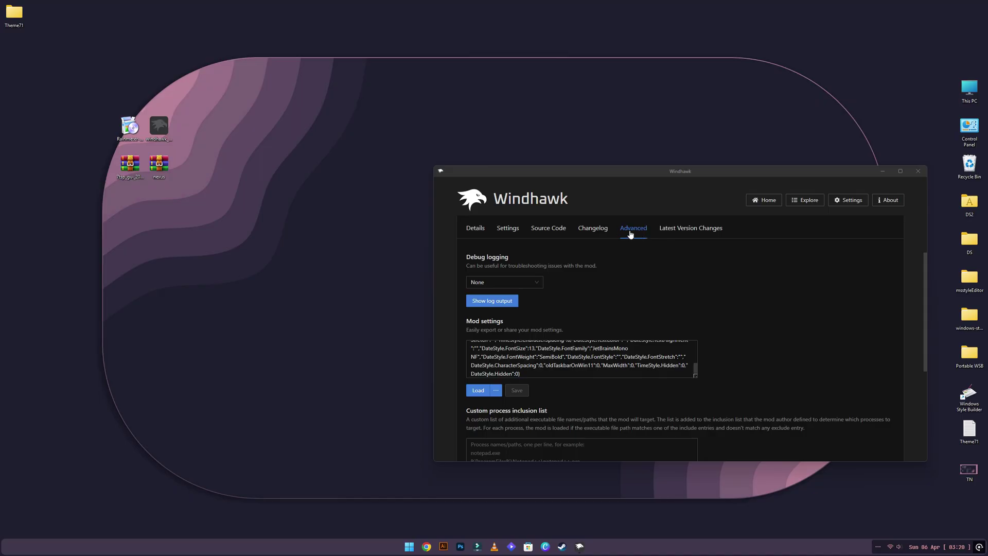
Step: Search the mod catalogue for "windows 7 co" and install the Windows 7 Command Bar mod, accepting the risk notice
{"action": "left_click", "coordinate": [807, 201]}
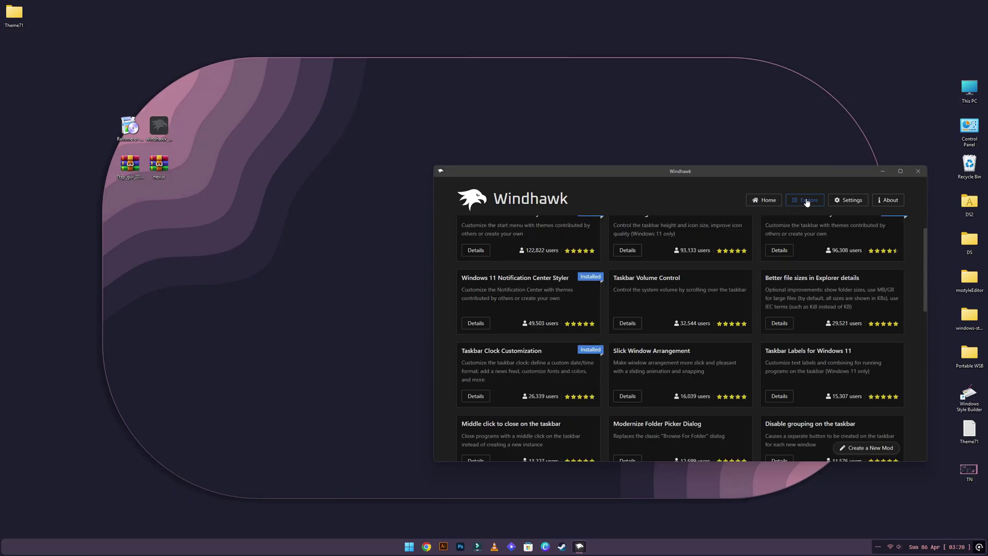
{"action": "scroll", "coordinate": [750, 289], "scroll_direction": "up", "scroll_amount": 1}
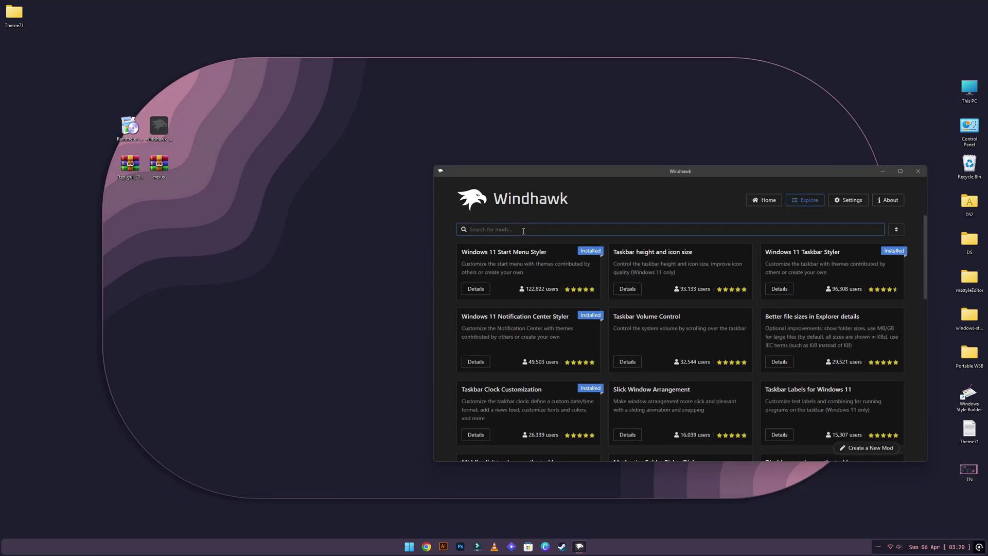
{"action": "type", "text": "windows 7 co"}
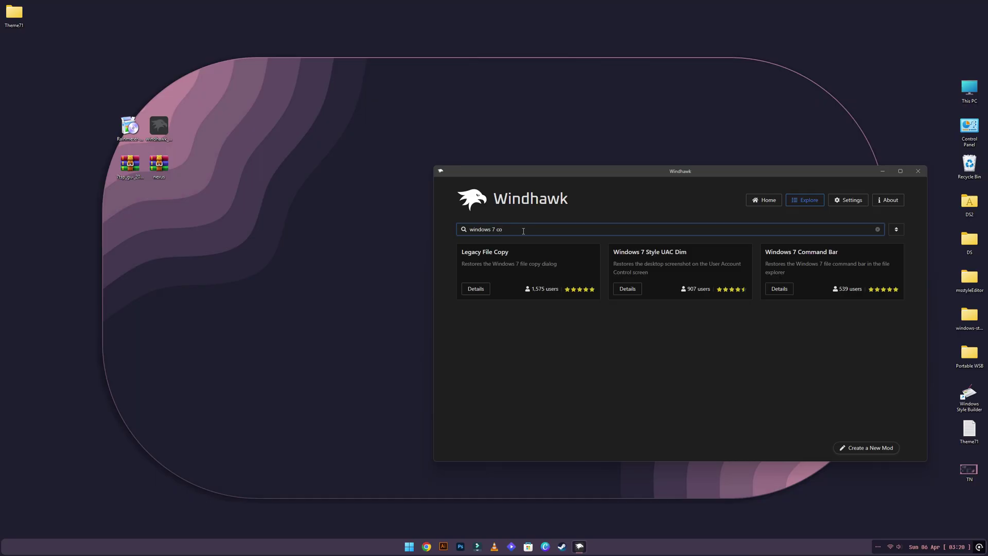
{"action": "left_click", "coordinate": [780, 289]}
{"action": "left_click", "coordinate": [494, 265]}
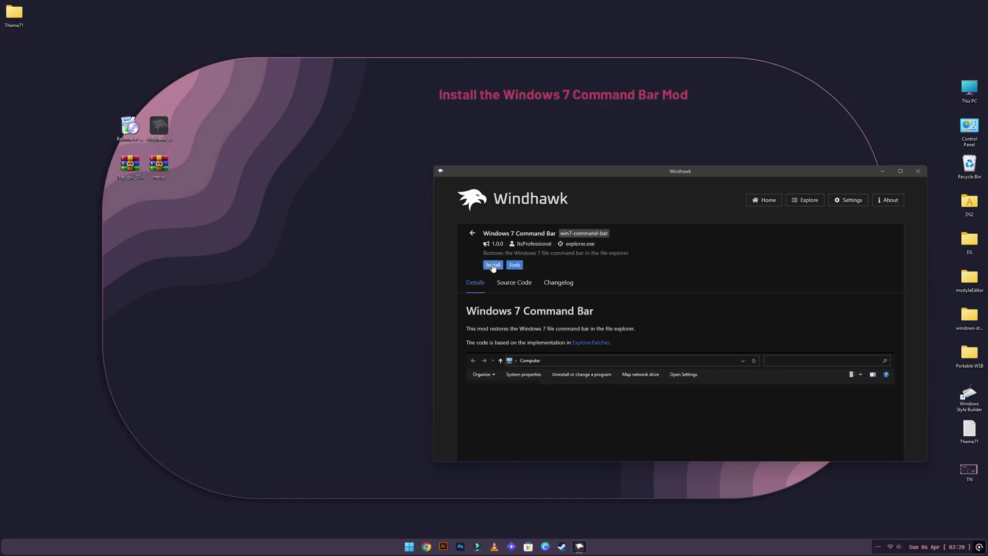
{"action": "left_click", "coordinate": [740, 375]}
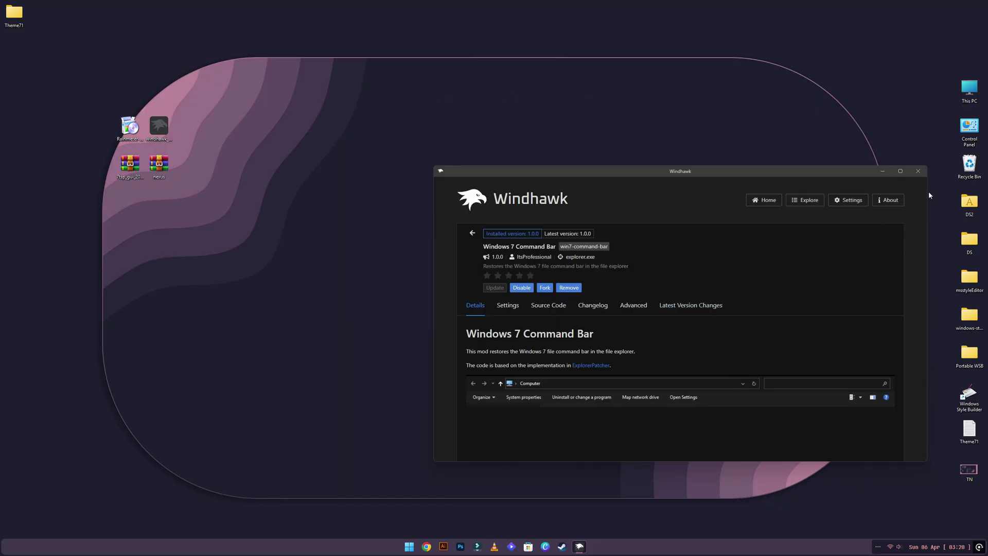
Step: Close Windhawk and open This PC to check the restyled File Explorer window, closing it again
{"action": "left_click", "coordinate": [923, 174]}
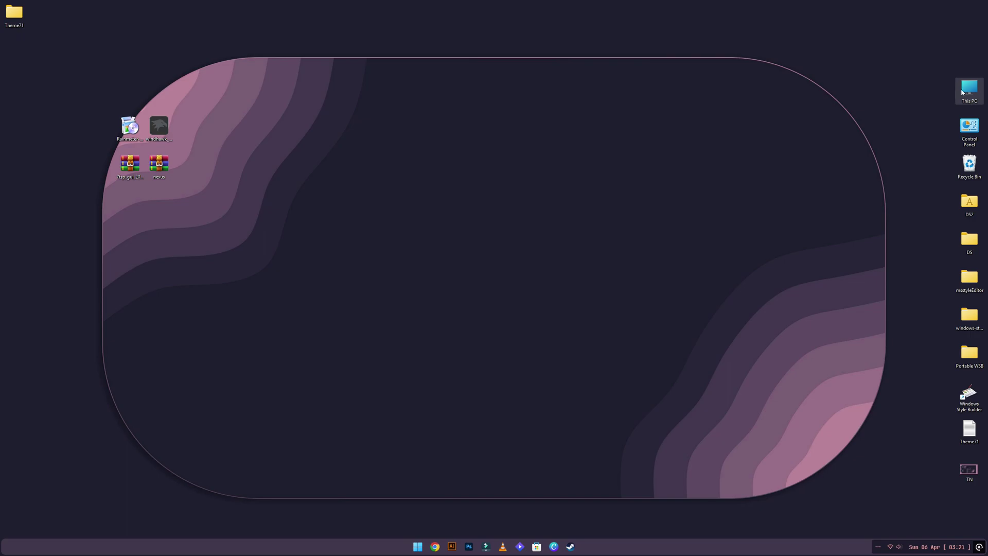
{"action": "double_click", "coordinate": [966, 90]}
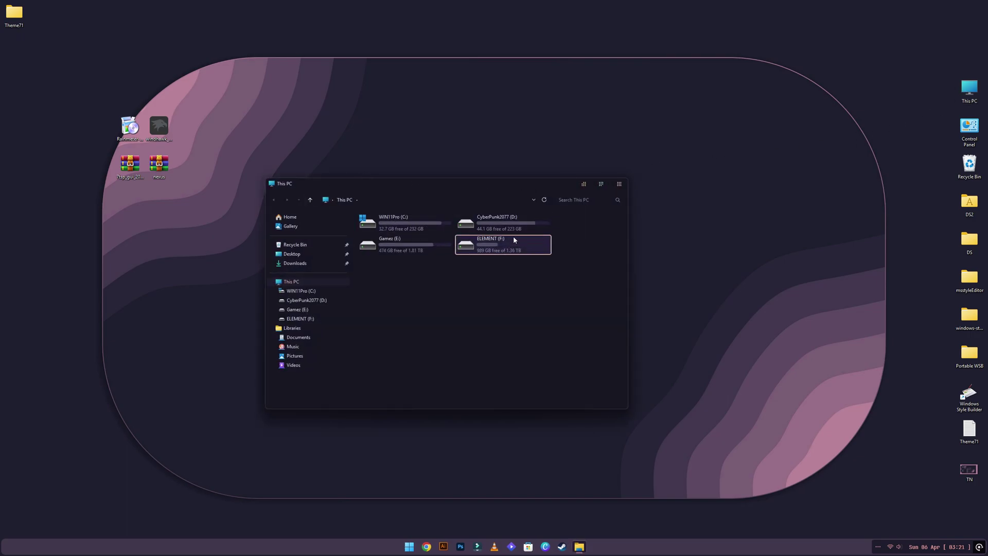
{"action": "left_click", "coordinate": [620, 184]}
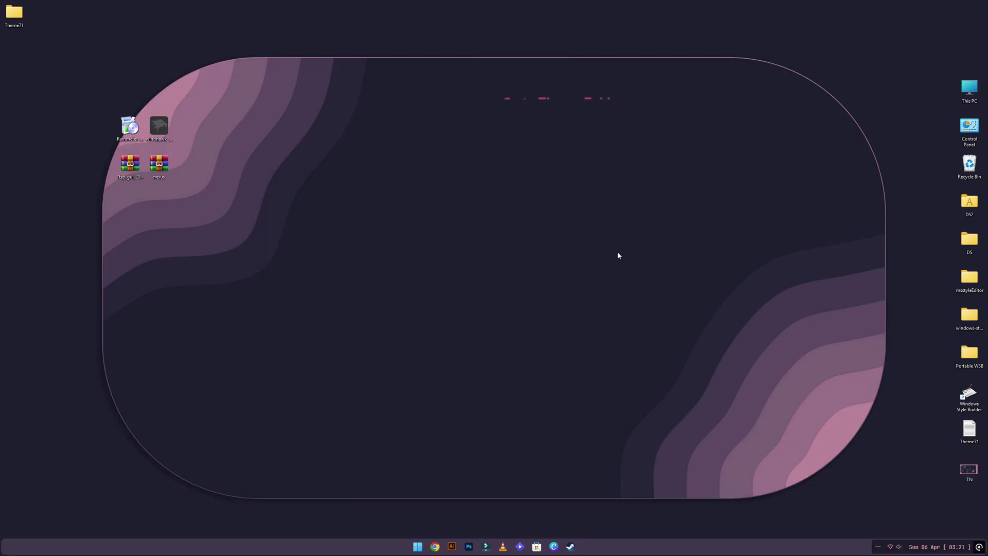
Step: Rename the 7TSP icon pack in the Theme71 folder to "7TSP Catppuccin Rose.7z" and close the folder
{"action": "double_click", "coordinate": [13, 13]}
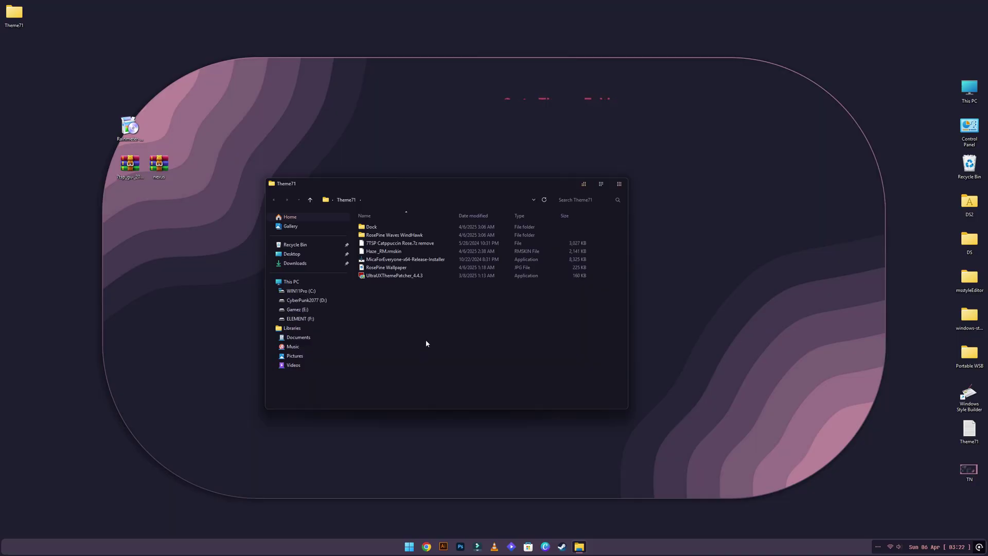
{"action": "right_click", "coordinate": [400, 243]}
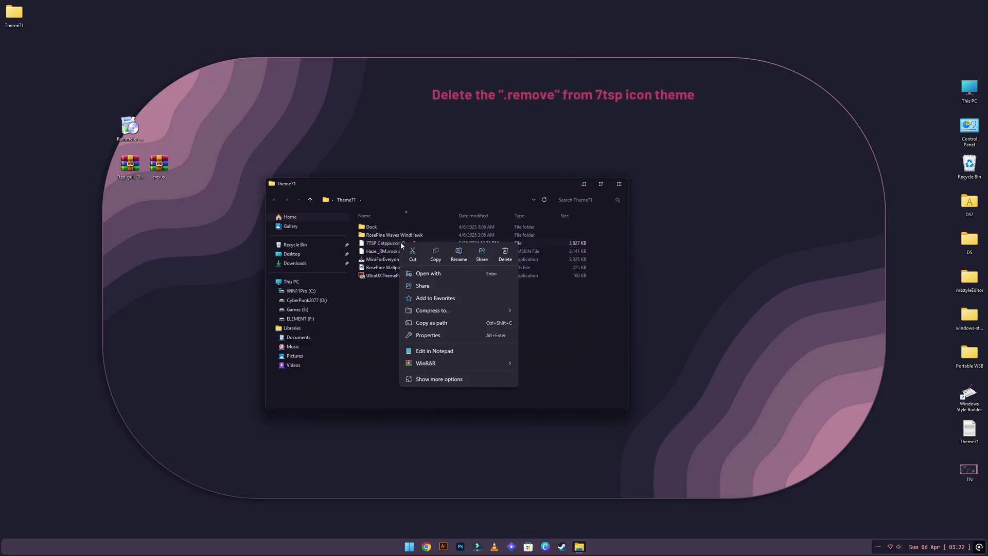
{"action": "left_click", "coordinate": [458, 256]}
{"action": "left_click", "coordinate": [443, 243]}
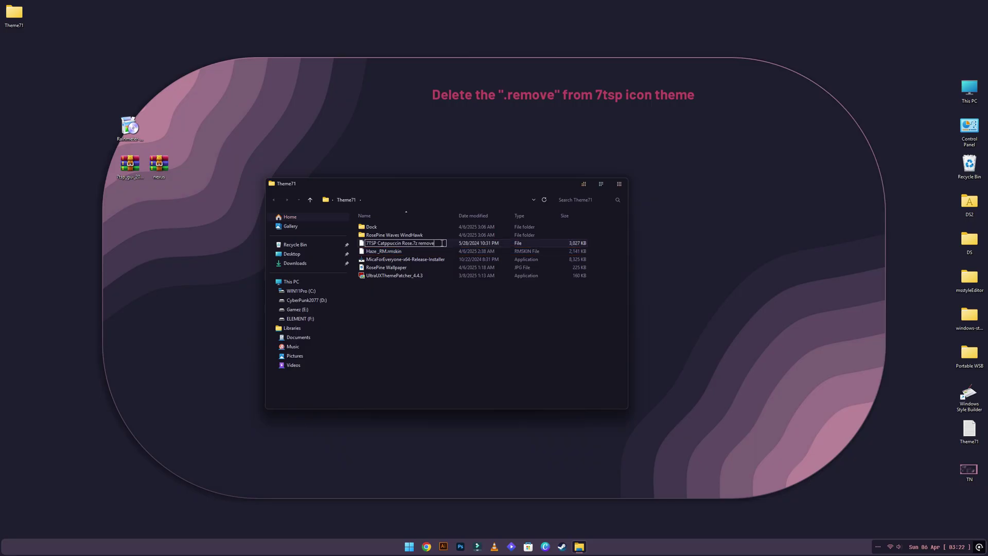
{"action": "key", "text": "BackSpace"}
{"action": "key", "text": "BackSpace"}
{"action": "key", "text": "BackSpace"}
{"action": "key", "text": "BackSpace"}
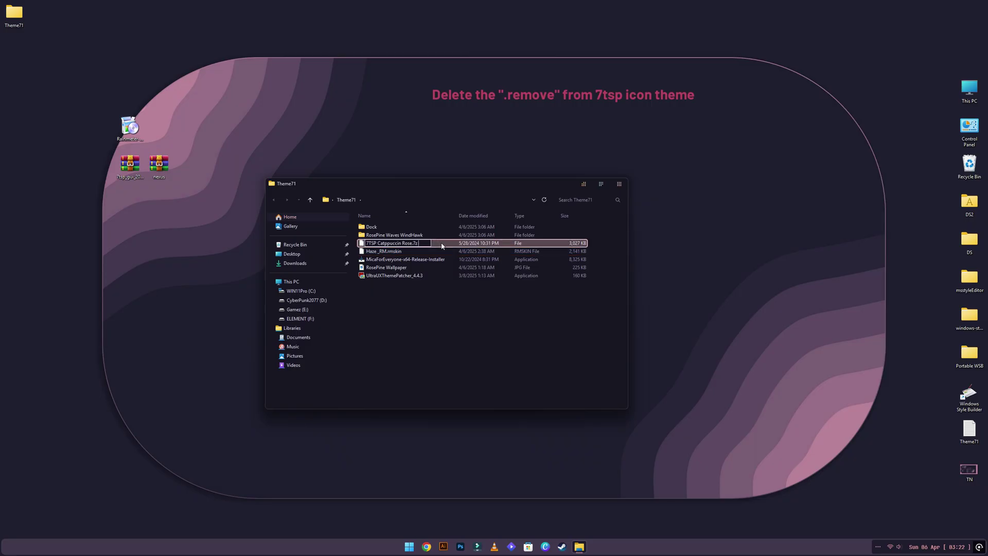
{"action": "key", "text": "Return"}
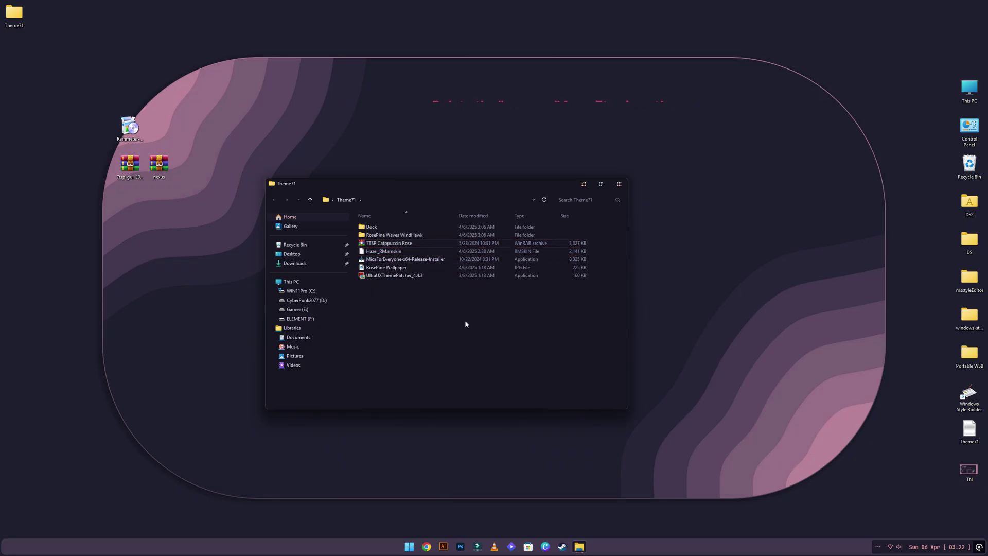
{"action": "left_click", "coordinate": [619, 184]}
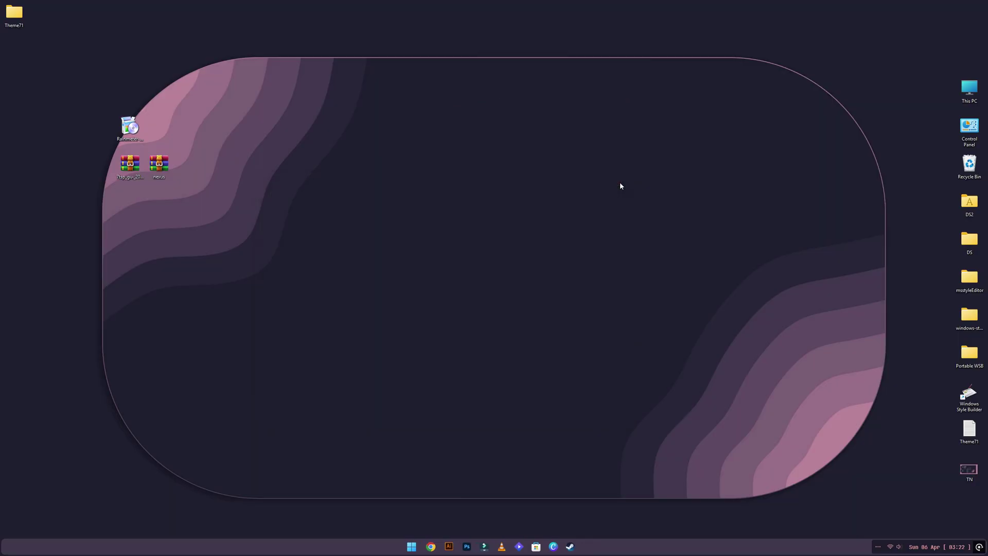
Step: Extract the 7tsp GUI 2019 edition archive into its own folder on the desktop
{"action": "right_click", "coordinate": [133, 167]}
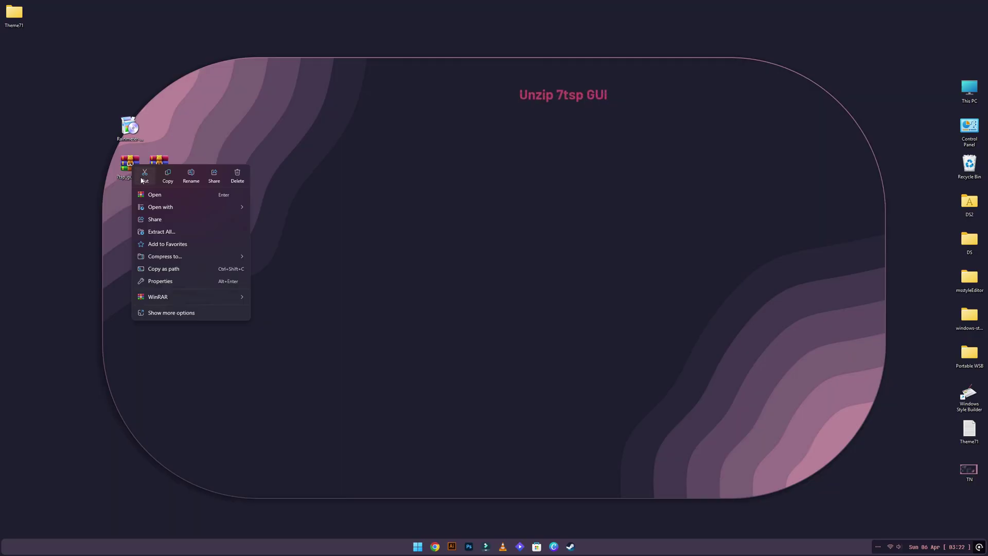
{"action": "left_click", "coordinate": [178, 230]}
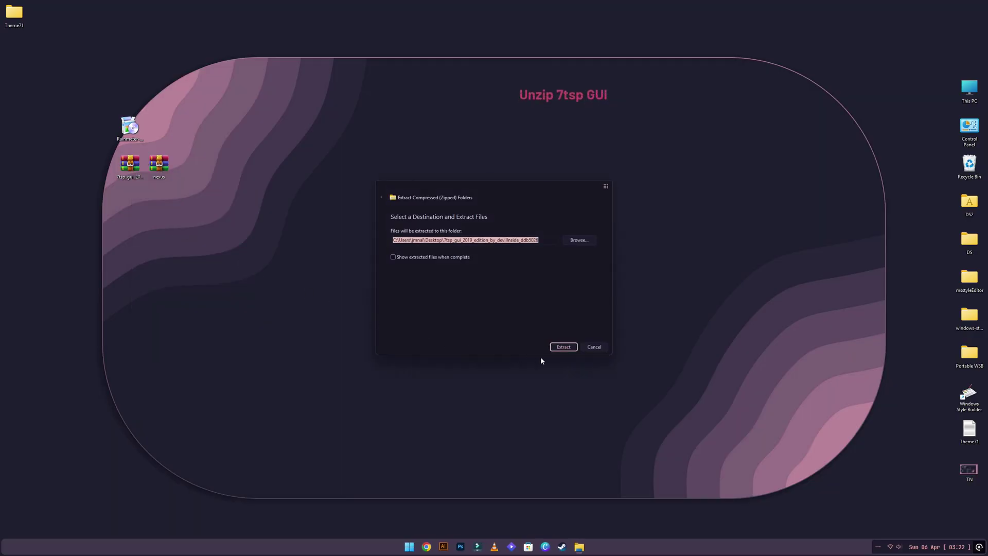
{"action": "left_click", "coordinate": [575, 350]}
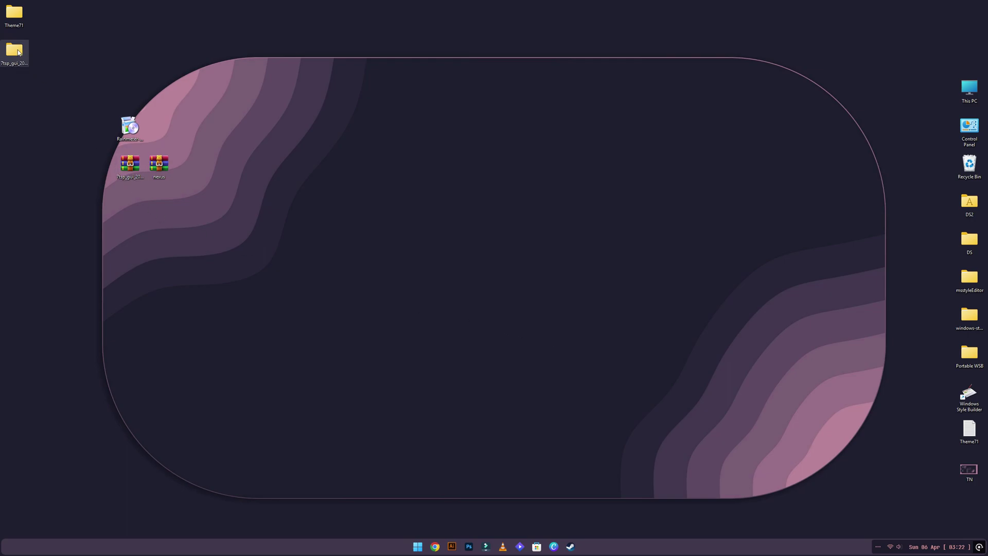
Step: Rename the .ee file in the extracted 7tsp GUI folder to "7tsp GUI v0.6(2019).exe", accepting the extension change
{"action": "double_click", "coordinate": [18, 53]}
{"action": "right_click", "coordinate": [405, 231]}
{"action": "left_click", "coordinate": [464, 237]}
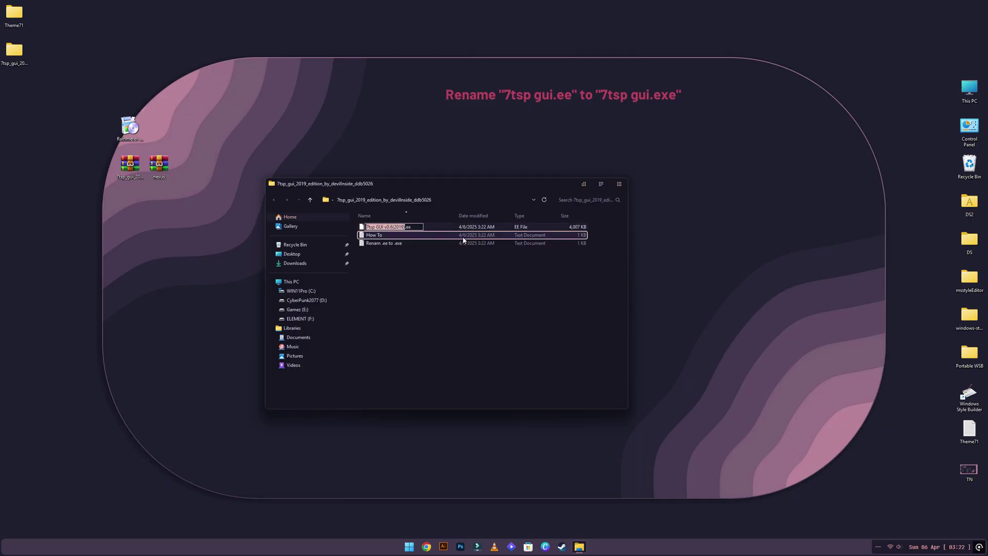
{"action": "left_click", "coordinate": [421, 227]}
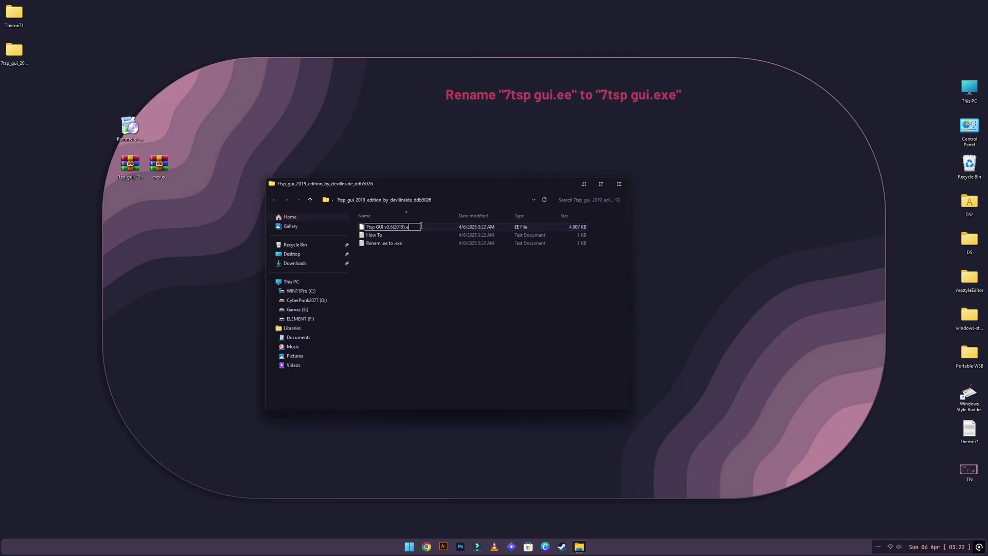
{"action": "type", "text": "xe"}
{"action": "key", "text": "Return"}
{"action": "left_click", "coordinate": [527, 274]}
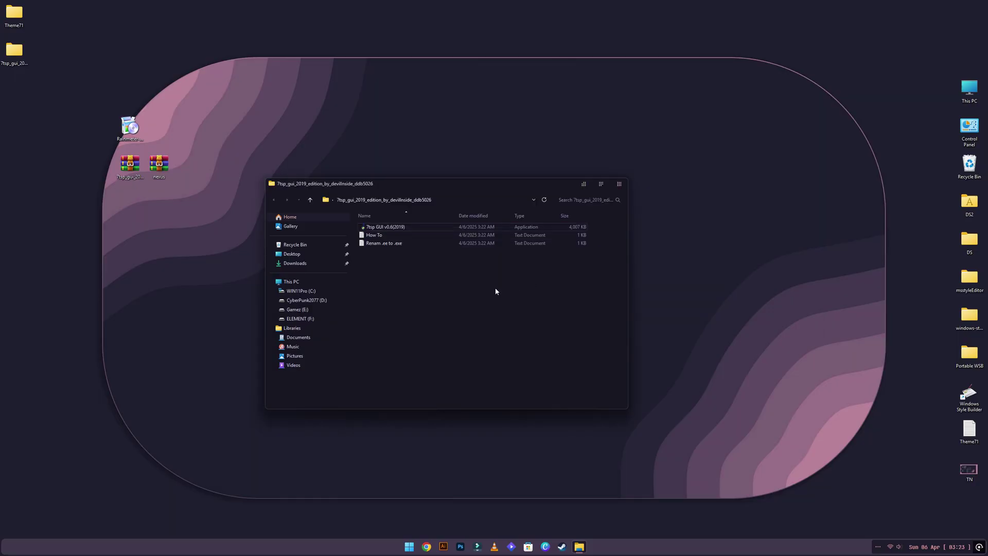
Step: Run 7tsp GUI v0.6(2019).exe with administrator permission and close its folder window
{"action": "double_click", "coordinate": [396, 227]}
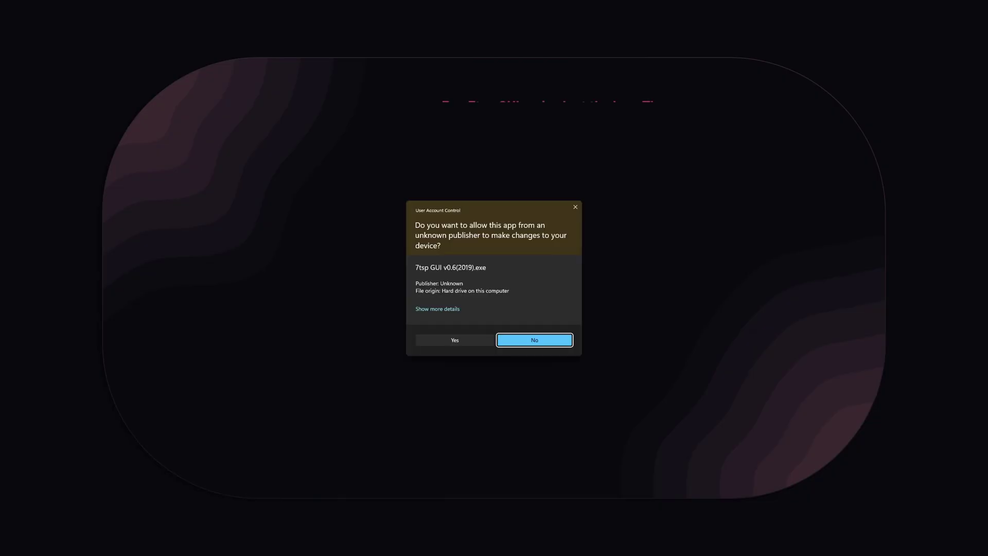
{"action": "left_click", "coordinate": [434, 338]}
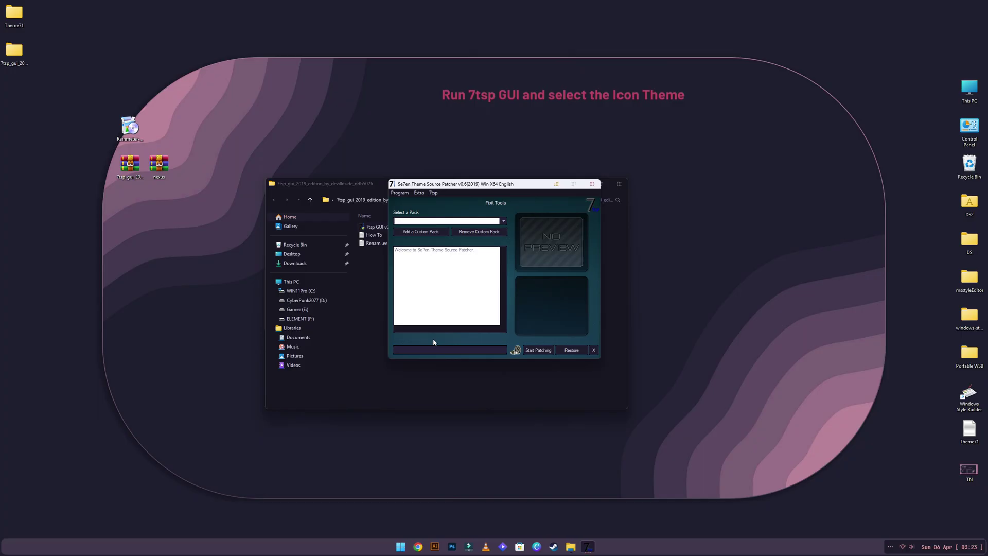
{"action": "left_click", "coordinate": [619, 183]}
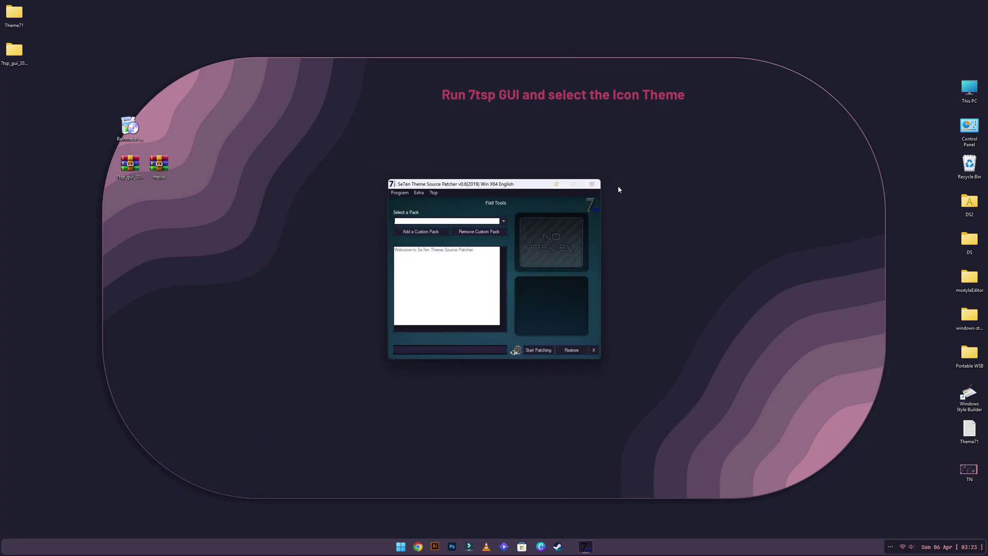
Step: Load 7TSP Catppuccin Rose from the desktop's Theme71 folder as a custom pack and patch the system icons with it
{"action": "left_click", "coordinate": [426, 233]}
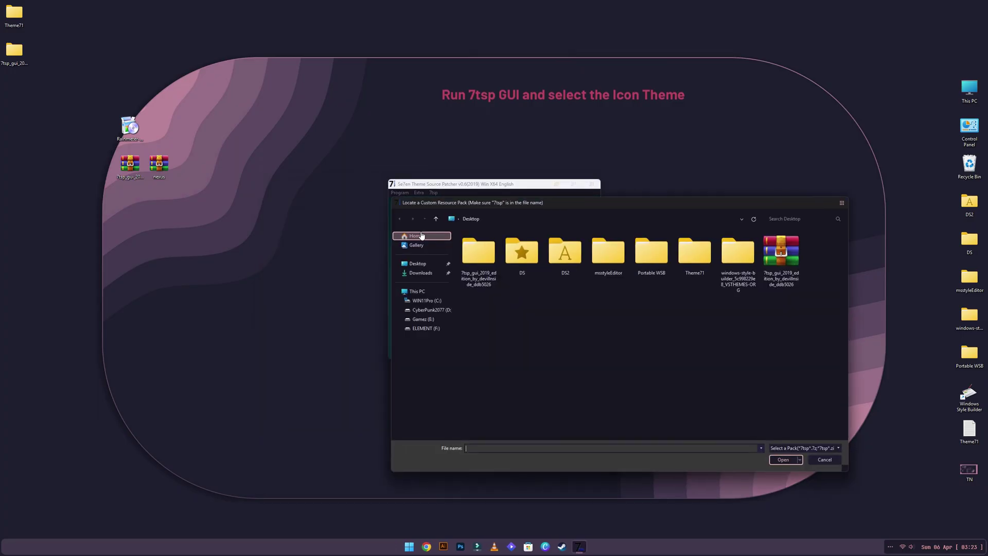
{"action": "left_click", "coordinate": [407, 266]}
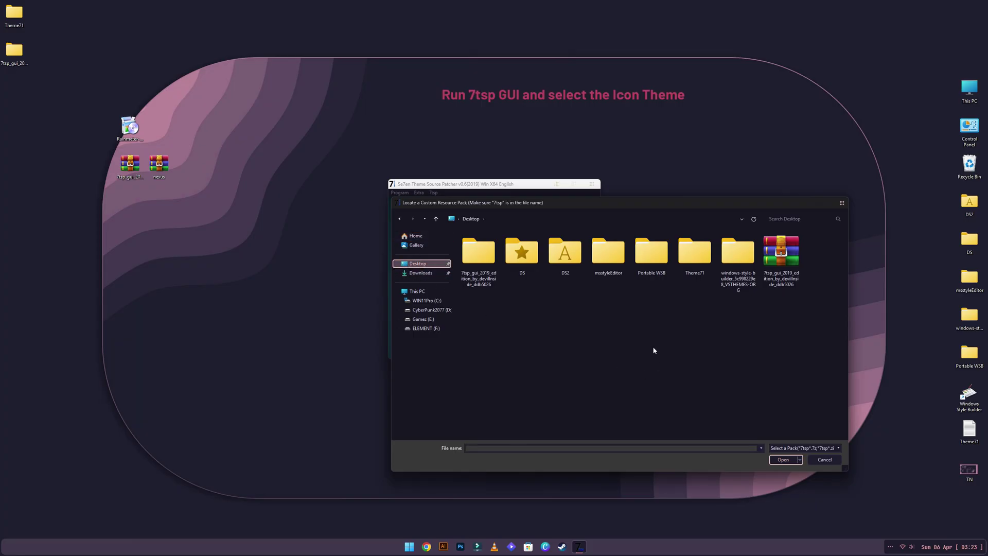
{"action": "double_click", "coordinate": [705, 251]}
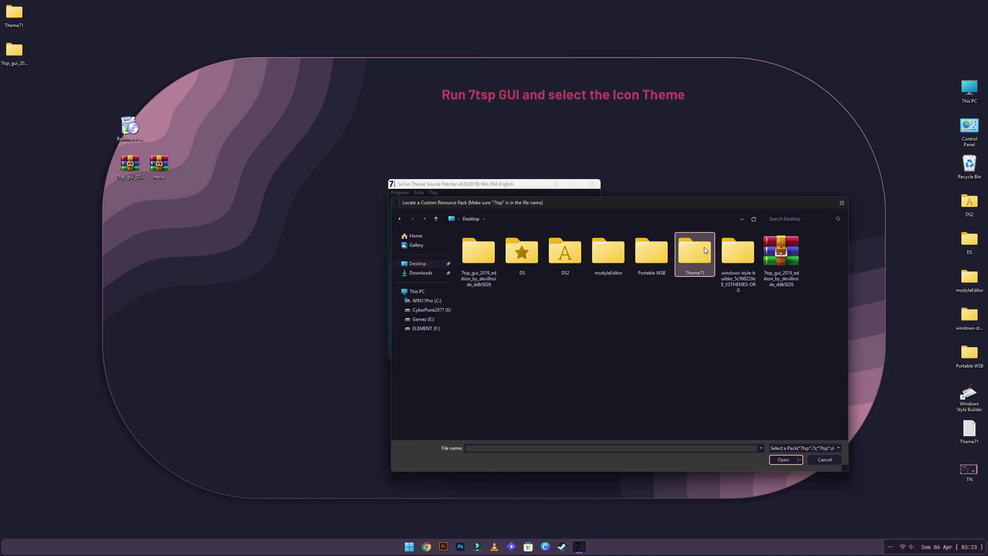
{"action": "left_click", "coordinate": [505, 264]}
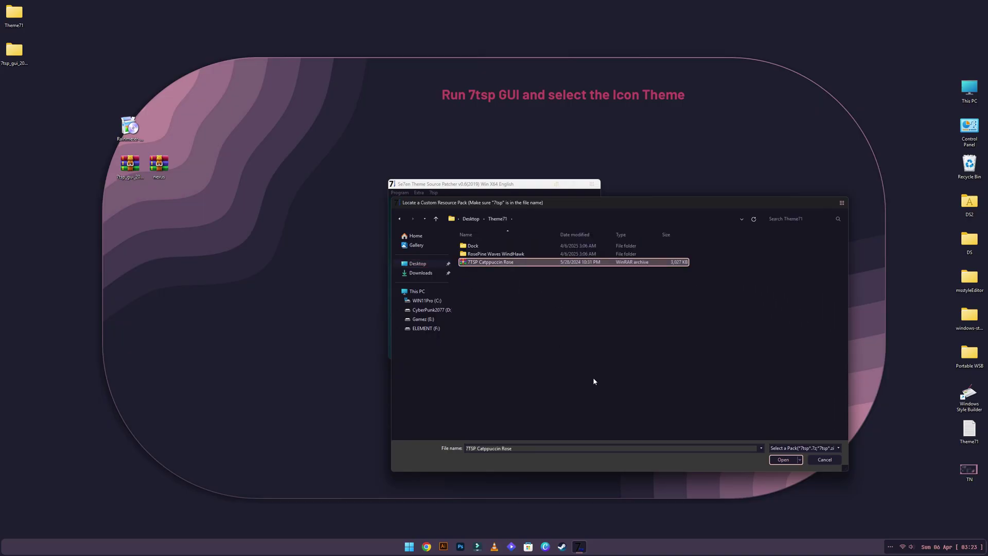
{"action": "left_click", "coordinate": [783, 459]}
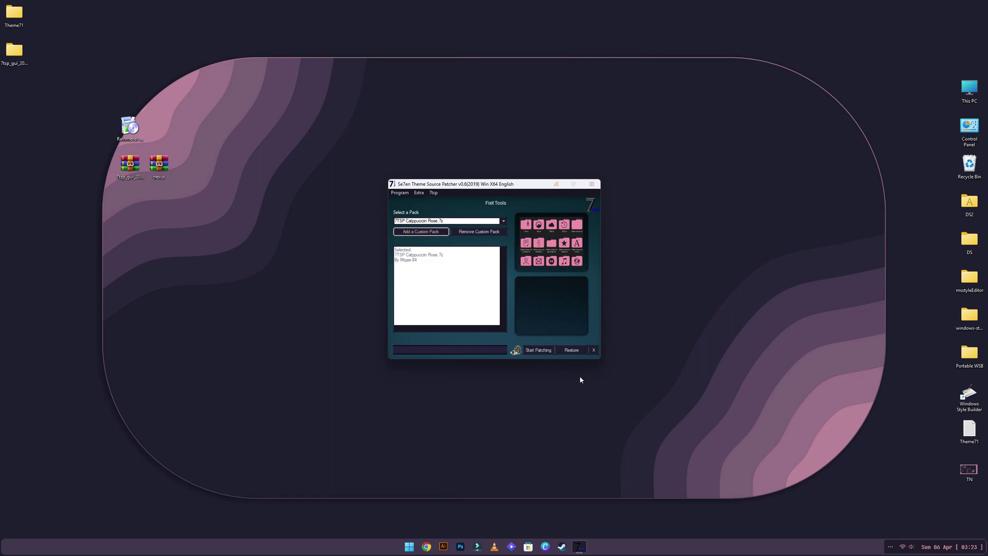
{"action": "left_click", "coordinate": [539, 350]}
{"action": "left_click", "coordinate": [497, 316]}
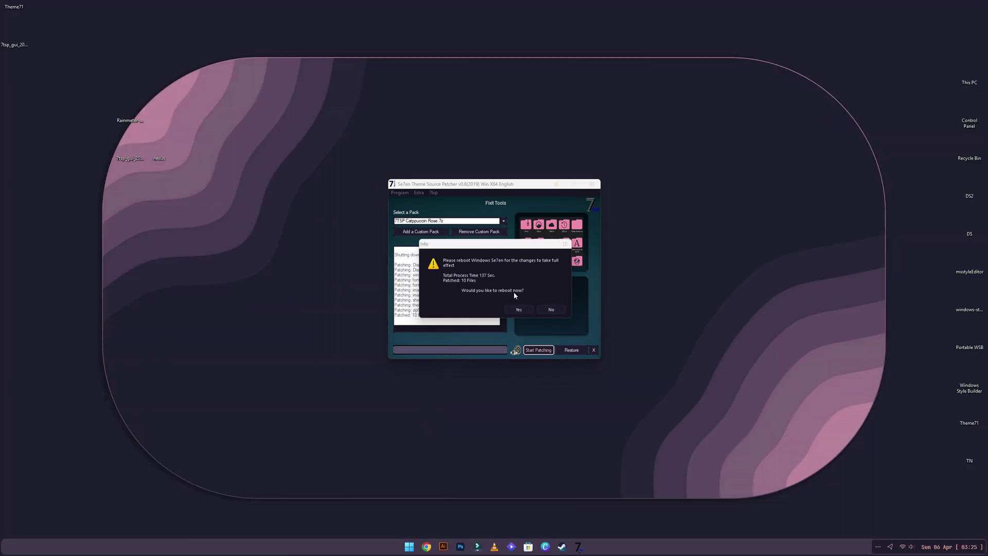
Step: Reboot the computer to apply the patched system icons and dismiss the patch notice after startup
{"action": "left_click", "coordinate": [515, 310]}
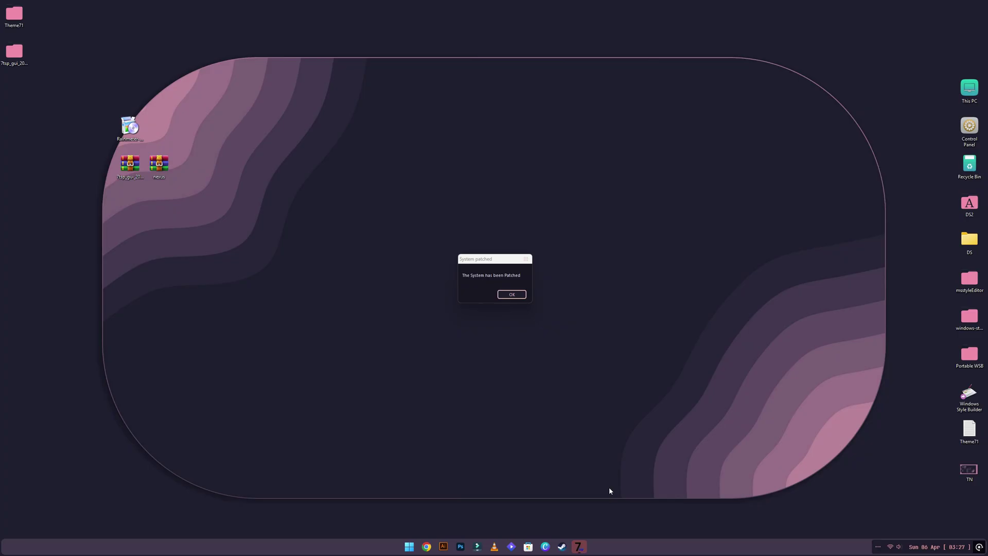
{"action": "left_click", "coordinate": [521, 293]}
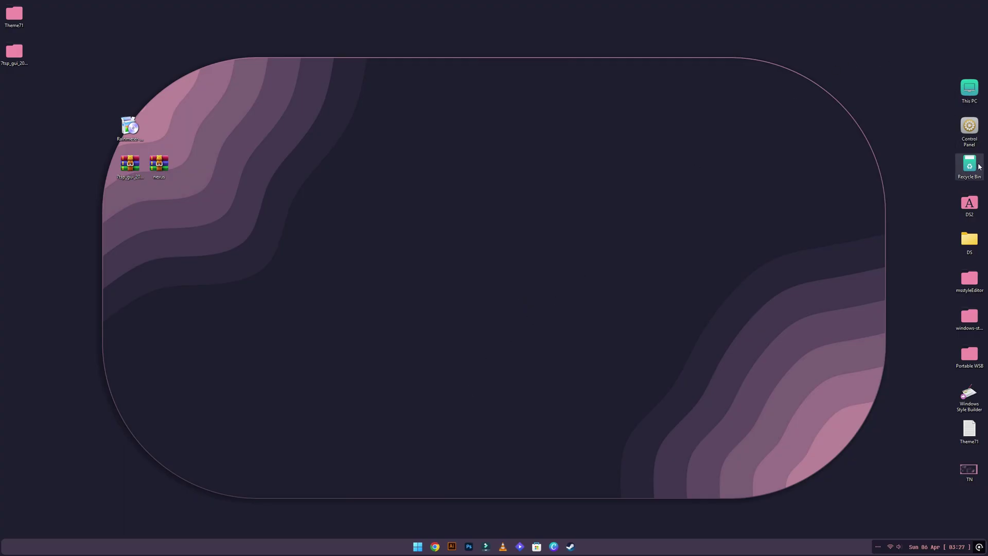
Step: Check the new drive and folder icons in This PC and on the WIN11Pro (C:) drive
{"action": "double_click", "coordinate": [968, 87]}
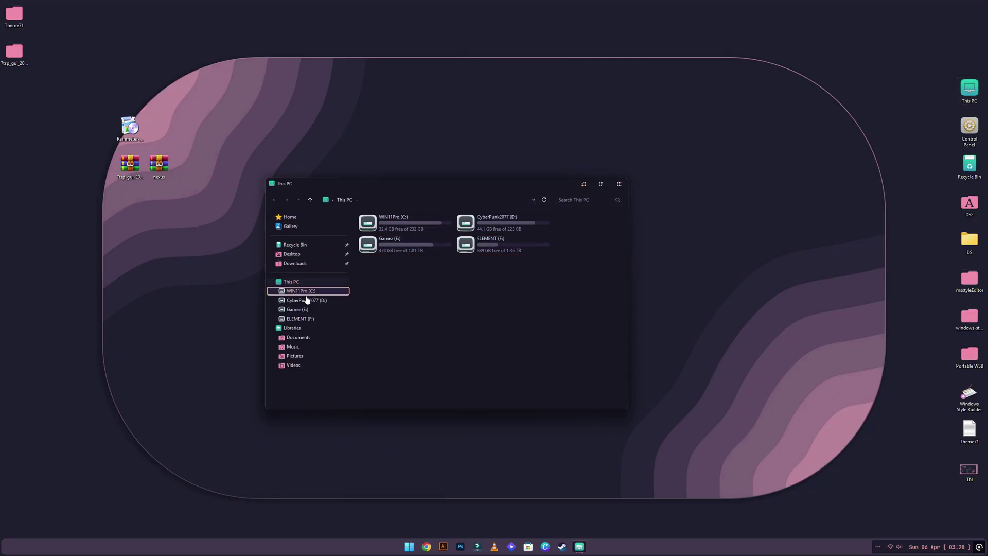
{"action": "double_click", "coordinate": [401, 230]}
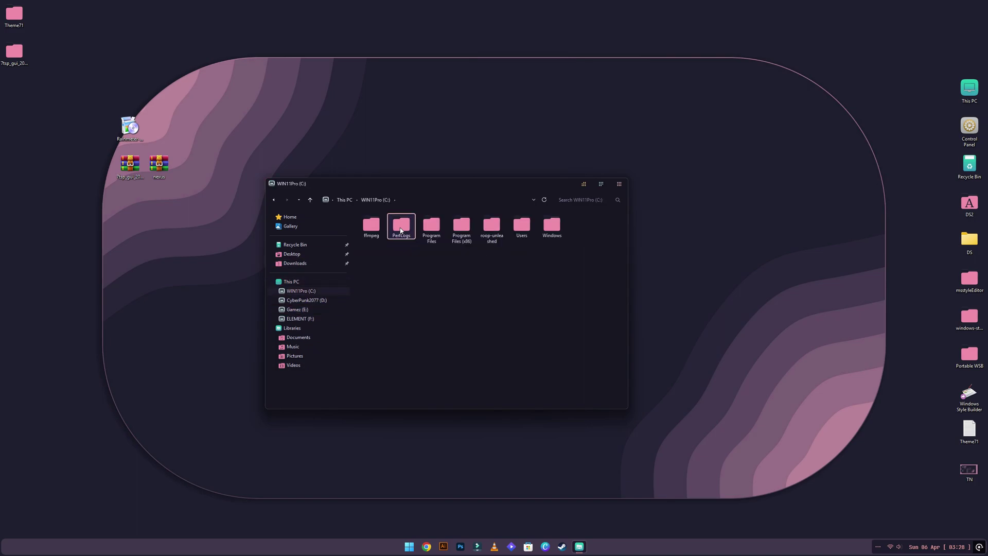
{"action": "left_click", "coordinate": [620, 184]}
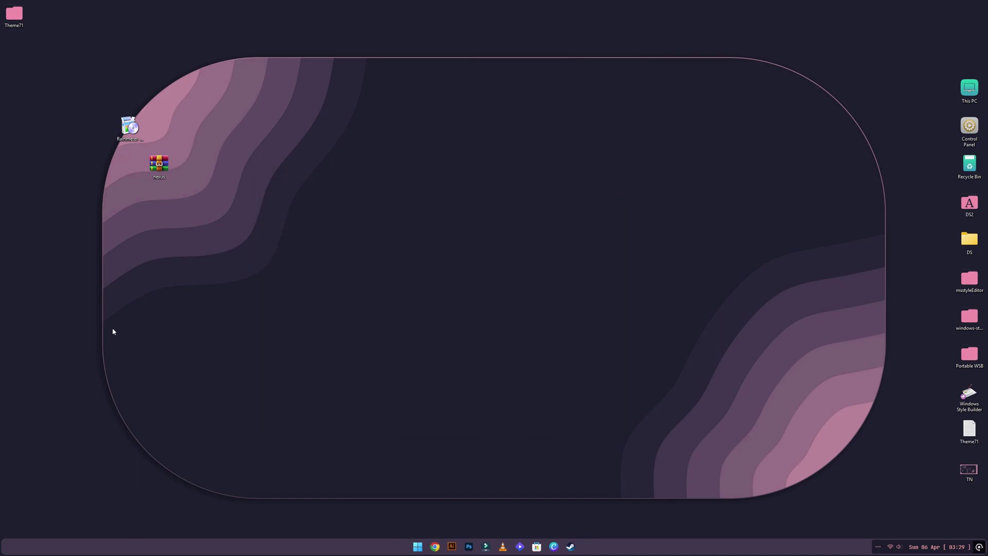
Step: Install the 64-bit Rainmeter from the desktop installer as a standard installation in C:\Program Files\Rainmeter, launching on startup
{"action": "double_click", "coordinate": [131, 127]}
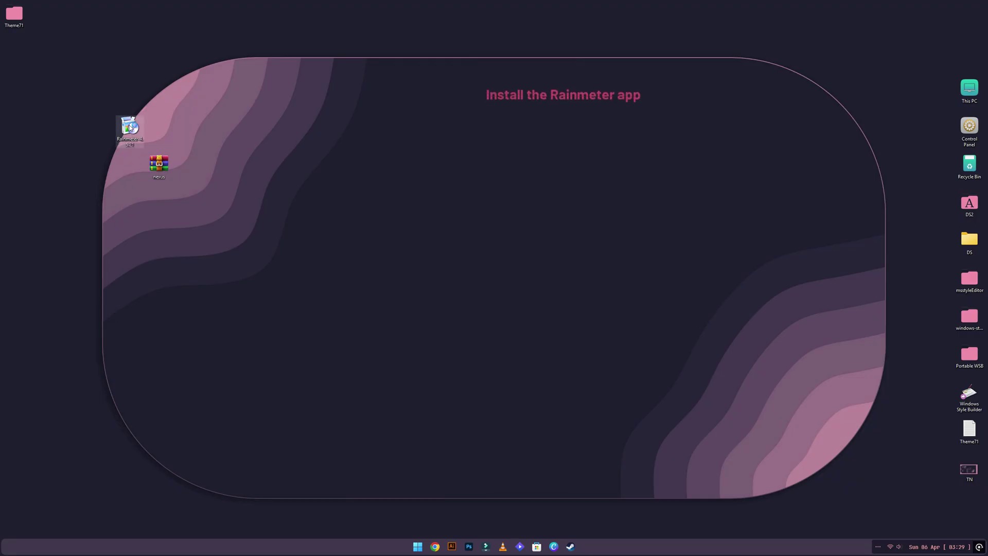
{"action": "left_click", "coordinate": [498, 289]}
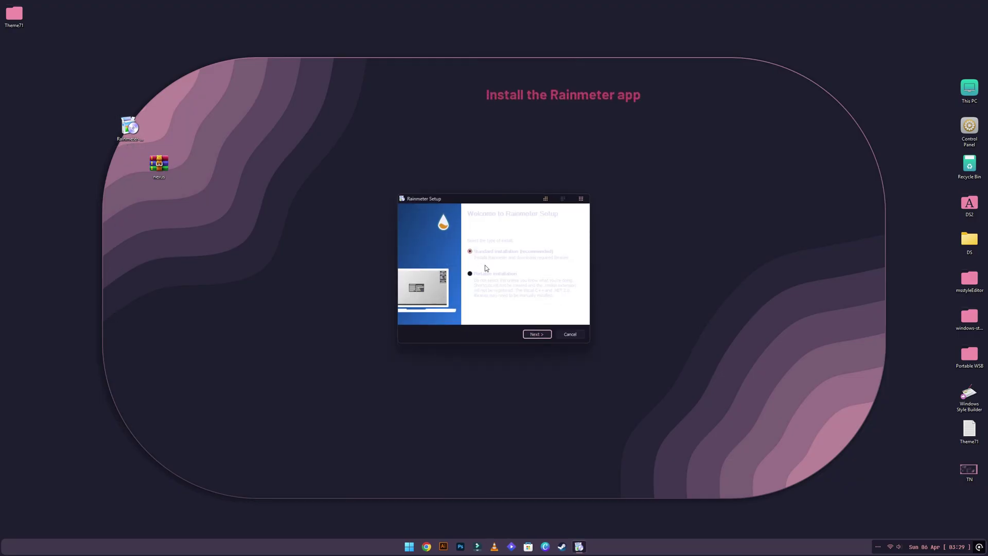
{"action": "left_click", "coordinate": [541, 336]}
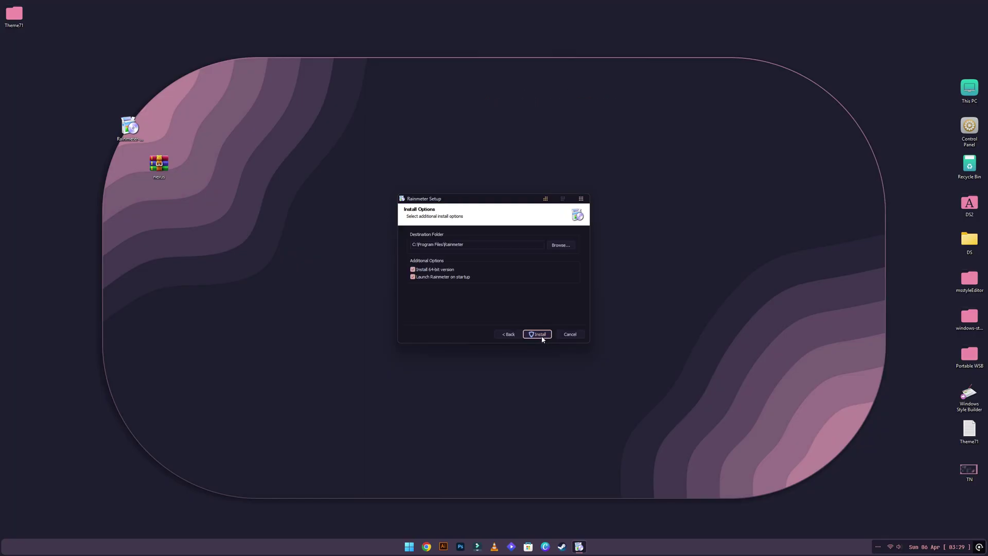
{"action": "left_click", "coordinate": [540, 335]}
{"action": "left_click", "coordinate": [468, 341]}
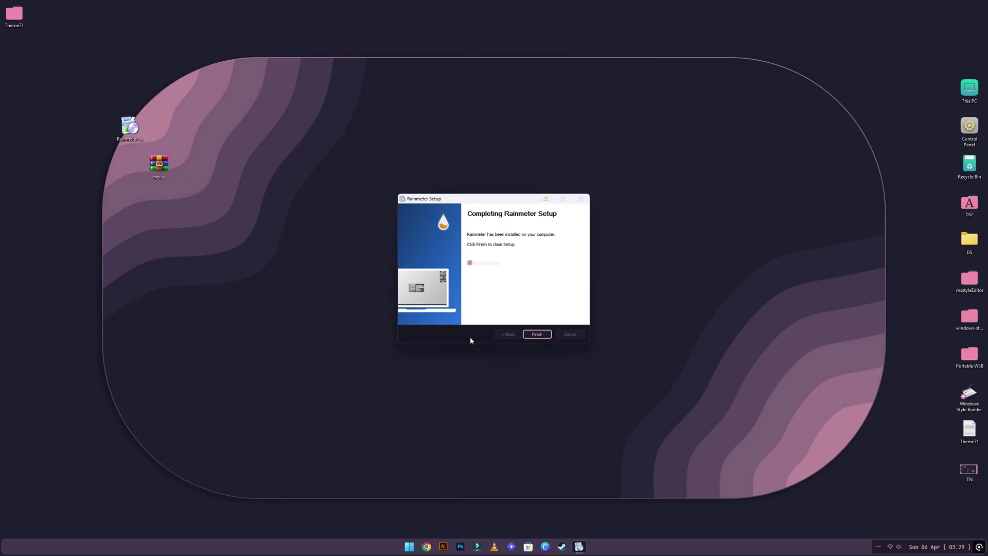
{"action": "left_click", "coordinate": [530, 336]}
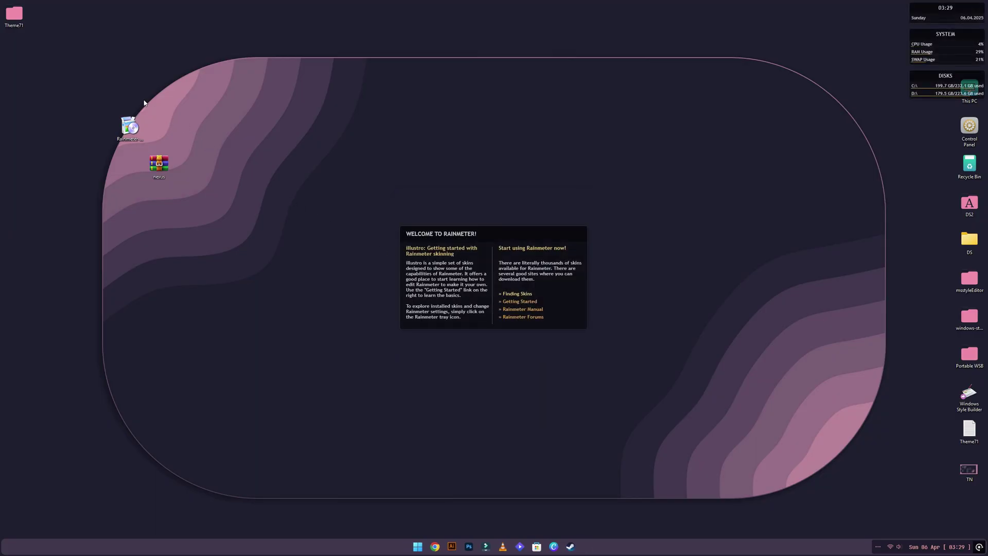
Step: Install the Haze_RM Rainmeter skin from the desktop's Theme71 folder and close the folder
{"action": "double_click", "coordinate": [14, 15]}
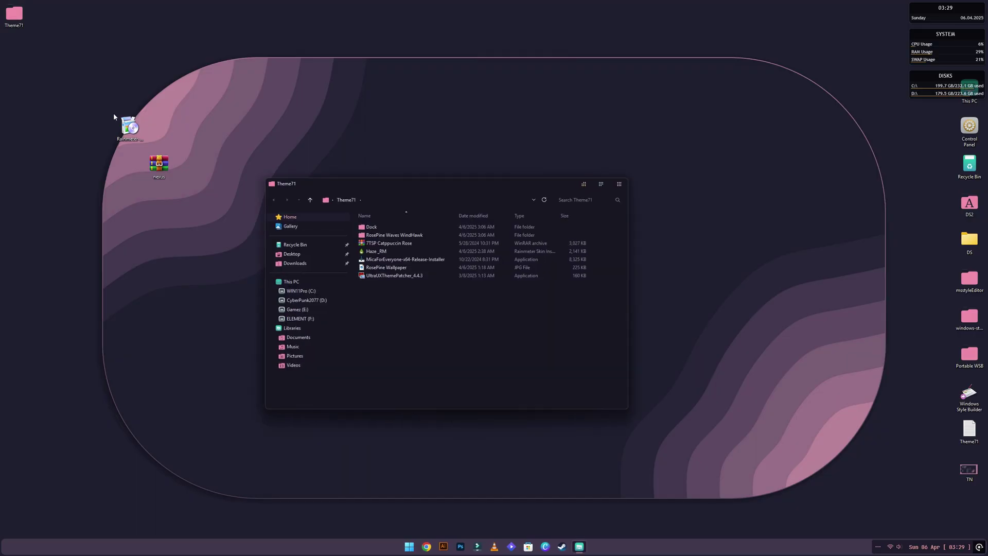
{"action": "double_click", "coordinate": [387, 251]}
{"action": "left_click", "coordinate": [520, 332]}
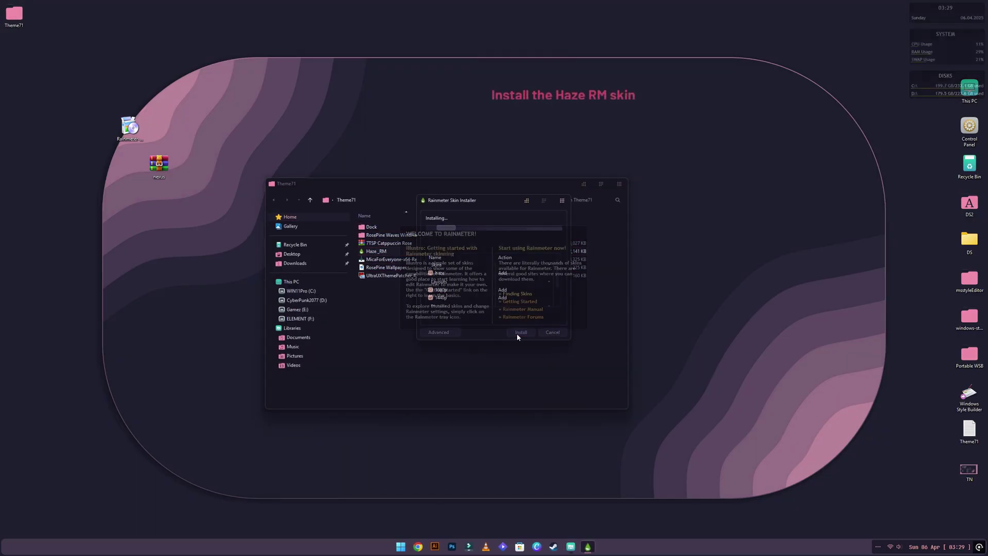
{"action": "left_click", "coordinate": [619, 185]}
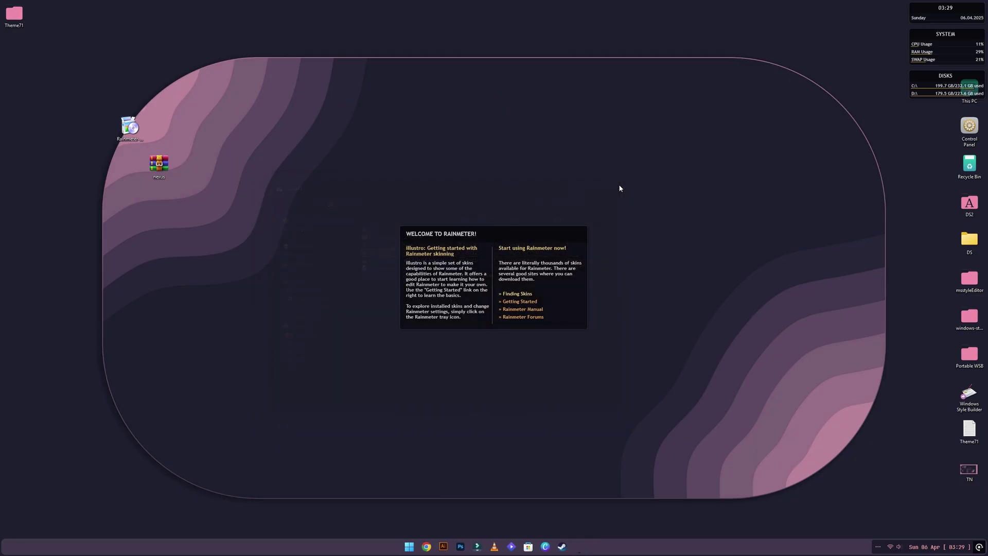
Step: Load the saved 1440p layout in Rainmeter's management window and close it
{"action": "right_click", "coordinate": [544, 294]}
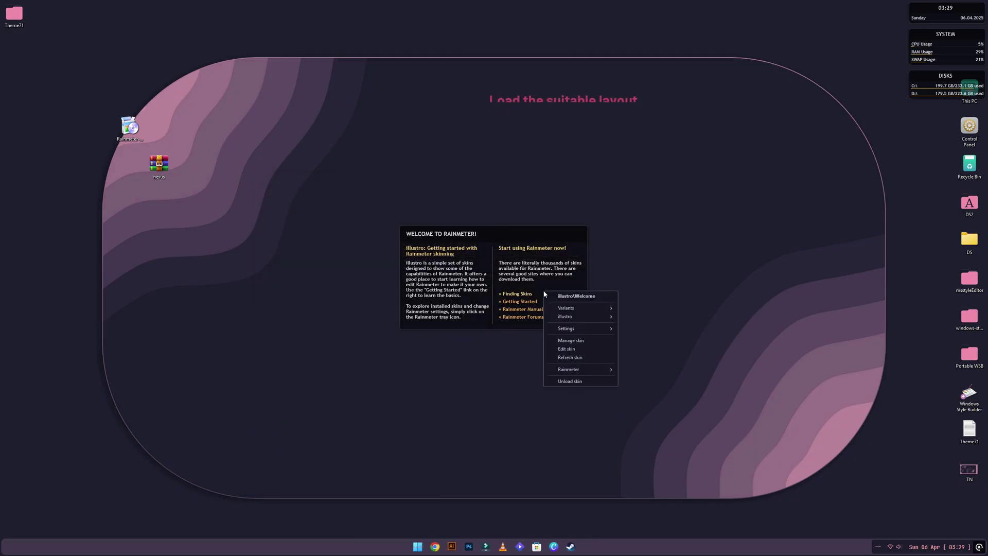
{"action": "left_click", "coordinate": [566, 333]}
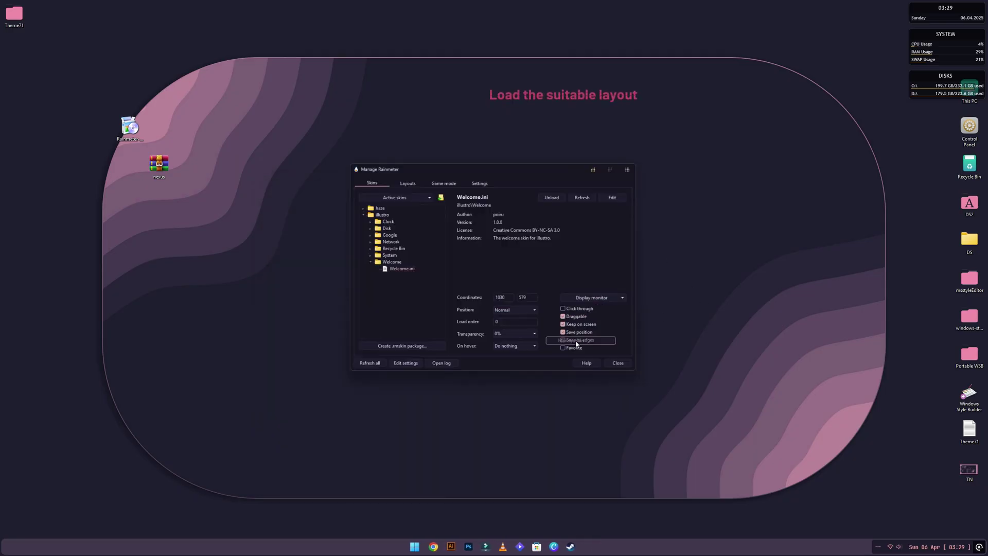
{"action": "left_click", "coordinate": [412, 182]}
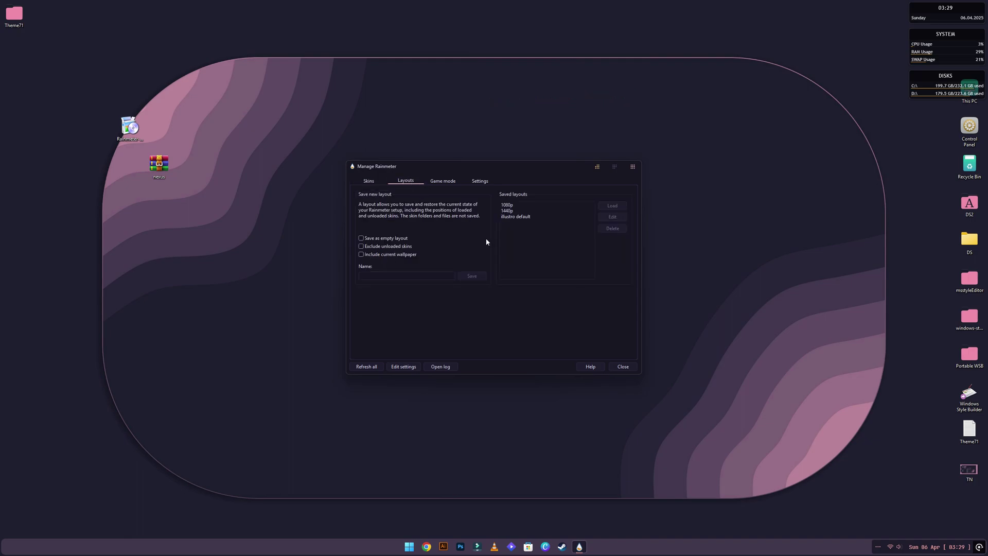
{"action": "left_click", "coordinate": [507, 211]}
{"action": "left_click", "coordinate": [612, 206]}
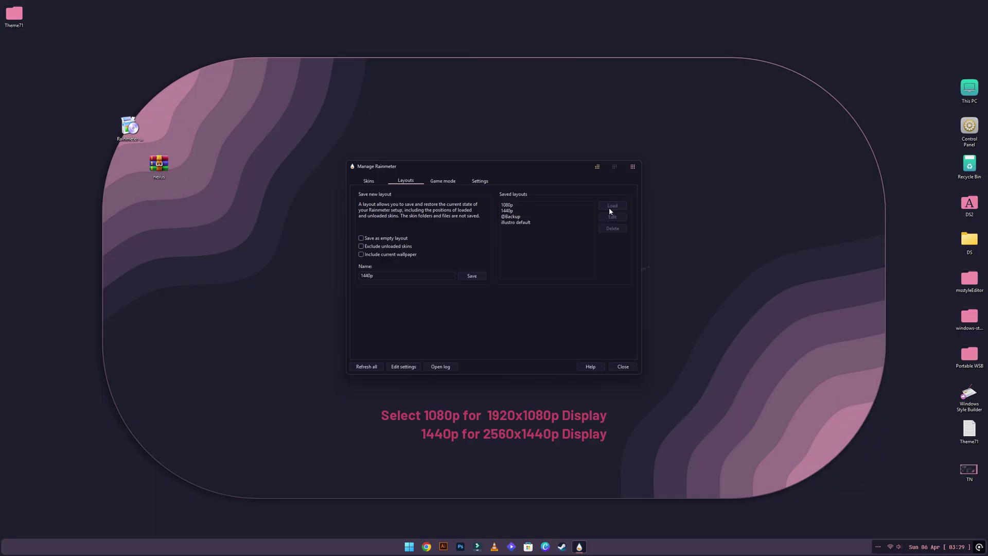
{"action": "left_click", "coordinate": [633, 166]}
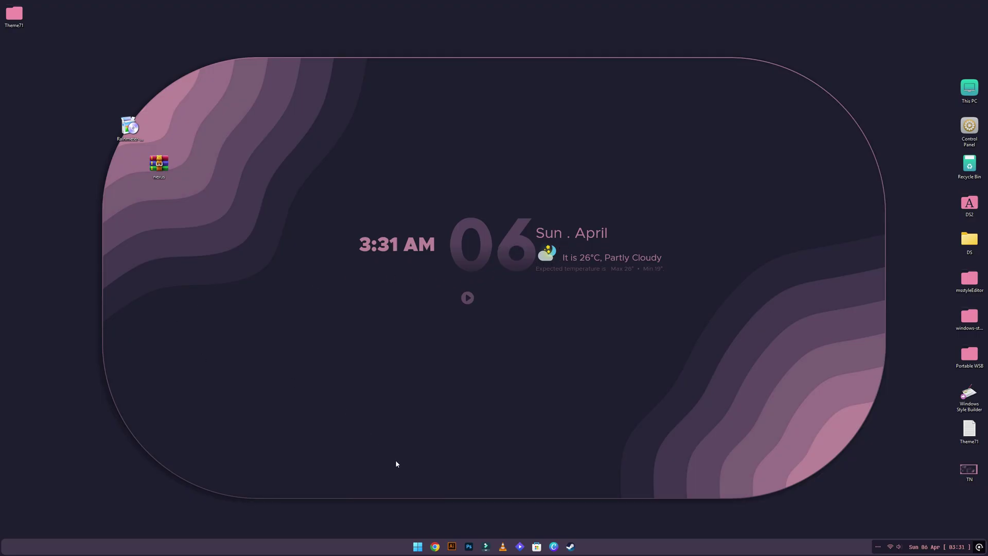
Step: Switch to Chrome, search for yahoo weather and open the Colombo, Sri Lanka forecast page
{"action": "left_click", "coordinate": [435, 546]}
{"action": "left_click", "coordinate": [348, 163]}
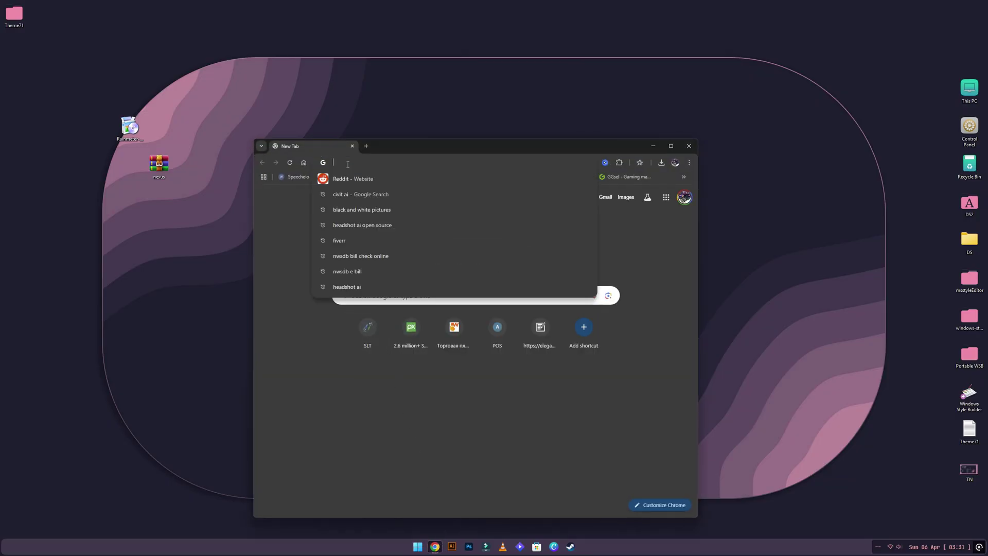
{"action": "type", "text": "yahoo"}
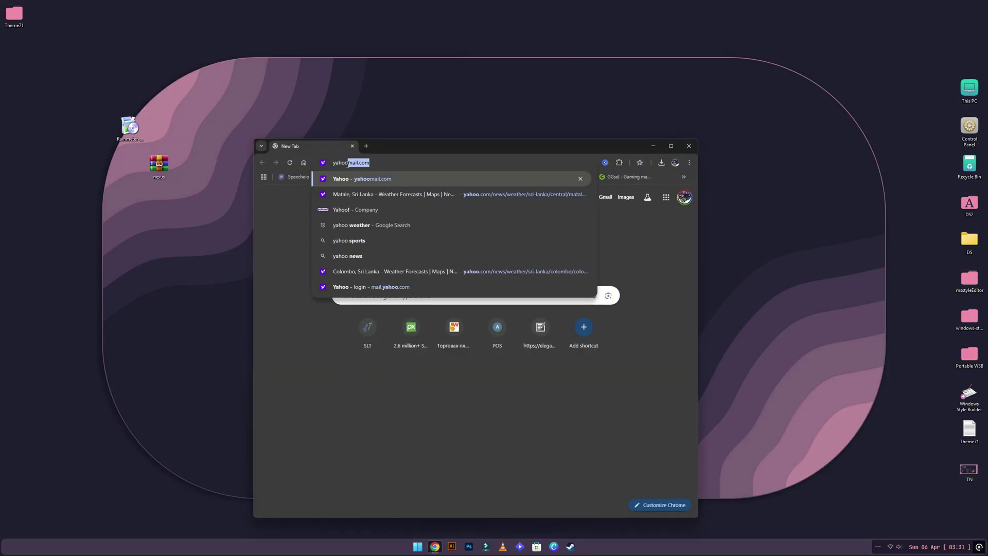
{"action": "type", "text": "wea"}
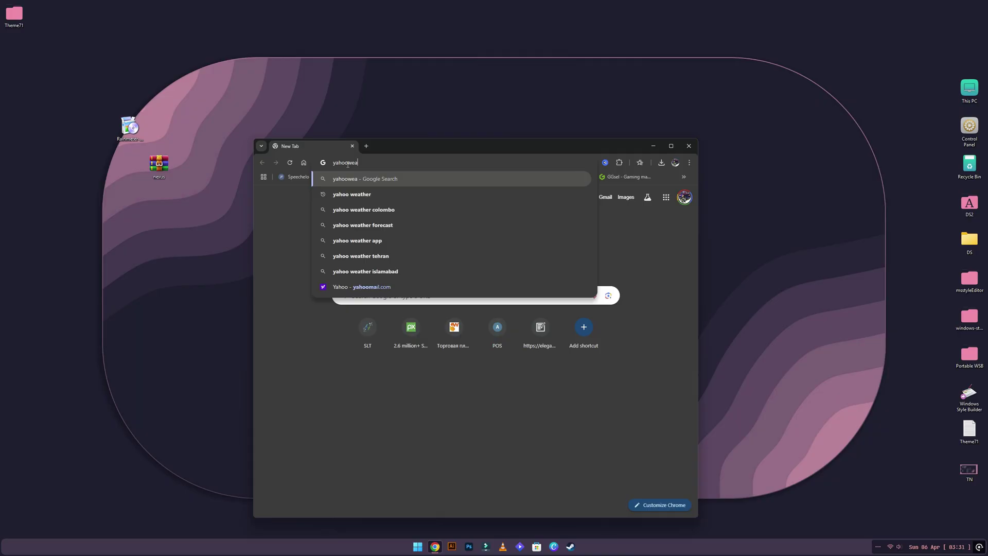
{"action": "left_click", "coordinate": [362, 194]}
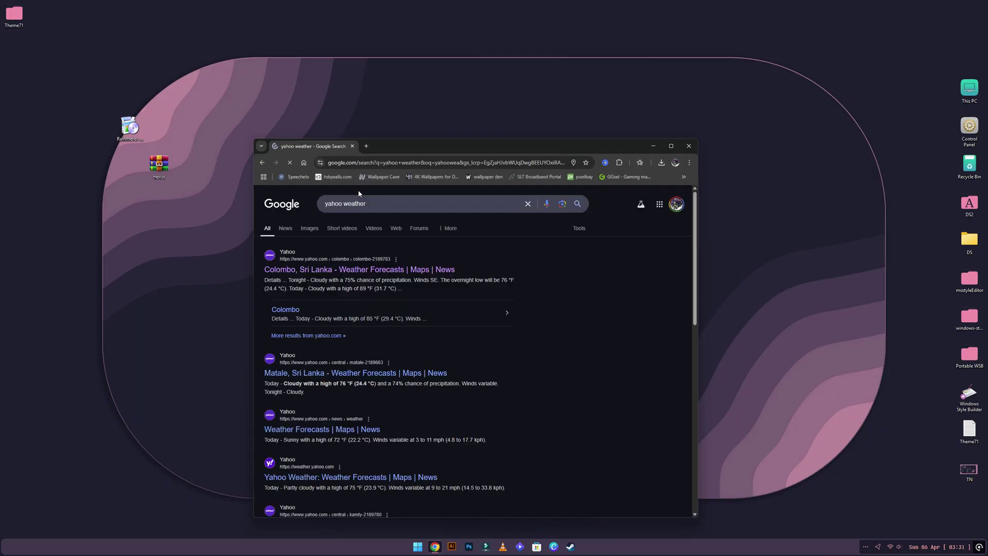
{"action": "left_click", "coordinate": [325, 272]}
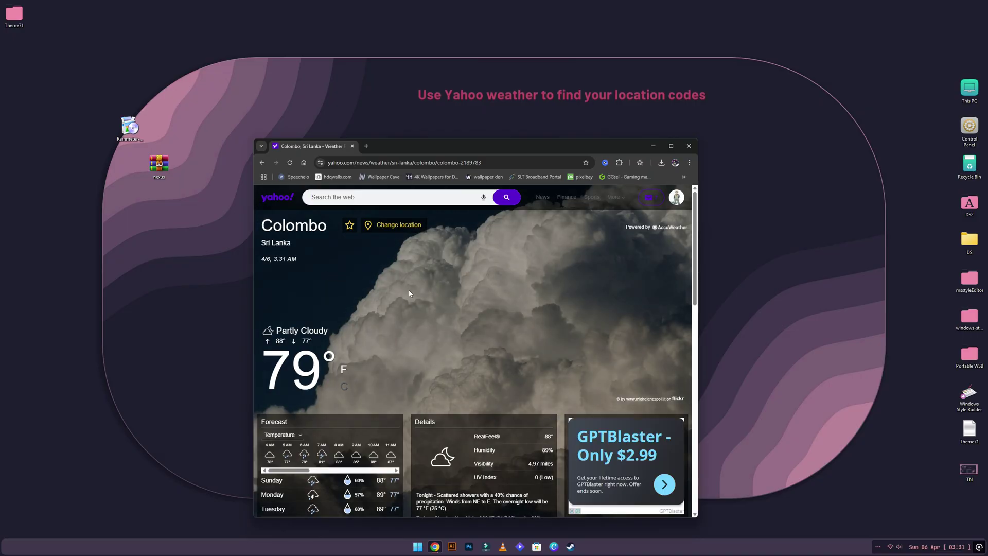
Step: Change the Yahoo forecast to the automatically detected location and show its temperatures in Celsius
{"action": "left_click", "coordinate": [345, 387]}
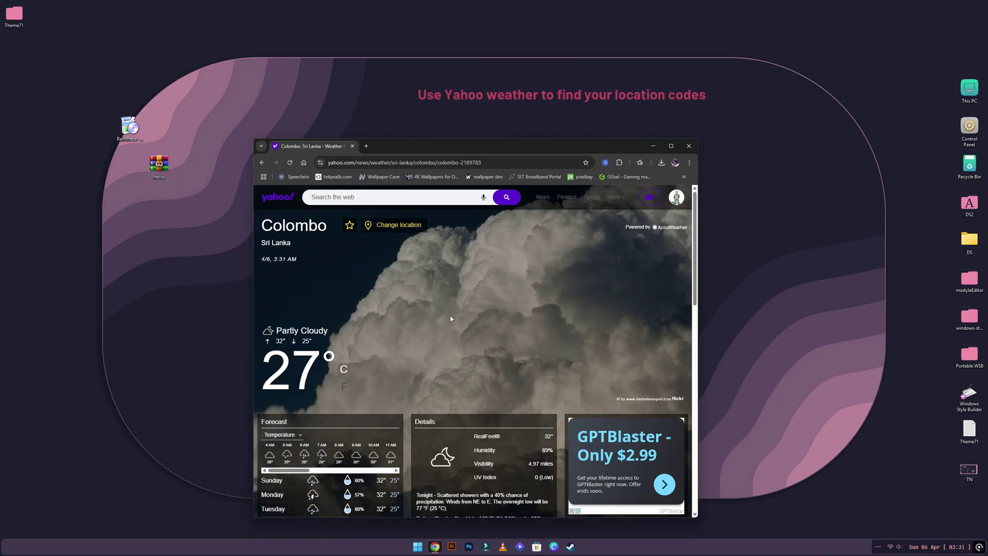
{"action": "left_click", "coordinate": [393, 227]}
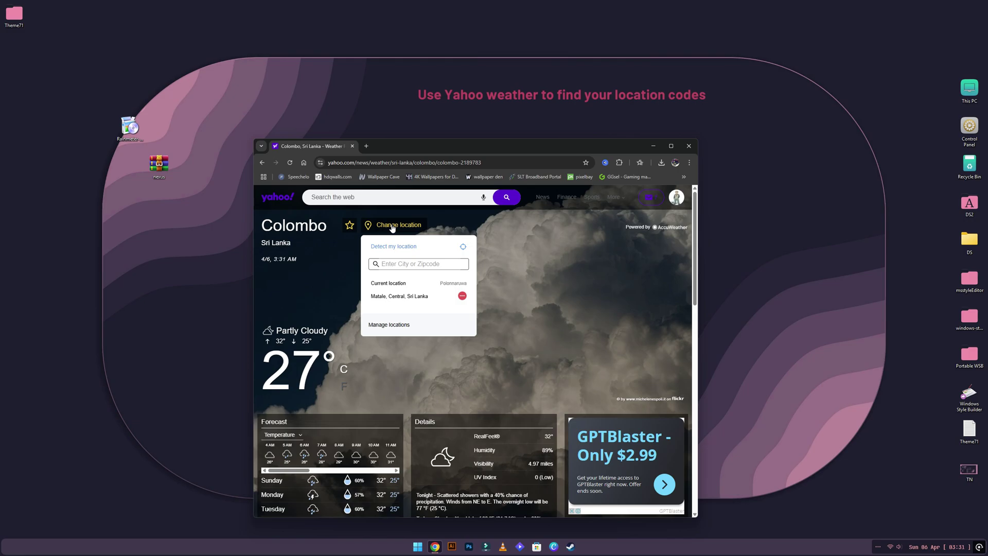
{"action": "left_click", "coordinate": [464, 248]}
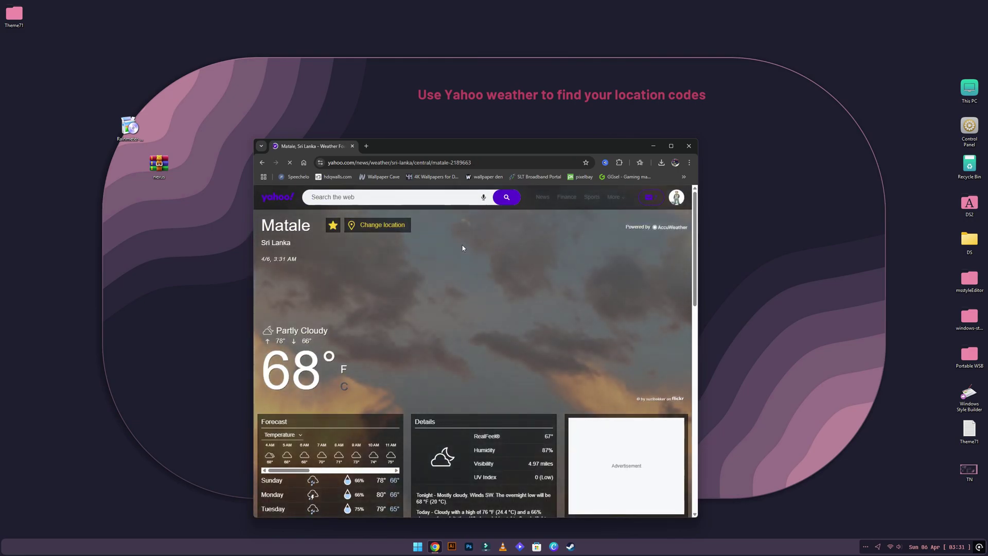
{"action": "left_click", "coordinate": [344, 386]}
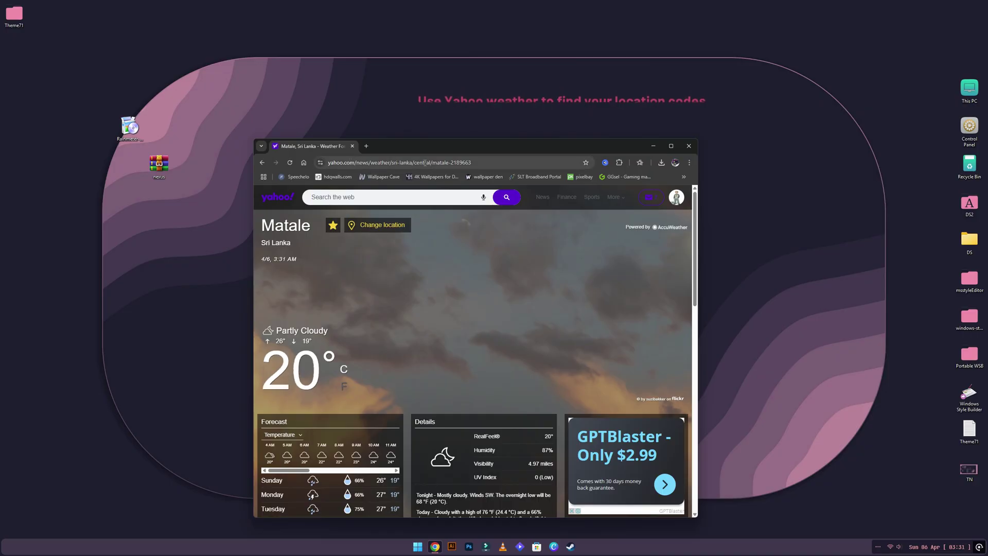
Step: Copy the full web address of the Matale weather page
{"action": "left_click_drag", "start_coordinate": [329, 162], "coordinate": [479, 168]}
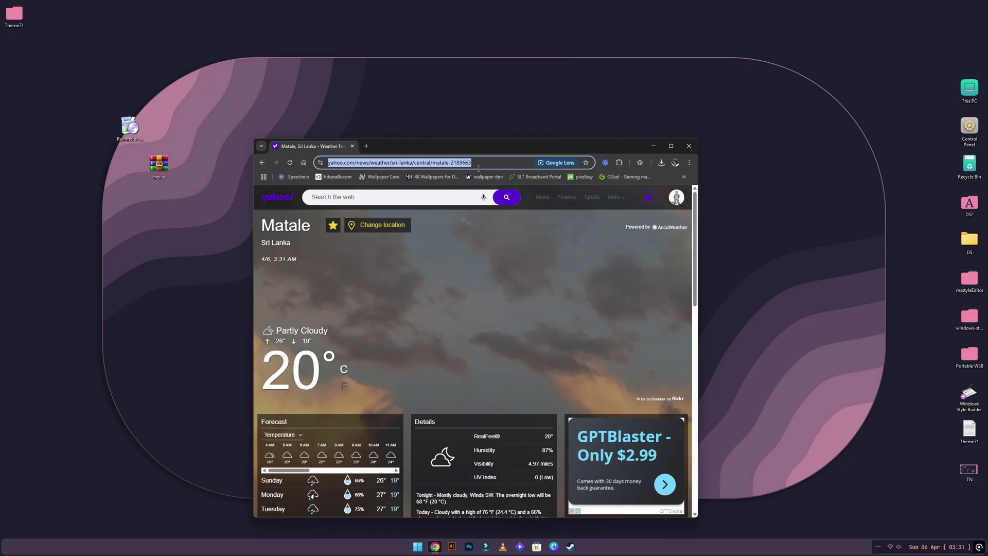
{"action": "right_click", "coordinate": [472, 165]}
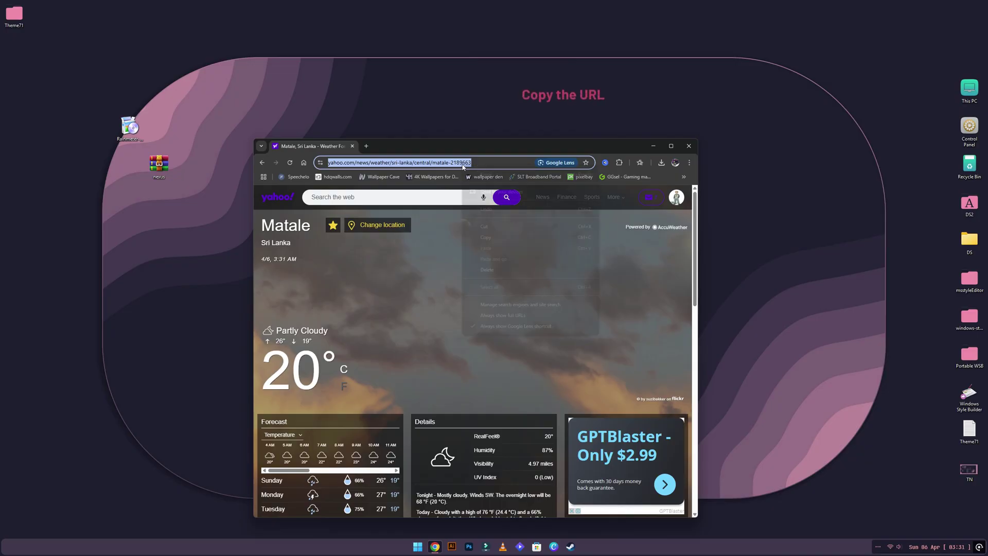
{"action": "left_click", "coordinate": [485, 239]}
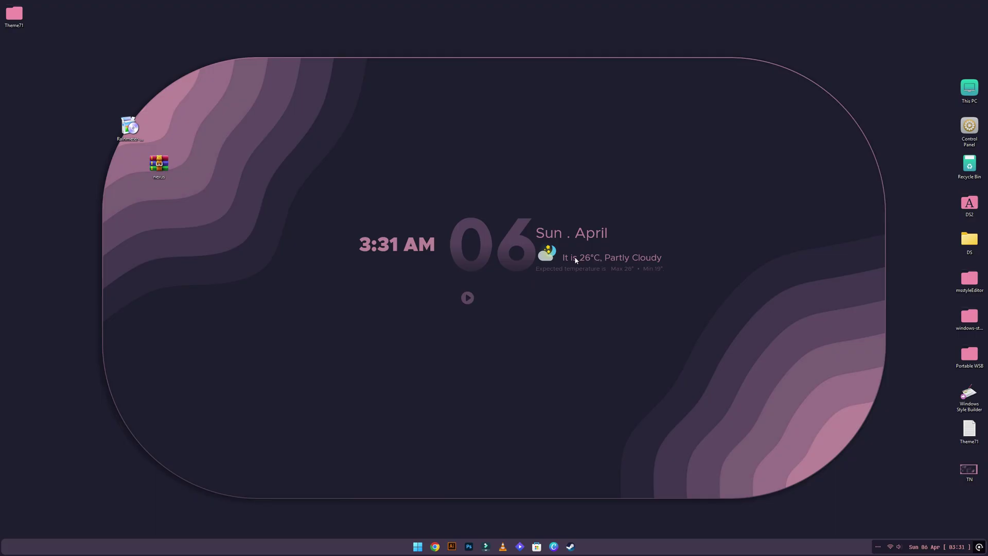
Step: Edit the haze Date skin, replace the MeasureWeather Url with the copied Yahoo weather address, then save and close Date.ini
{"action": "right_click", "coordinate": [576, 260]}
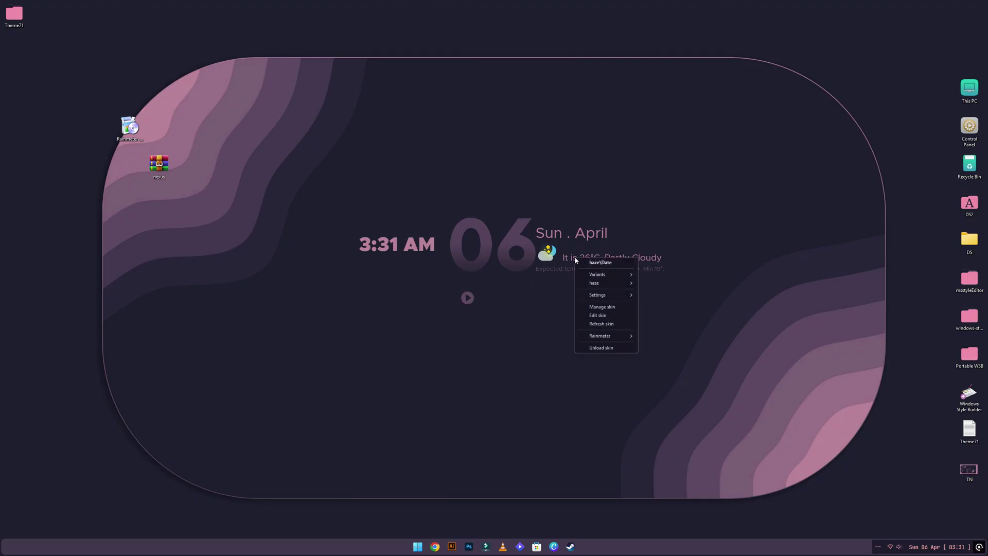
{"action": "left_click", "coordinate": [609, 315]}
{"action": "scroll", "coordinate": [191, 303], "scroll_direction": "down", "scroll_amount": 1}
{"action": "left_click_drag", "start_coordinate": [111, 295], "coordinate": [329, 293]}
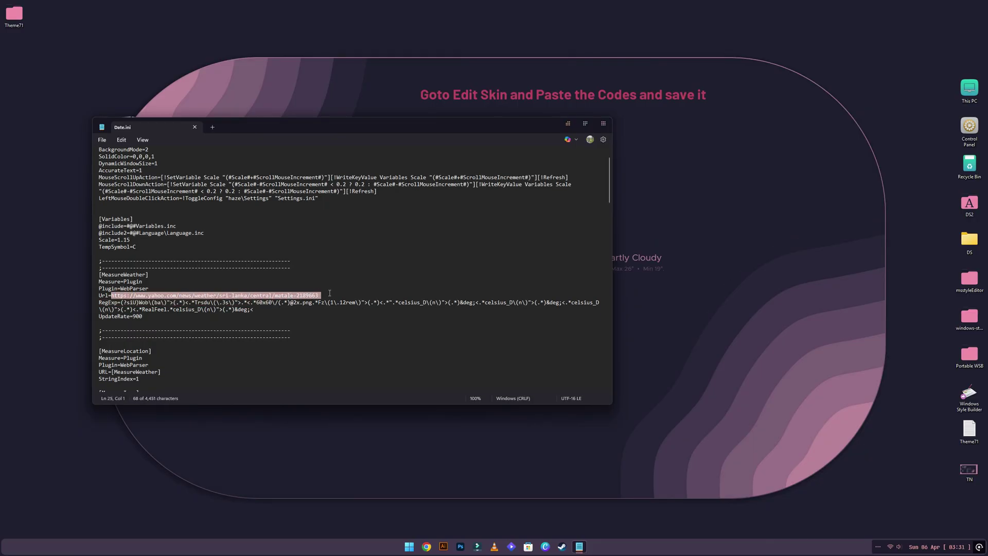
{"action": "right_click", "coordinate": [316, 296]}
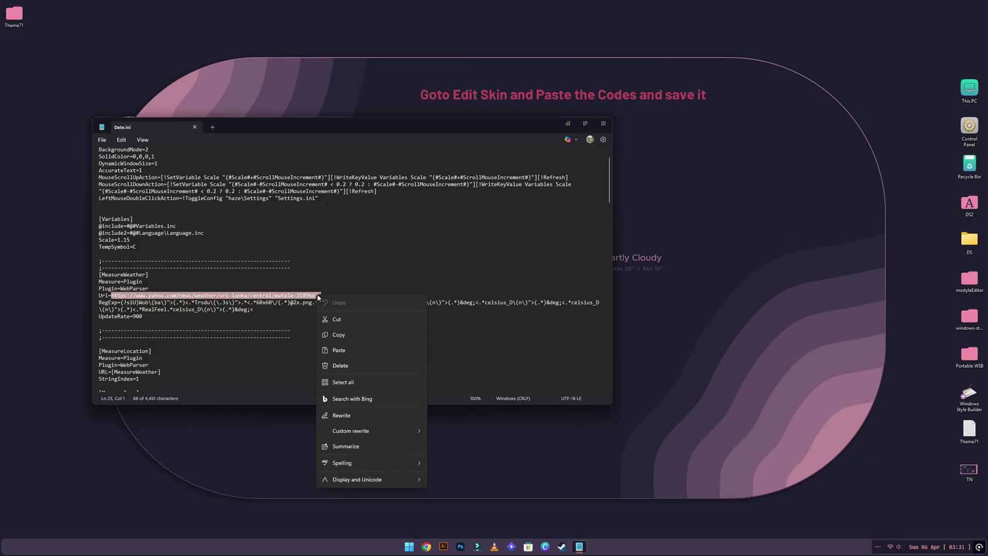
{"action": "left_click", "coordinate": [344, 351]}
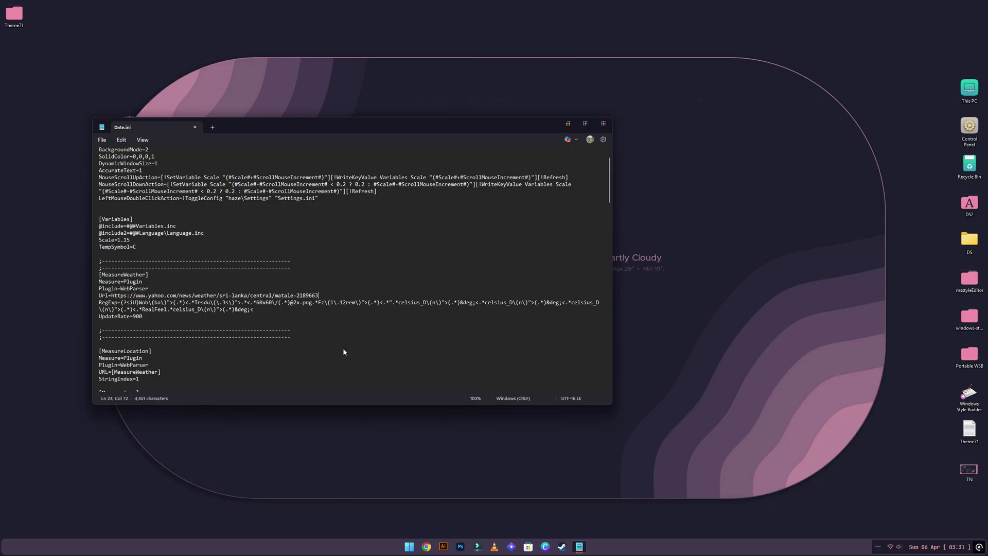
{"action": "left_click", "coordinate": [102, 140]}
{"action": "left_click", "coordinate": [110, 206]}
{"action": "left_click", "coordinate": [195, 127]}
Step: Refresh the haze Date skin on the desktop to apply the edited weather address
{"action": "right_click", "coordinate": [575, 258]}
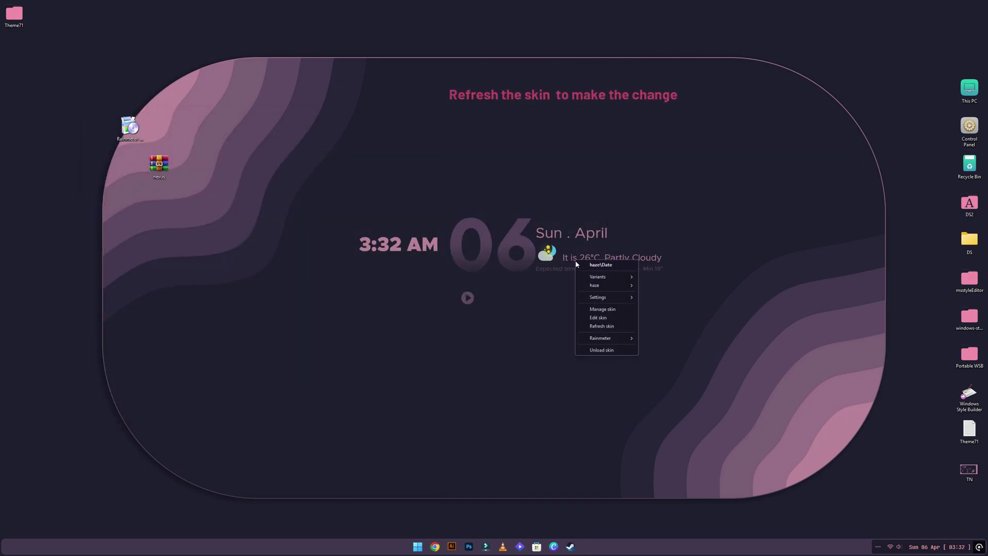
{"action": "left_click", "coordinate": [597, 327]}
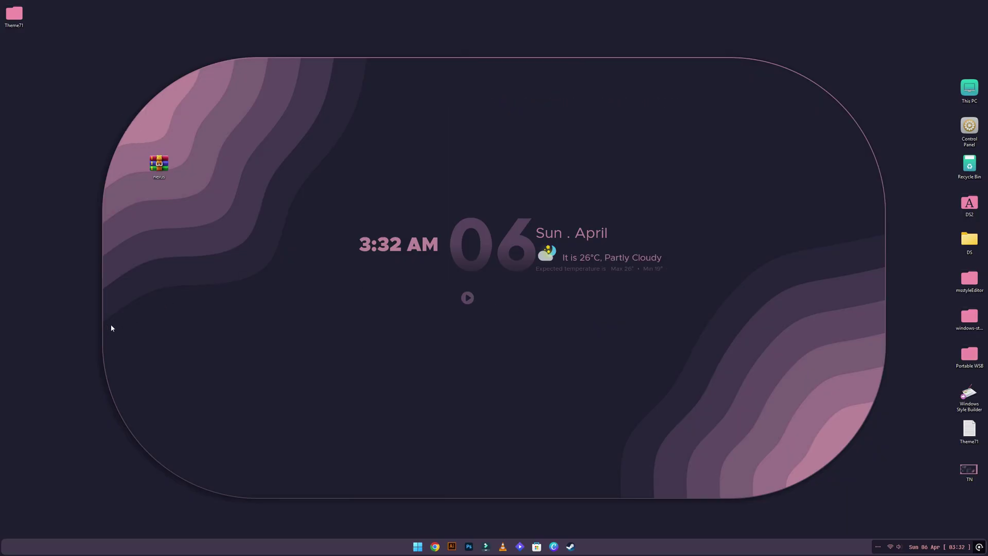
Step: Open the nexus archive on the desktop, run NexusSetup.exe and allow it to make changes to the device
{"action": "double_click", "coordinate": [160, 166]}
{"action": "left_click", "coordinate": [176, 117]}
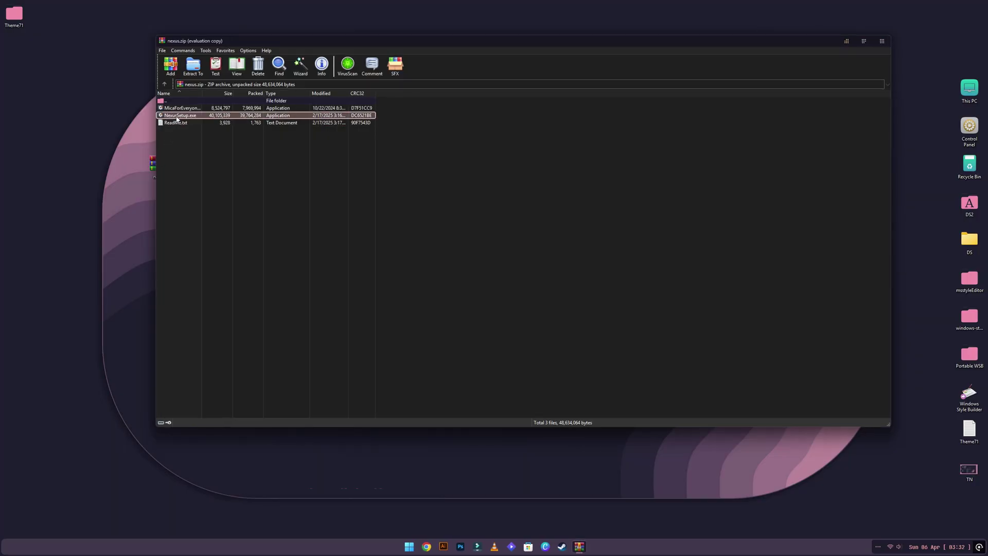
{"action": "double_click", "coordinate": [176, 117]}
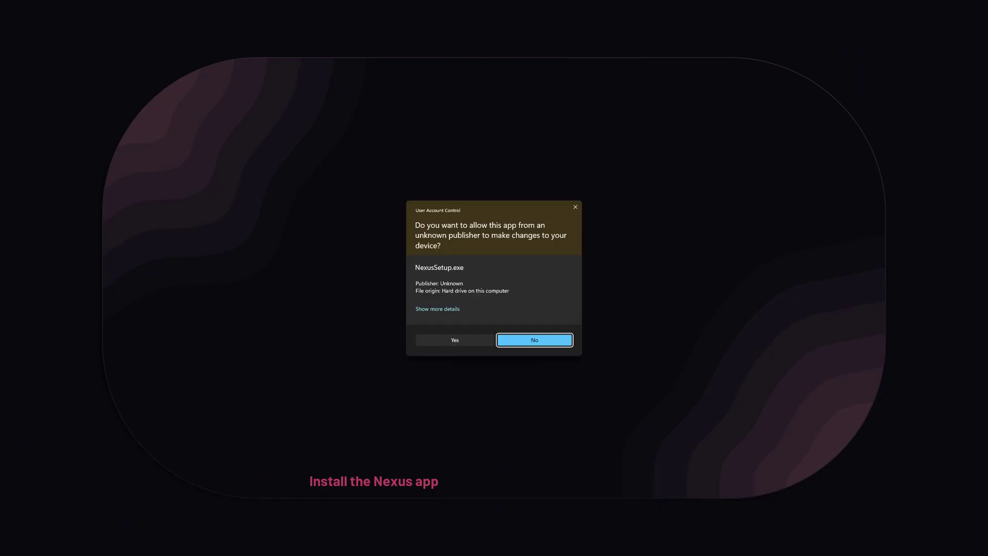
{"action": "left_click", "coordinate": [455, 340]}
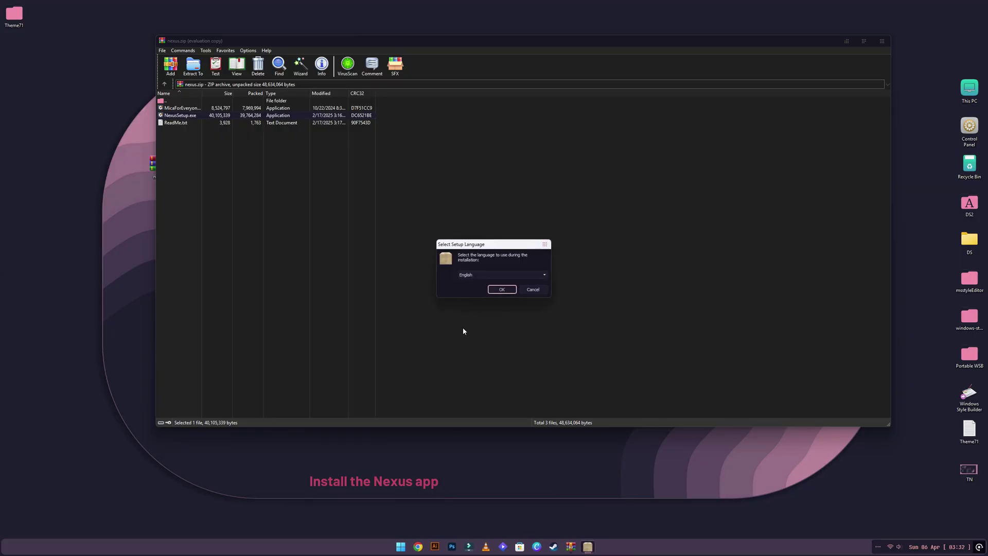
Step: Install Nexus in English with the default destination and Start Menu folder, launch it on finishing and close the archive window
{"action": "left_click", "coordinate": [502, 289]}
{"action": "left_click", "coordinate": [456, 311]}
{"action": "left_click", "coordinate": [535, 335]}
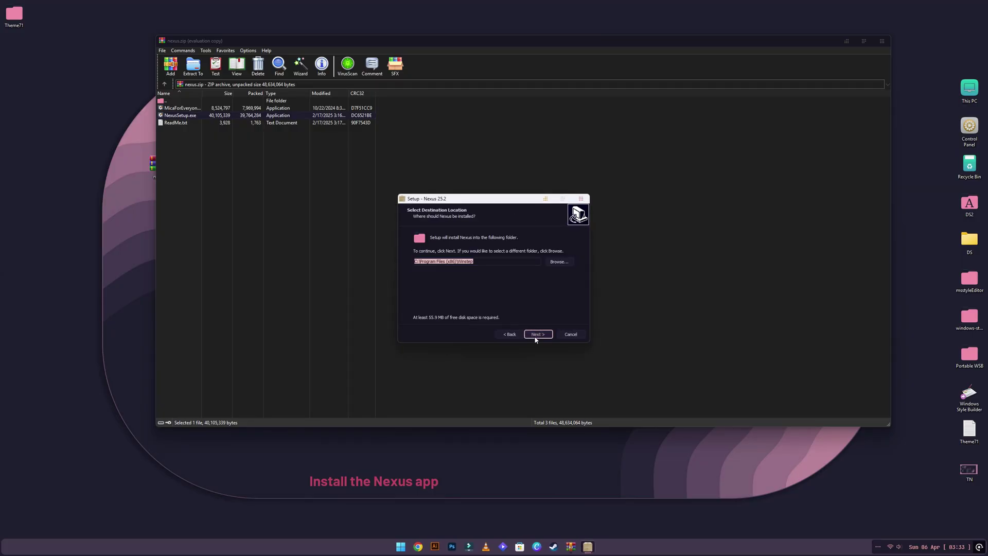
{"action": "left_click", "coordinate": [536, 337]}
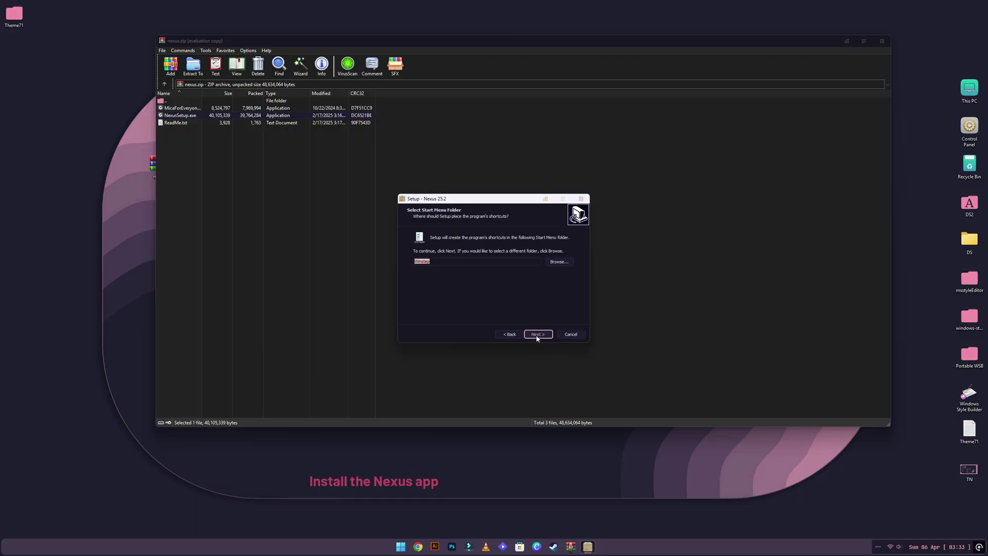
{"action": "left_click", "coordinate": [536, 335]}
{"action": "left_click", "coordinate": [536, 335]}
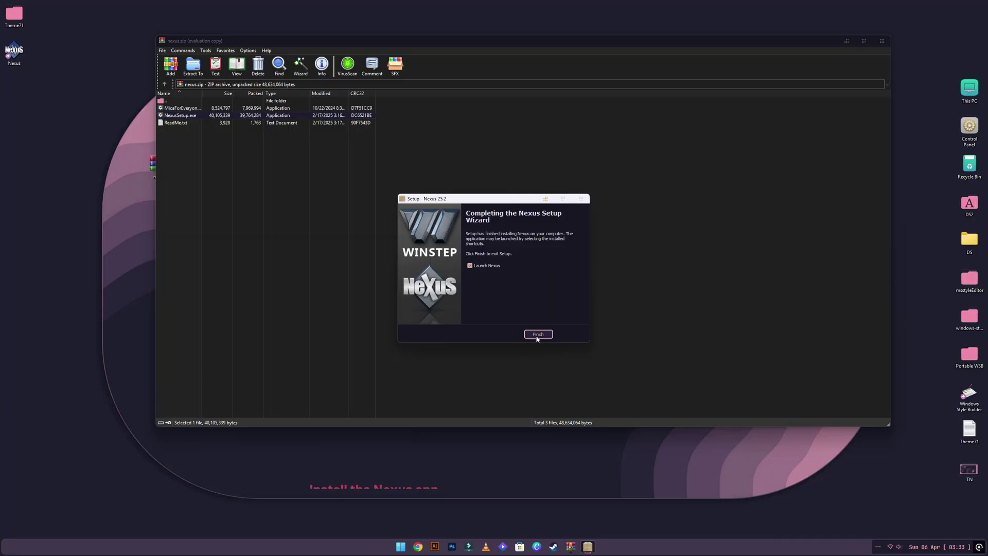
{"action": "left_click", "coordinate": [538, 335]}
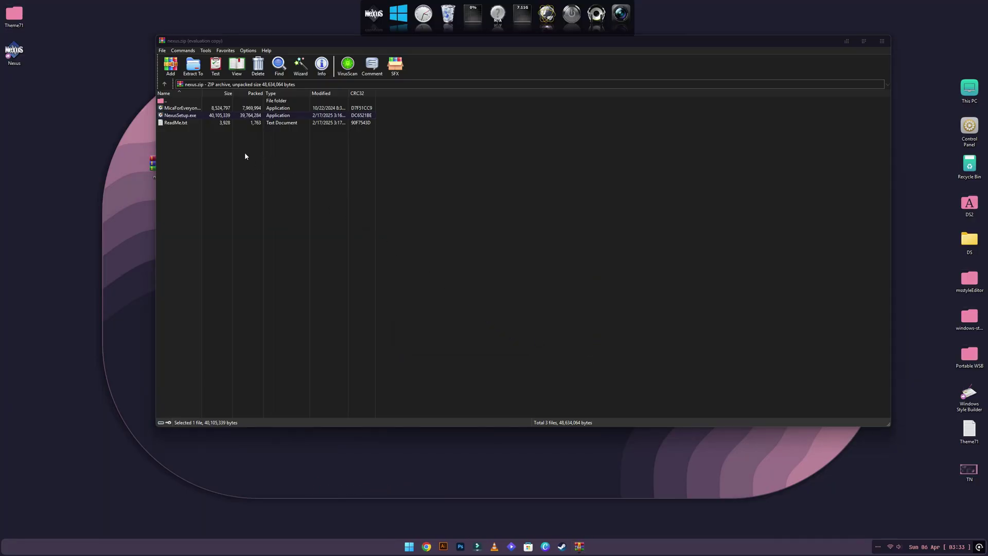
{"action": "left_click", "coordinate": [883, 41]}
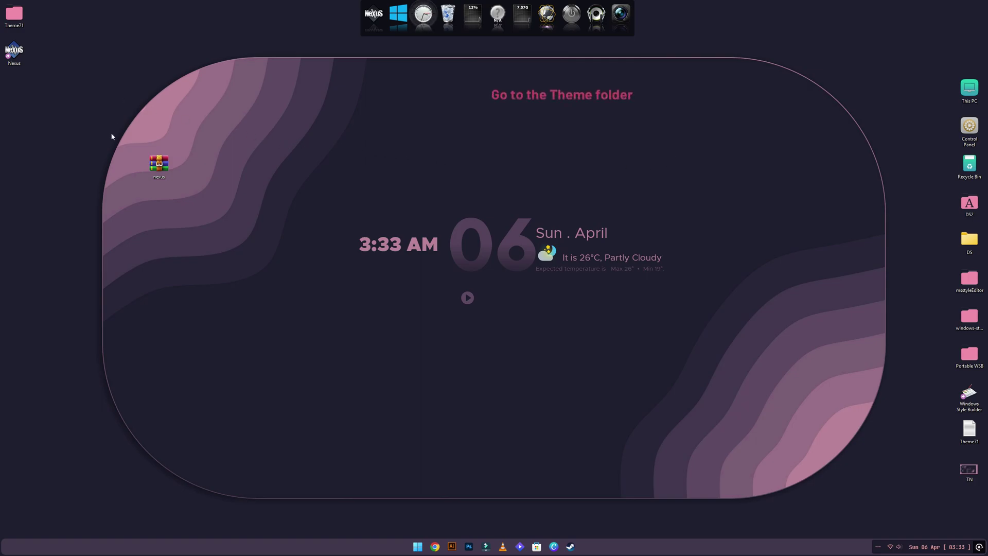
Step: Open the Theme71 folder on the desktop and cut its Dock folder
{"action": "double_click", "coordinate": [10, 13]}
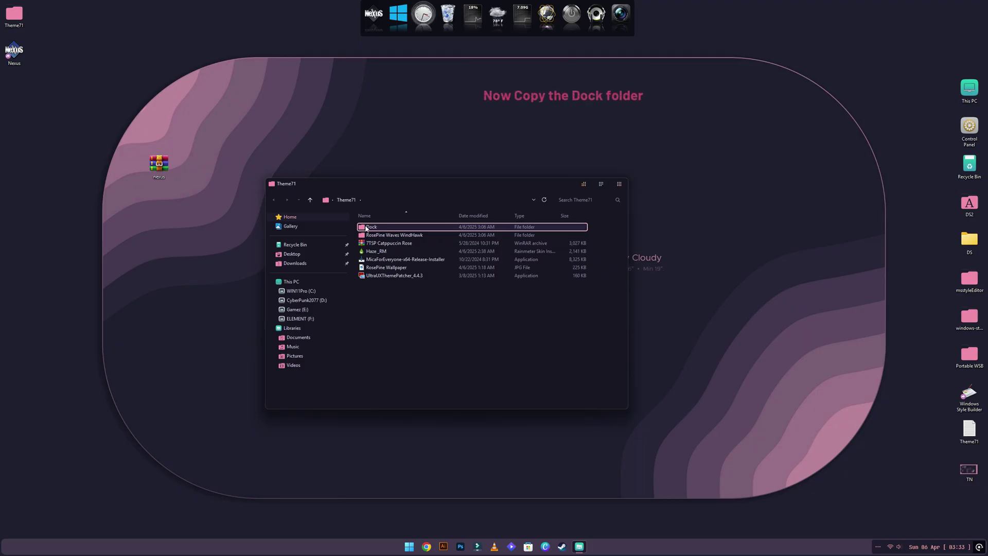
{"action": "right_click", "coordinate": [383, 226]}
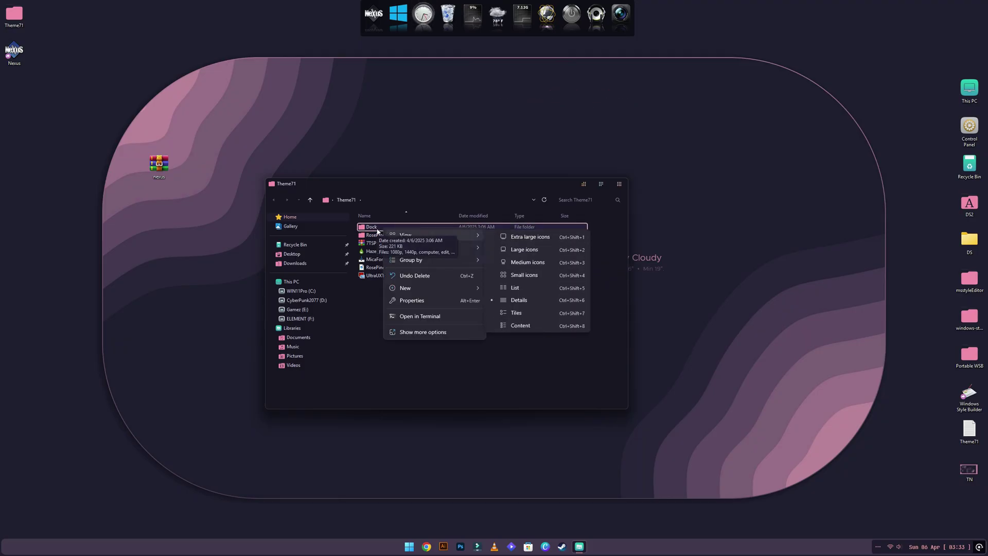
{"action": "left_click", "coordinate": [377, 235], "text": "shift"}
{"action": "right_click", "coordinate": [377, 233]}
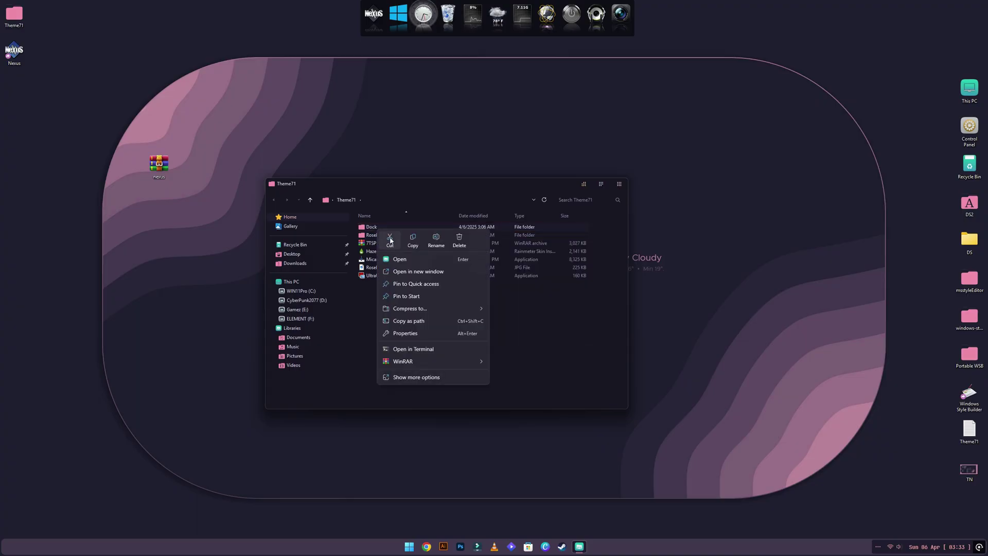
{"action": "left_click", "coordinate": [392, 241]}
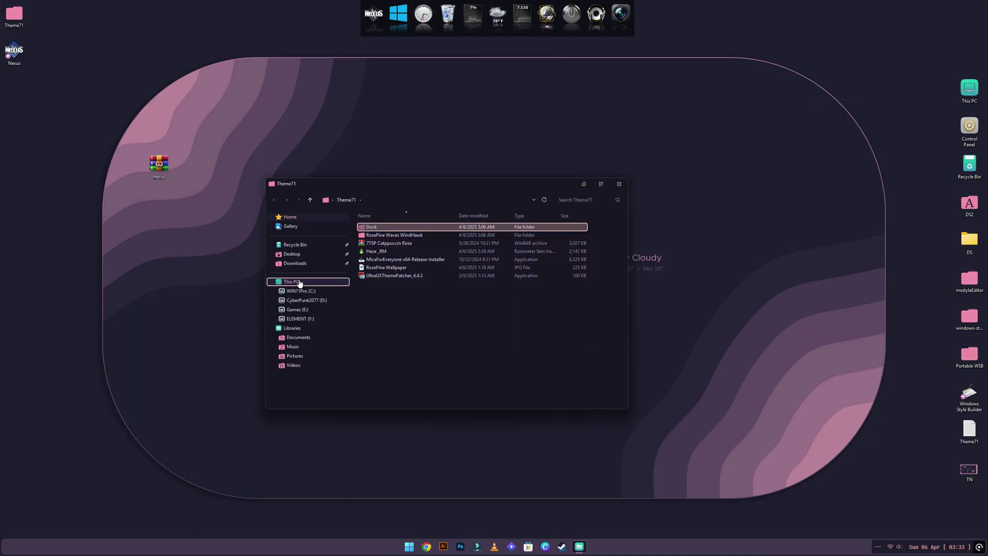
Step: Paste the Dock folder into the root of the WIN11Pro (C:) drive and close the file window
{"action": "left_click", "coordinate": [311, 281]}
{"action": "double_click", "coordinate": [412, 227]}
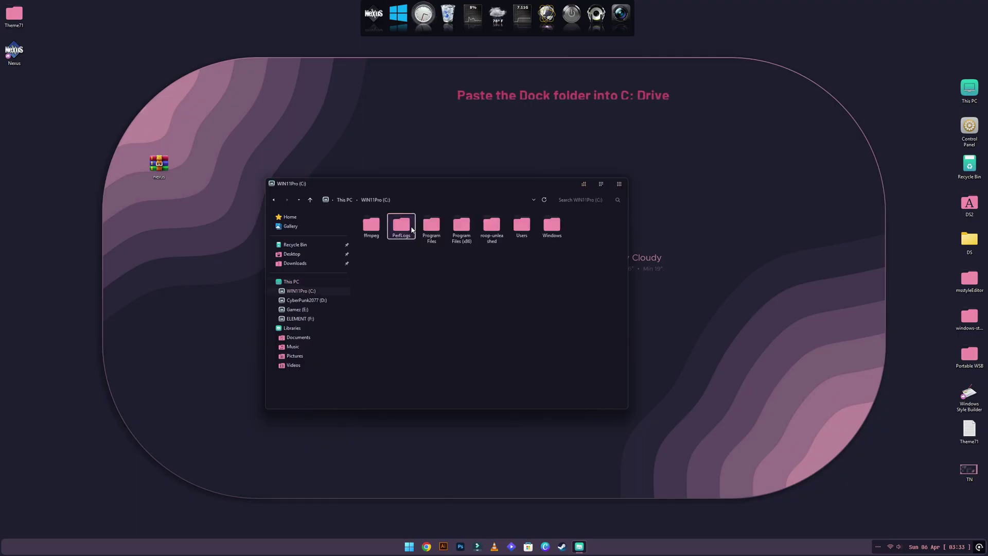
{"action": "right_click", "coordinate": [508, 316]}
{"action": "left_click", "coordinate": [517, 323]}
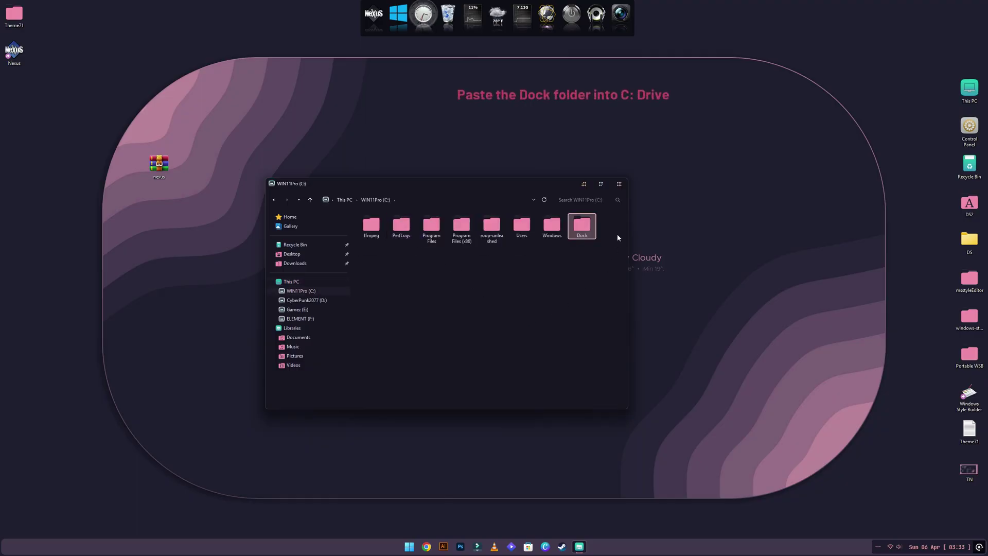
{"action": "left_click", "coordinate": [620, 184]}
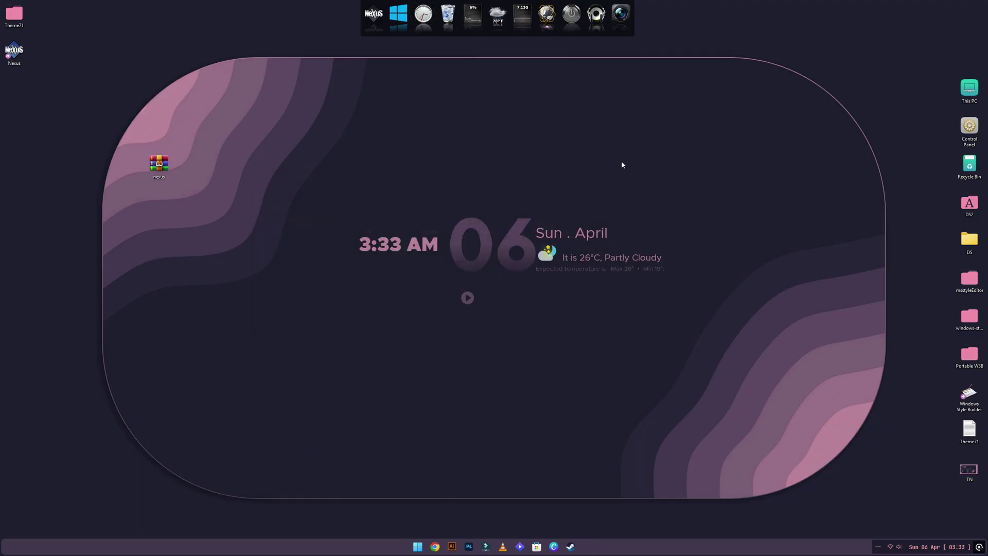
Step: Open the Nexus dock preferences and start restoring a configuration backup from the advanced settings
{"action": "right_click", "coordinate": [598, 26]}
{"action": "mouse_move", "coordinate": [626, 92]}
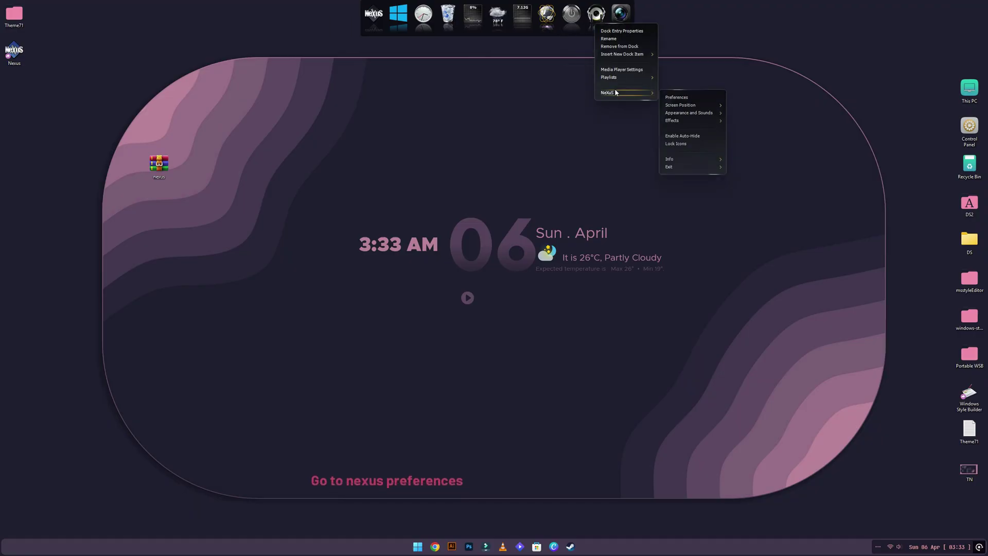
{"action": "left_click", "coordinate": [686, 99]}
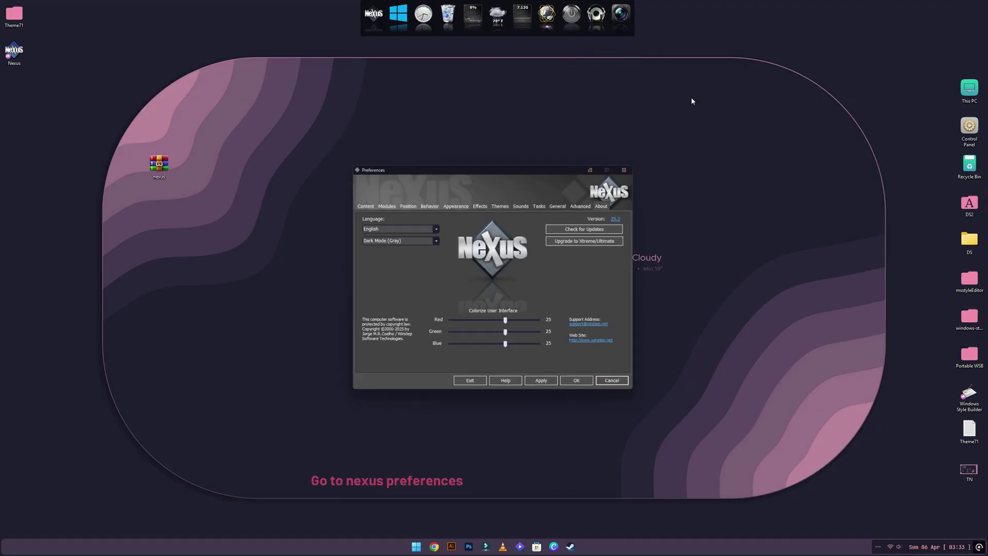
{"action": "left_click", "coordinate": [585, 204]}
{"action": "left_click", "coordinate": [564, 364]}
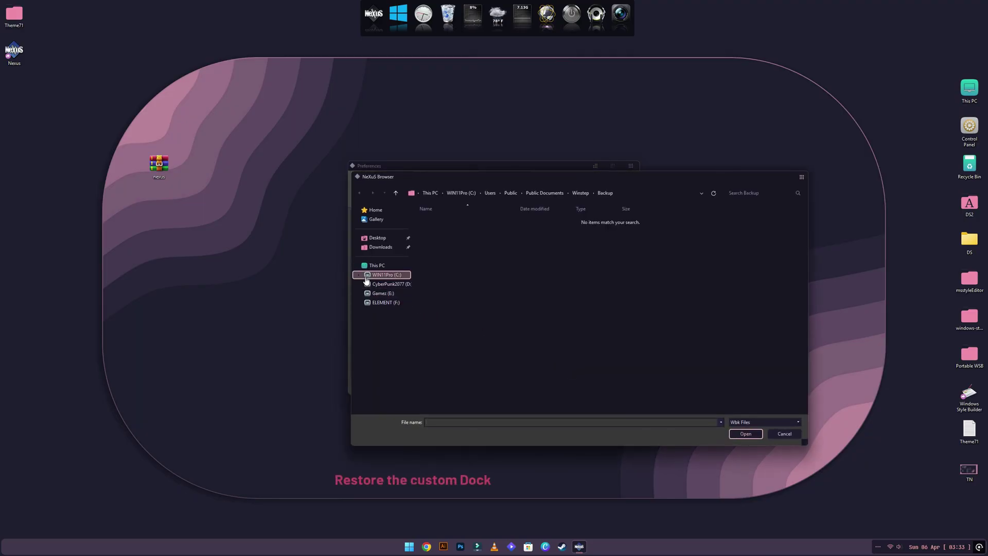
Step: Restore the 1440p backup from the Dock folder on the C: drive and accept the Nexus preferences
{"action": "left_click", "coordinate": [367, 278]}
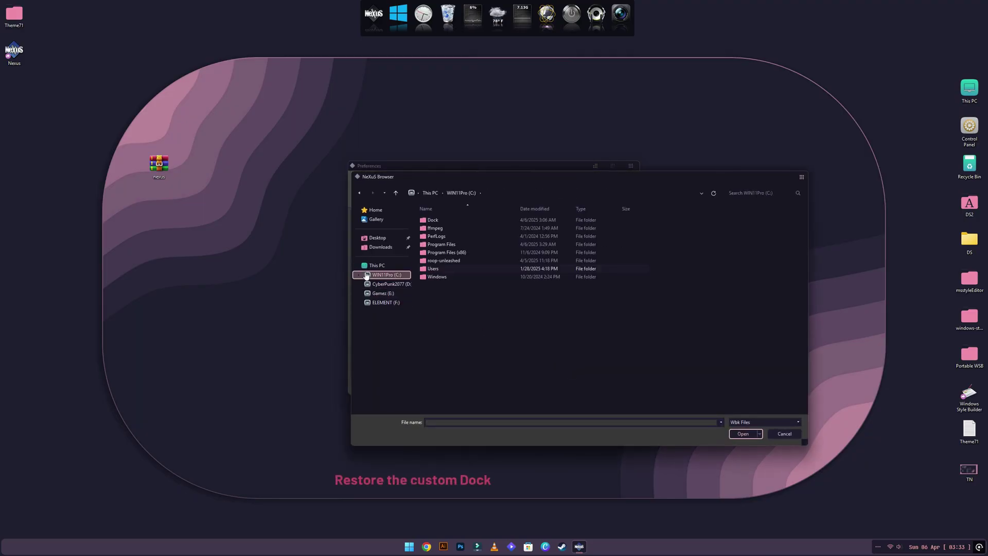
{"action": "left_click", "coordinate": [377, 265]}
{"action": "double_click", "coordinate": [470, 229]}
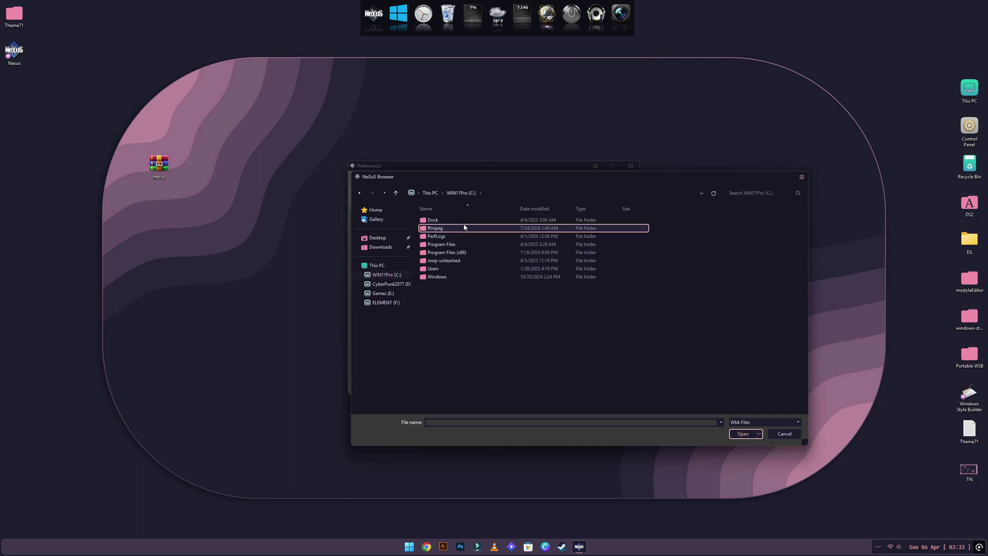
{"action": "double_click", "coordinate": [462, 220]}
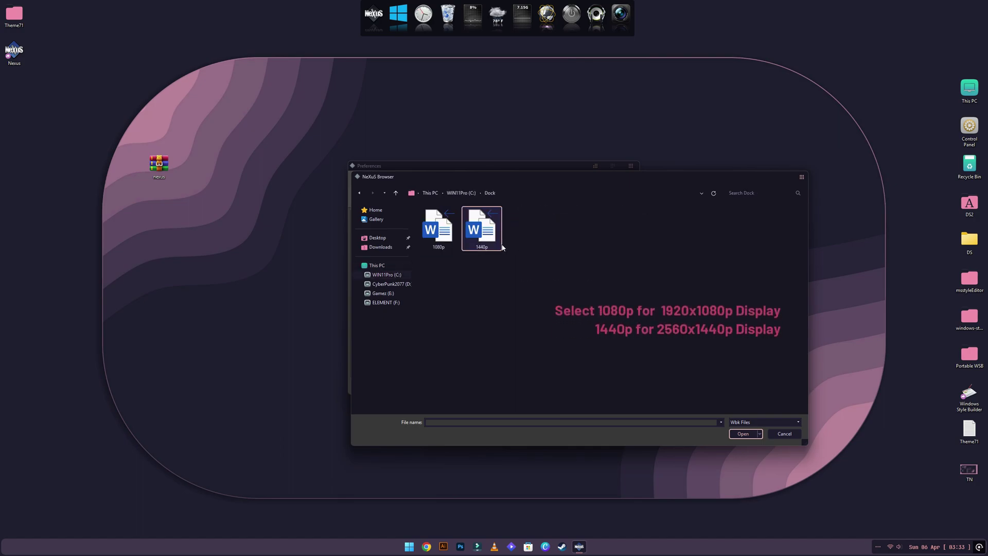
{"action": "left_click", "coordinate": [481, 237]}
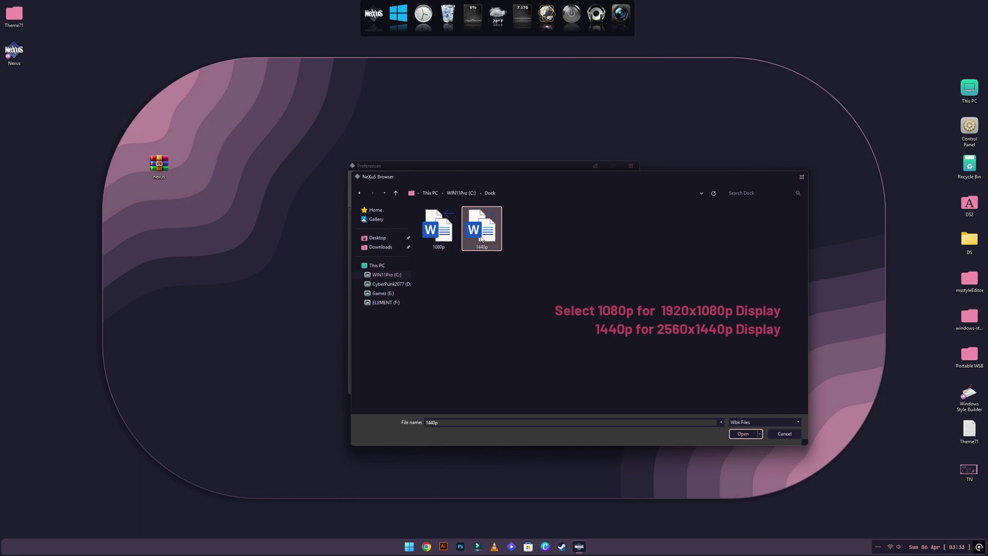
{"action": "left_click", "coordinate": [741, 434]}
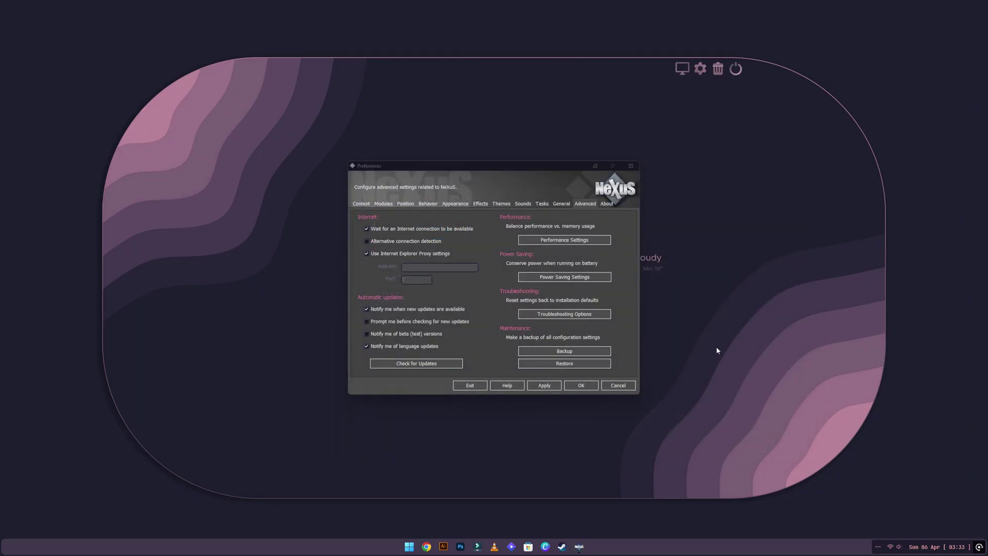
{"action": "left_click", "coordinate": [584, 385]}
Step: Test the restored dock's shortcuts by opening and closing This PC, Control Panel, the Recycle Bin and the power options
{"action": "left_click", "coordinate": [683, 71]}
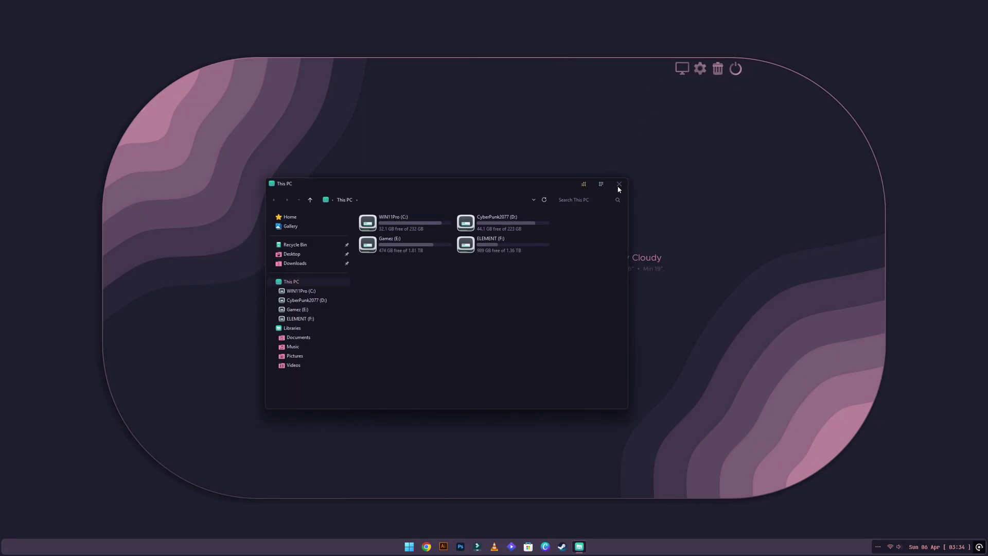
{"action": "left_click", "coordinate": [619, 184]}
{"action": "left_click", "coordinate": [700, 68]}
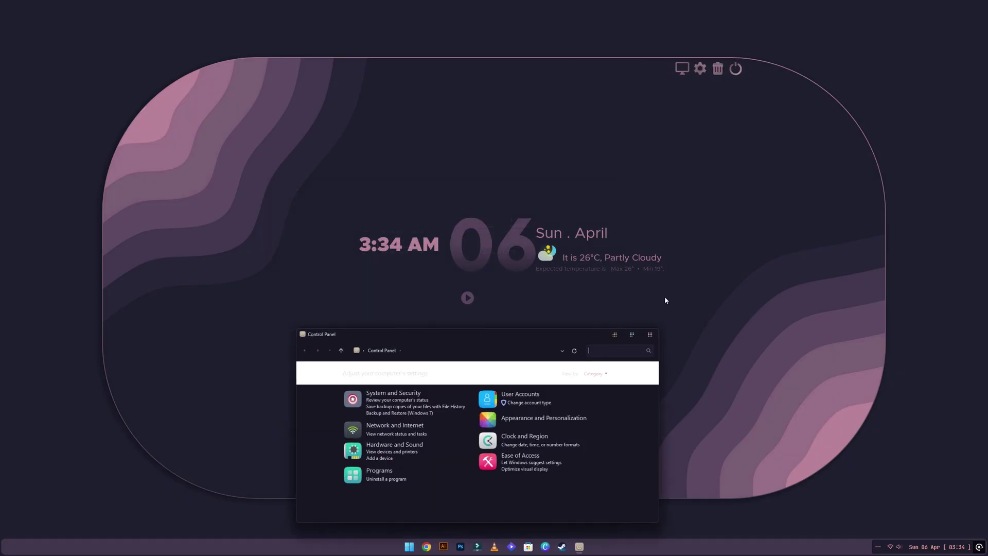
{"action": "left_click", "coordinate": [651, 335]}
{"action": "left_click", "coordinate": [719, 71]}
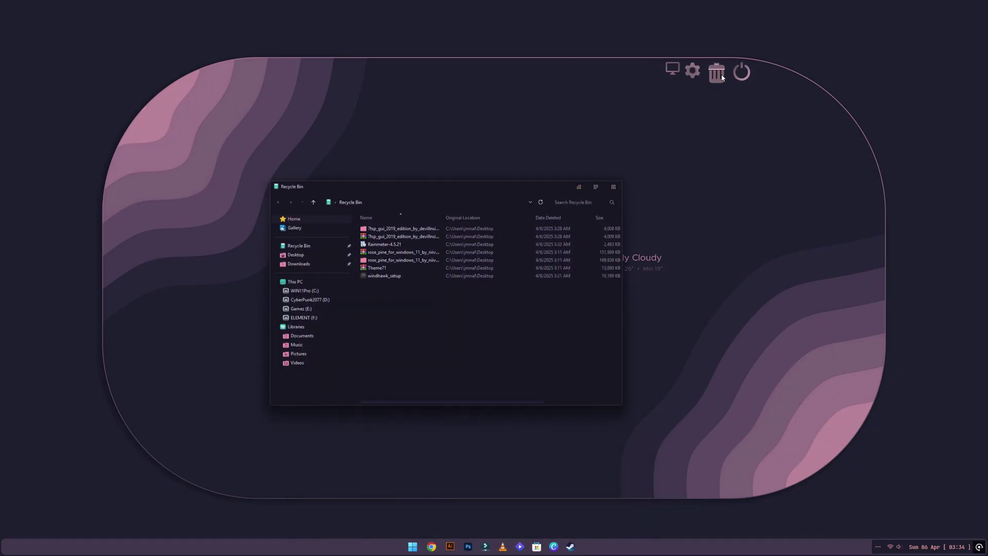
{"action": "left_click", "coordinate": [623, 186]}
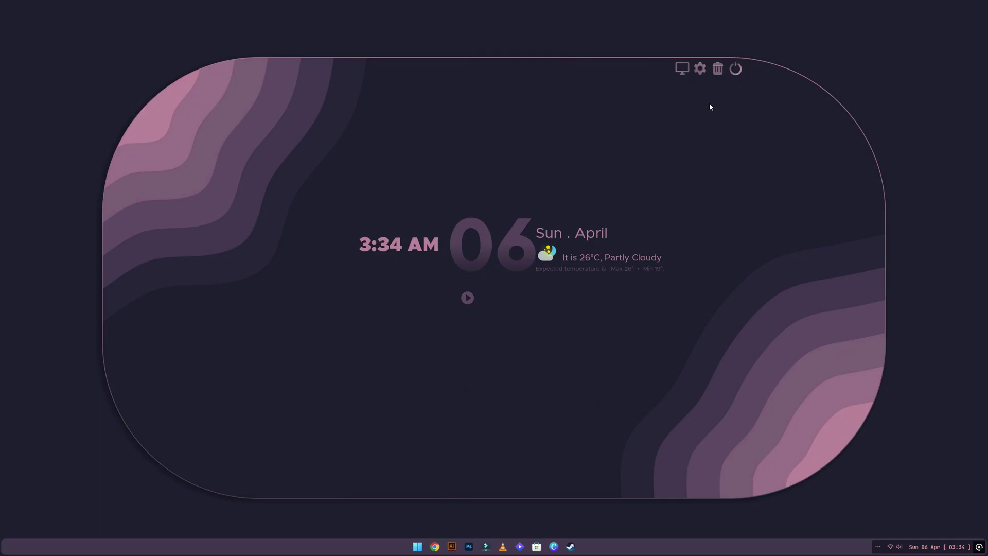
{"action": "left_click", "coordinate": [736, 69]}
{"action": "left_click", "coordinate": [549, 291]}
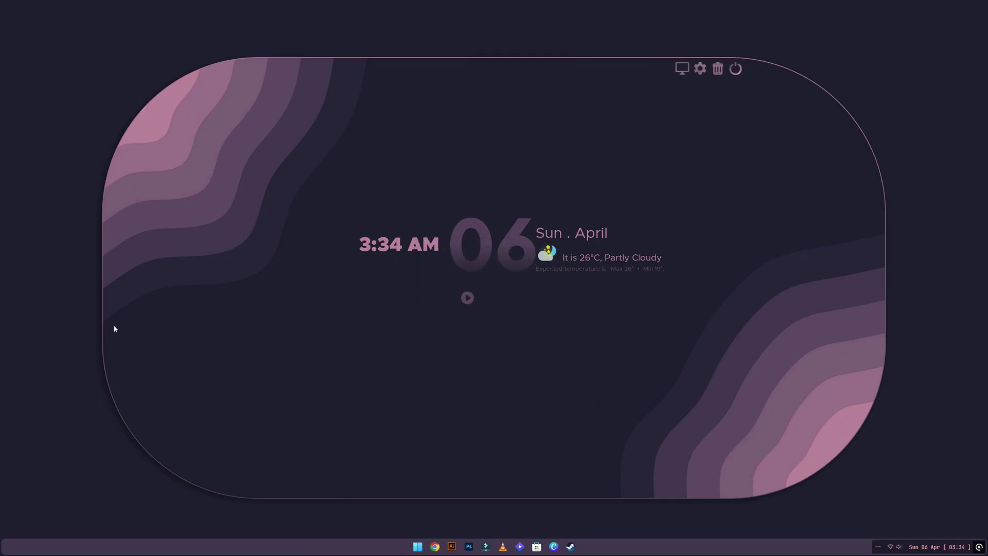